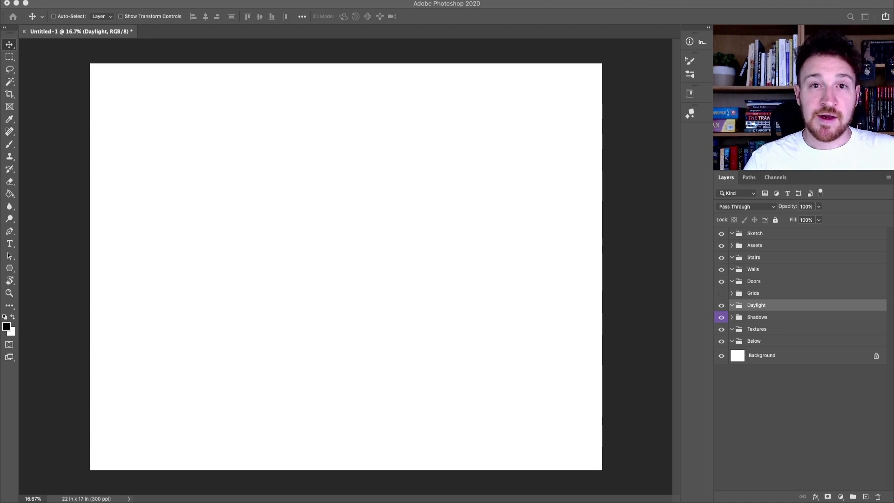
Step: Start a new document with its dimensions in inches and a resolution of 300 pixels per inch
click(81, 0)
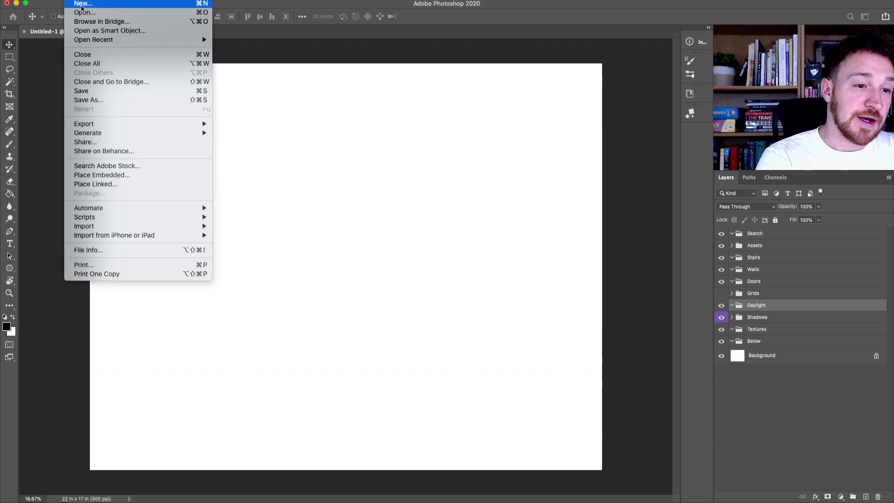
click(70, 5)
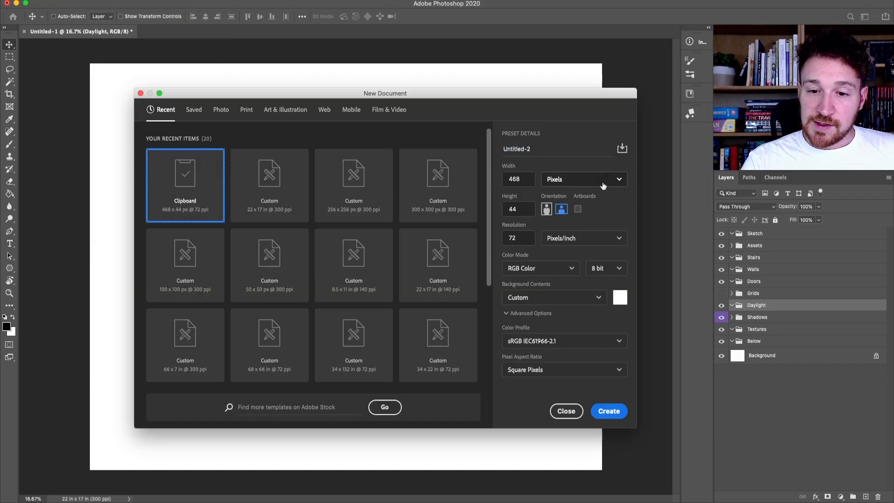
drag(497, 99, 495, 99)
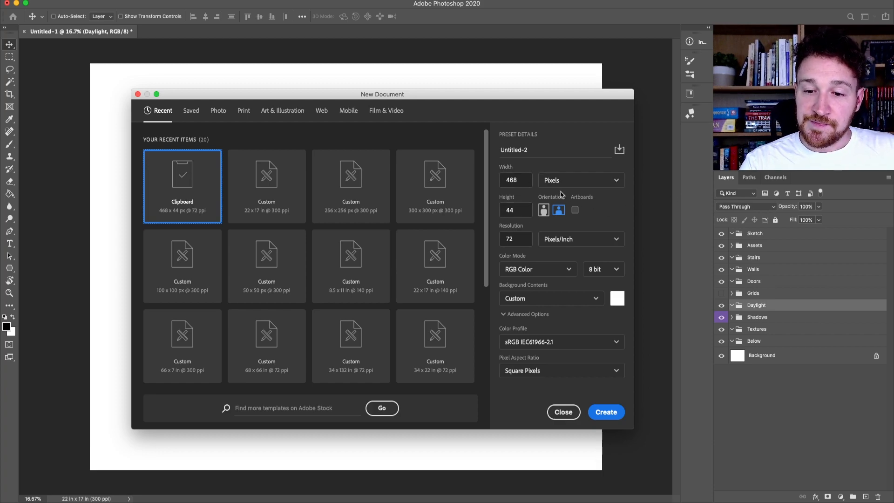
click(583, 181)
click(561, 219)
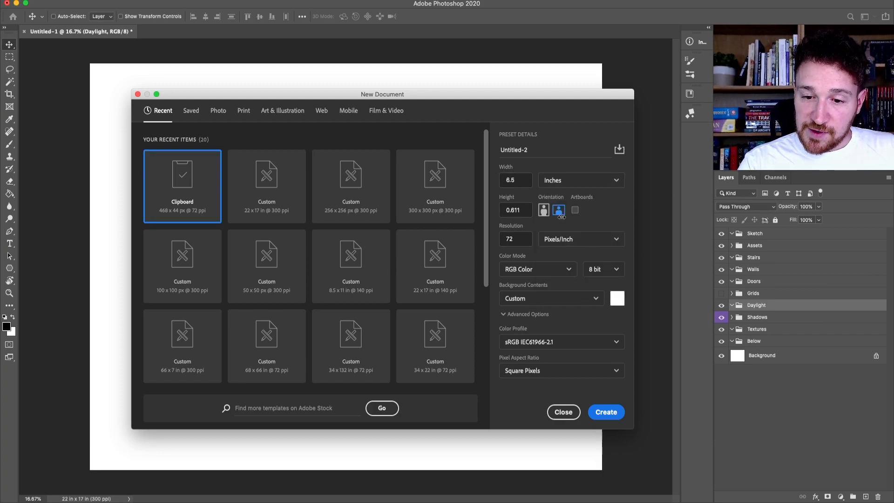
drag(518, 239, 499, 242)
text(300)
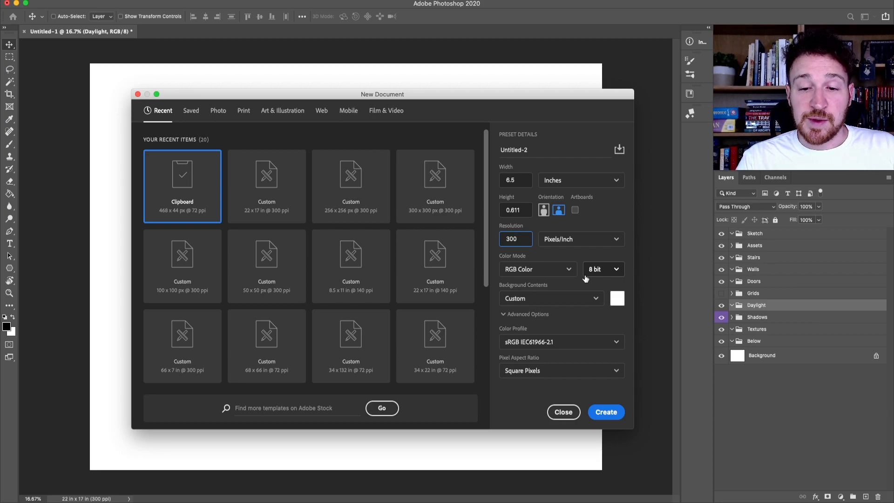
Step: Set the new document's width to 22 inches and height to 17 inches, and create it
click(504, 181)
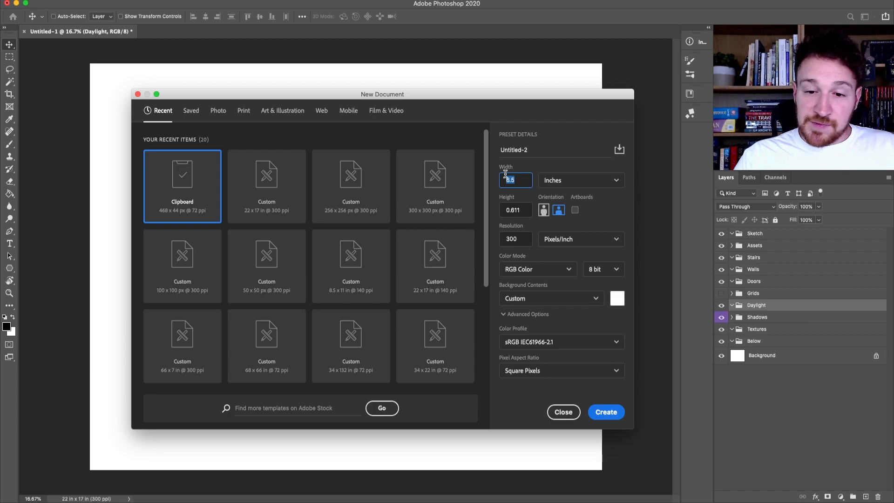
text(22)
key(Tab)
text(17)
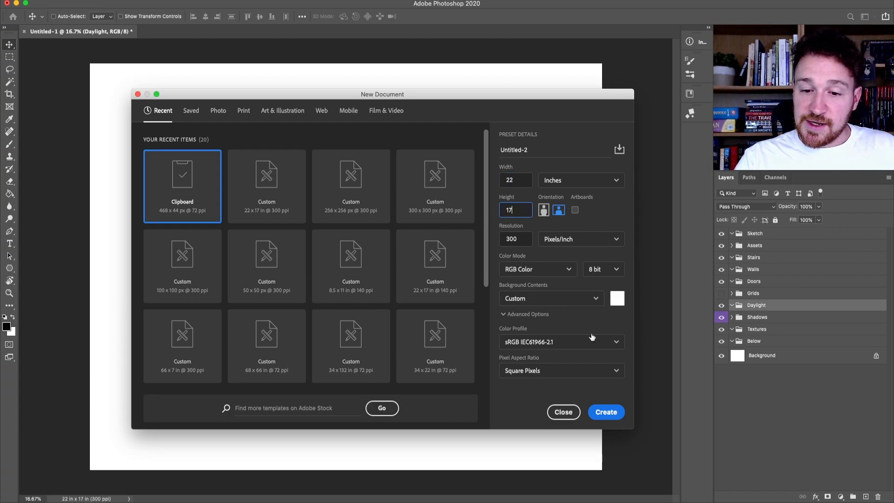
click(606, 412)
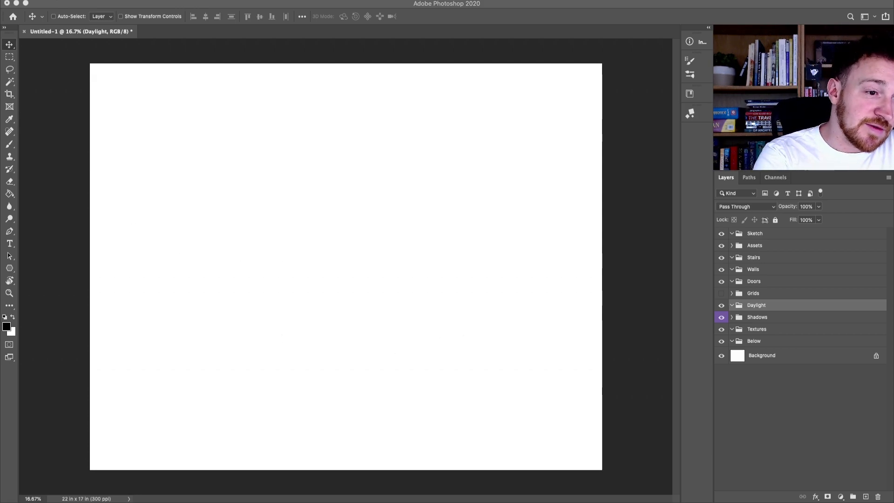
Step: In the Guides, Grid & Slices preferences, set gridlines every 1 inch with 4 subdivisions
click(59, 0)
mouse_move(86, 22)
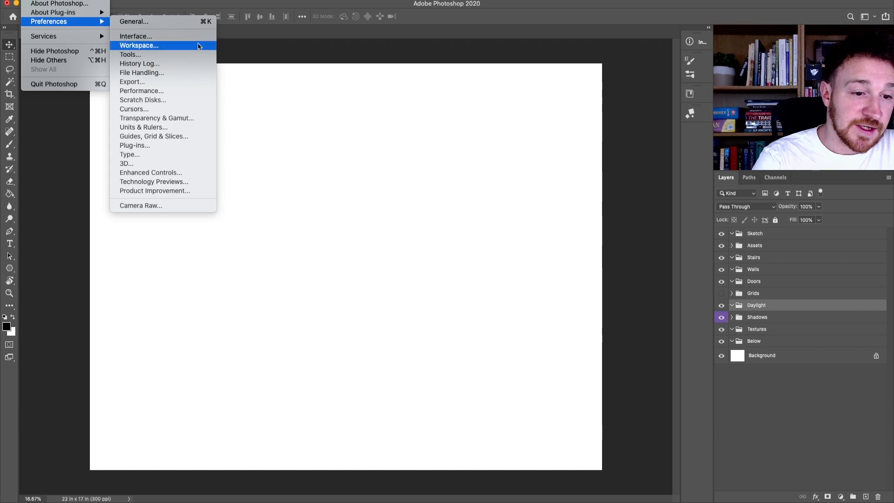
click(184, 136)
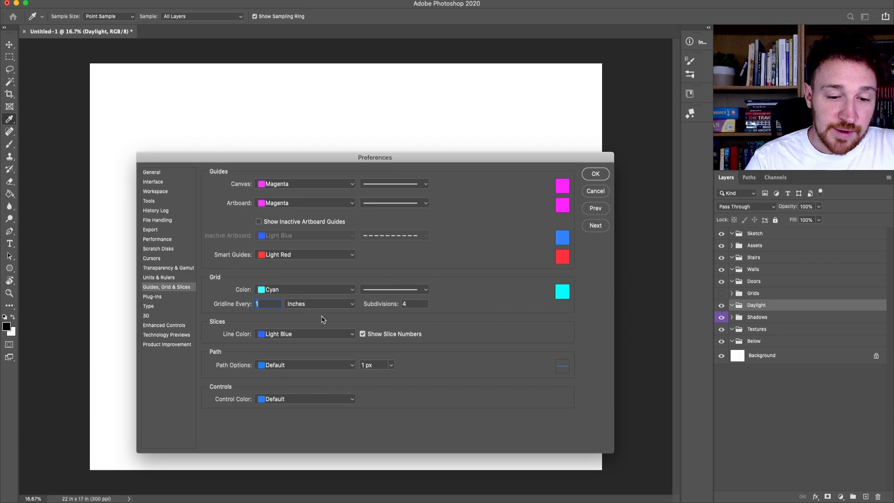
click(336, 305)
click(336, 306)
click(411, 305)
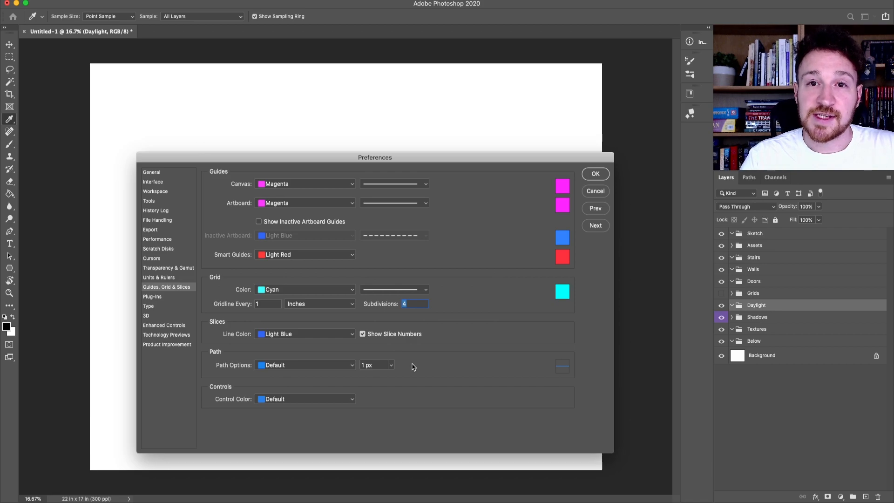
Step: Choose cyan solid lines for the grid and apply the preferences
click(344, 290)
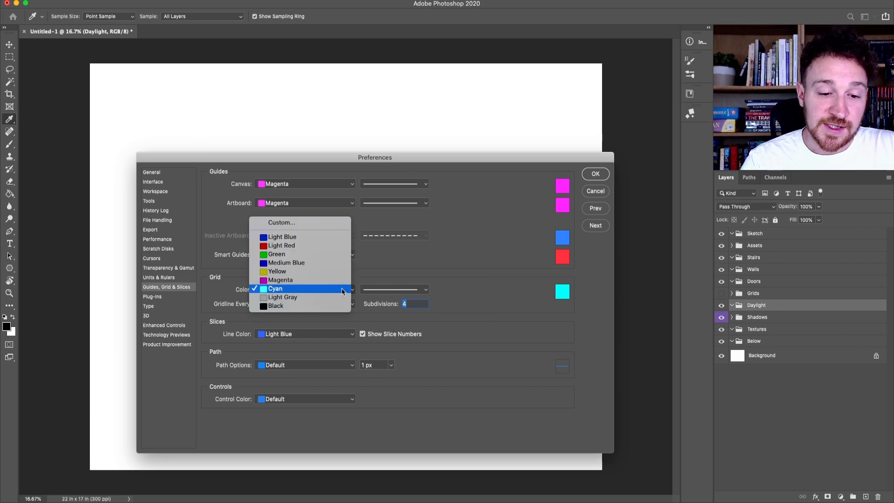
click(341, 289)
click(425, 290)
click(408, 294)
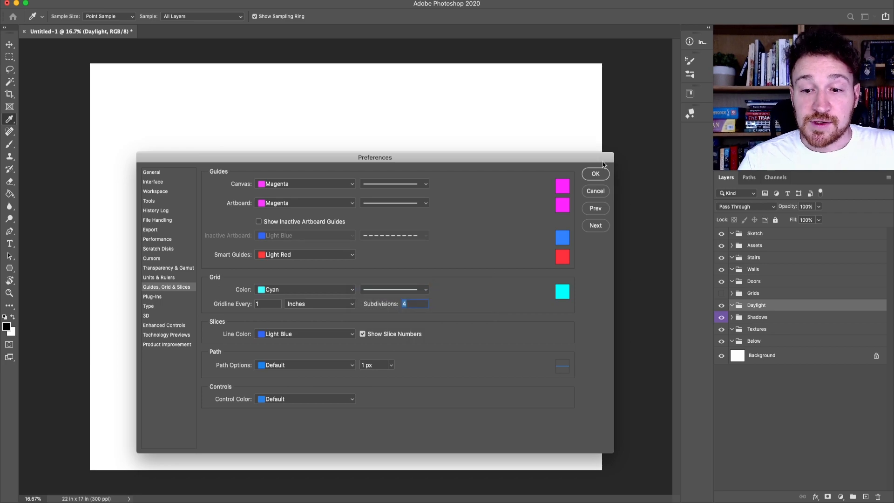
click(594, 174)
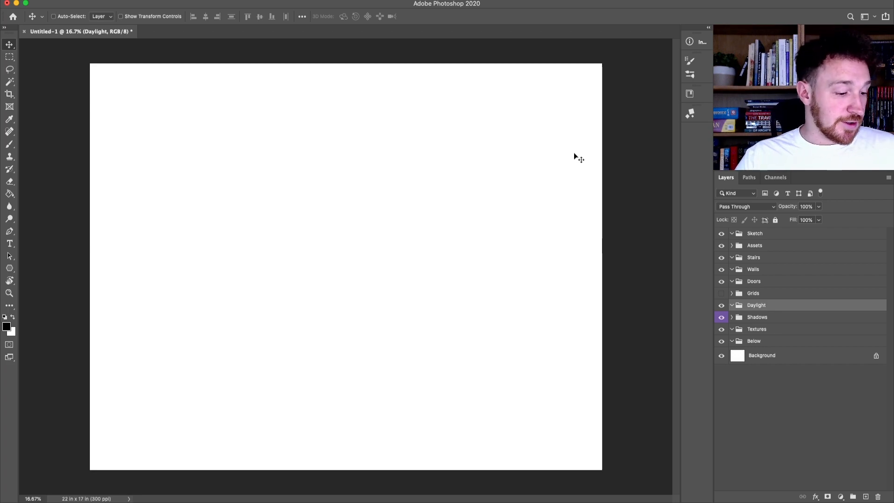
Step: Toggle the grid overlay on and off to check it on the canvas
key(super+apostrophe)
key(super+apostrophe)
key(super+apostrophe)
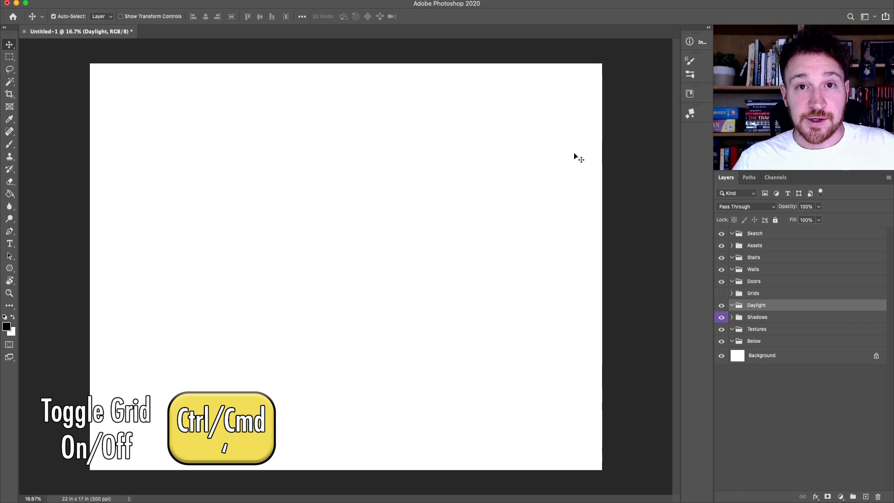
key(super+apostrophe)
key(super+apostrophe)
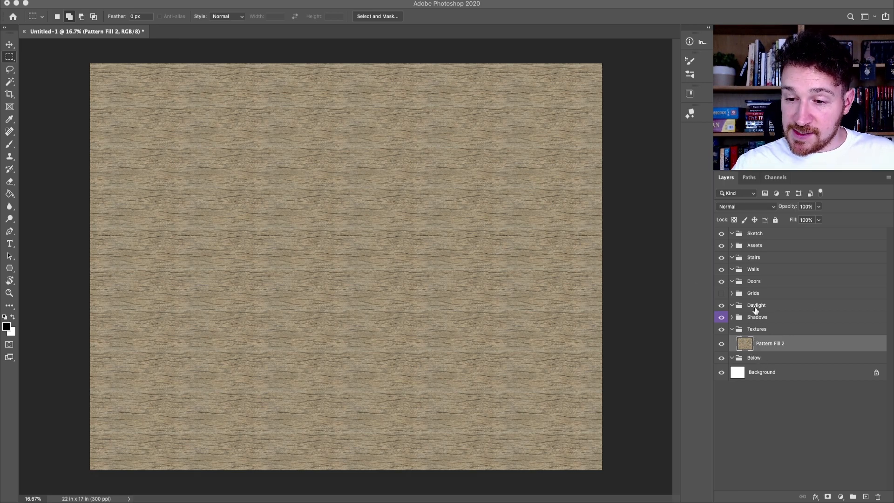
Step: Add a layer mask to the Pattern Fill 2 layer and make the mask active for editing
double_click(747, 348)
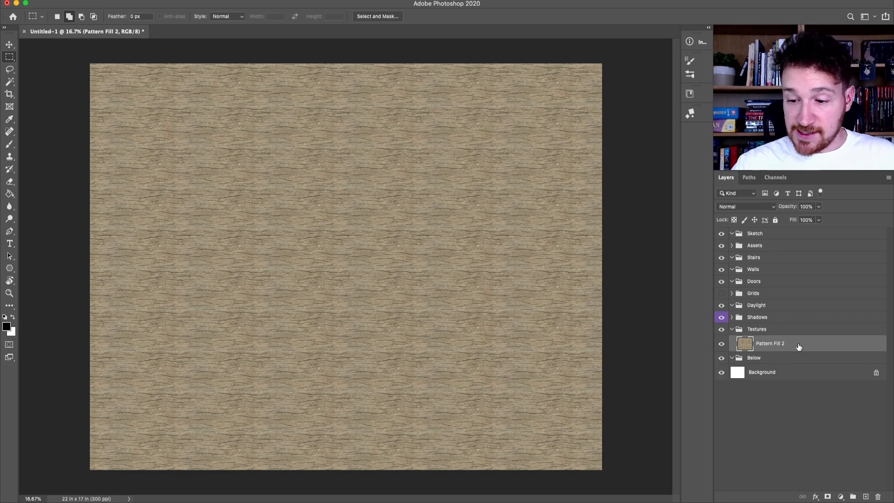
click(828, 497)
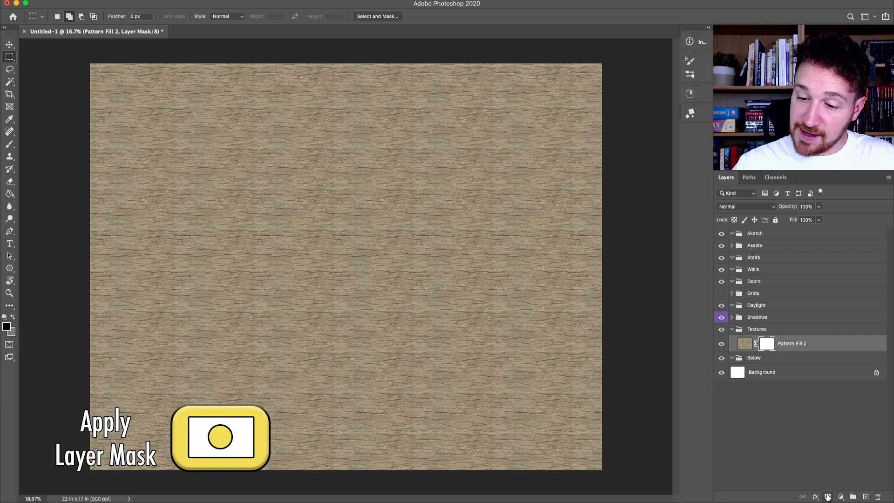
click(748, 344)
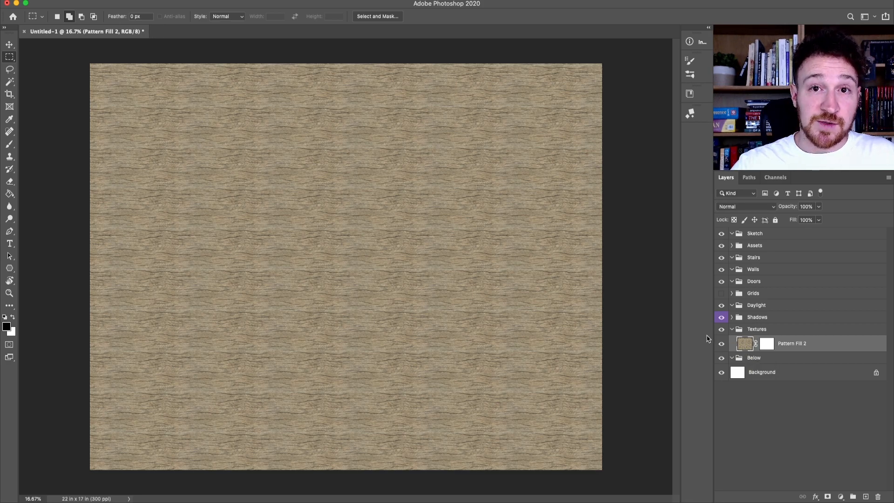
click(765, 343)
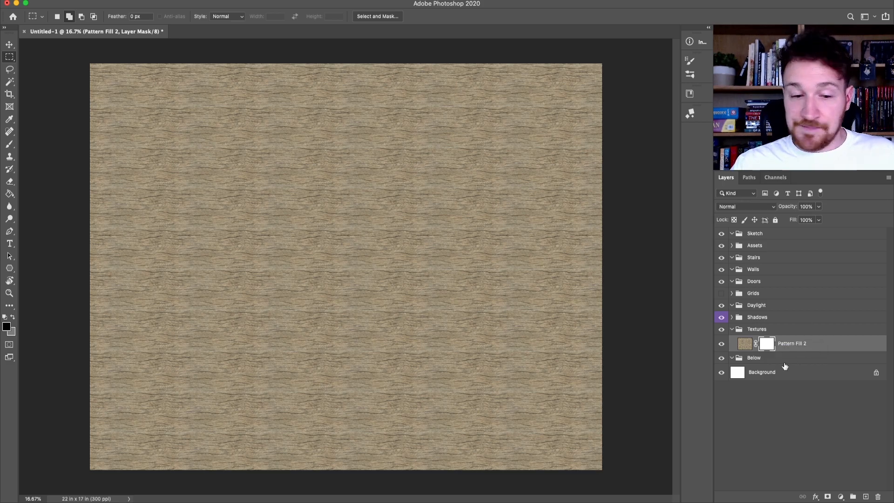
Step: Paint black (000000) on the mask with the Brush tool to hide the wood texture over the canvas's left part
click(9, 146)
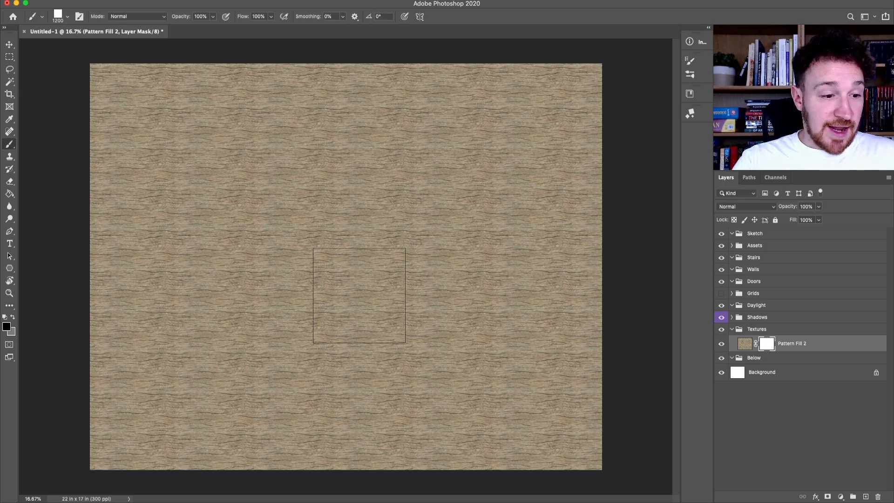
click(6, 326)
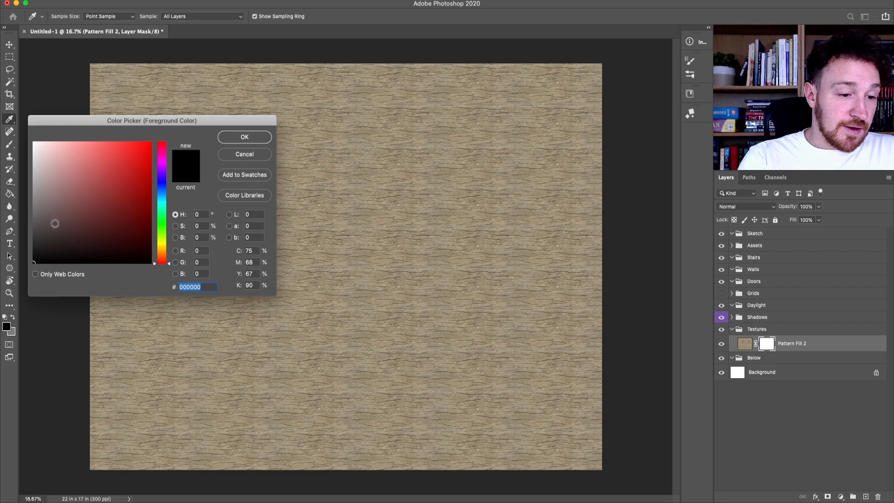
click(241, 136)
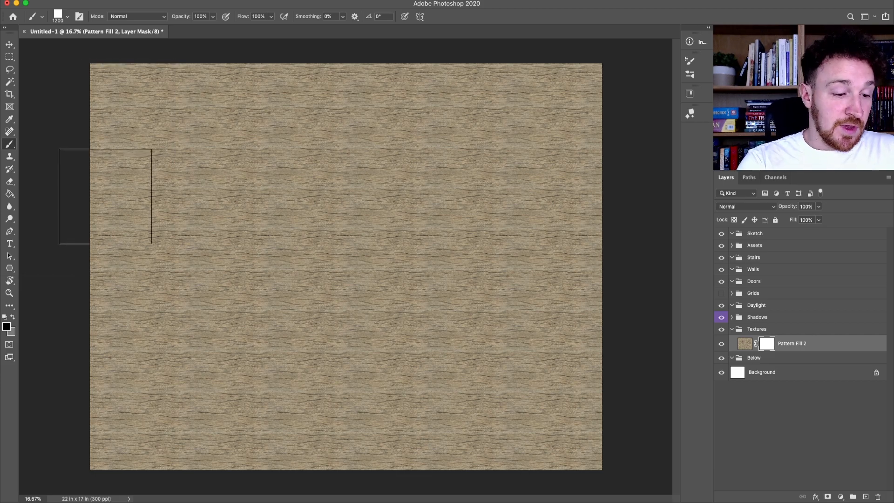
click(121, 91)
mouse_move(121, 91)
mouse_down()
mouse_move(136, 440)
mouse_move(168, 422)
mouse_move(185, 445)
mouse_move(185, 248)
mouse_move(198, 70)
mouse_move(242, 90)
mouse_move(236, 201)
mouse_move(243, 464)
mouse_up()
Step: Choose a mid grey and paint vertical strokes on the mask to make the middle of the texture semi-transparent
click(6, 326)
click(33, 207)
click(46, 197)
click(244, 137)
key(b)
drag(333, 93, 332, 433)
drag(424, 442, 423, 86)
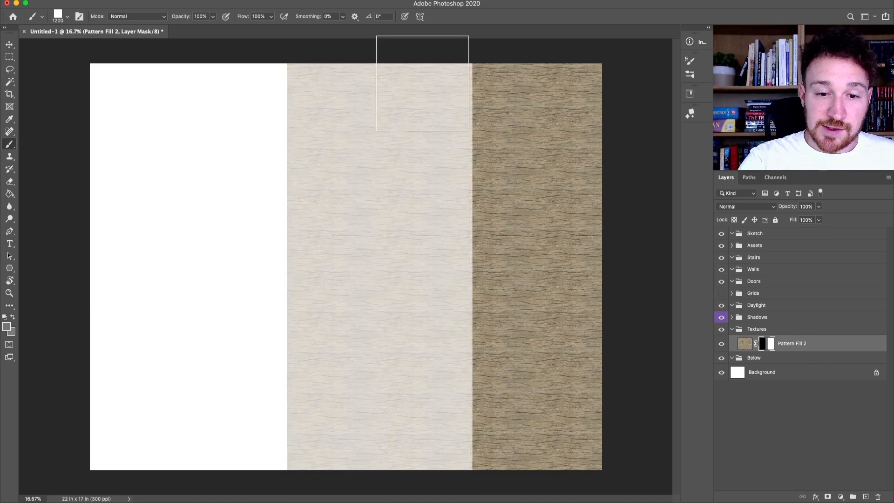
drag(483, 101, 484, 456)
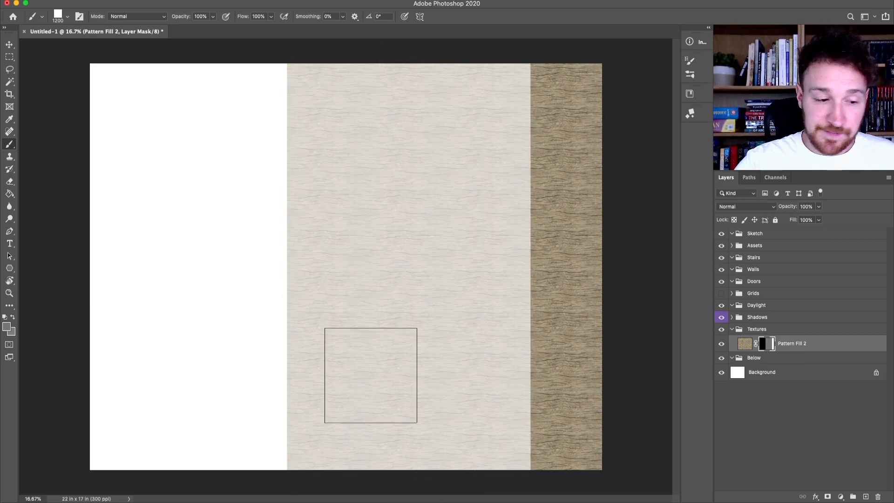
Step: Set the foreground color to white (ffffff) and paint a horizontal band across the mask to restore the texture
click(6, 327)
text(ffffff)
click(243, 137)
drag(578, 267, 94, 268)
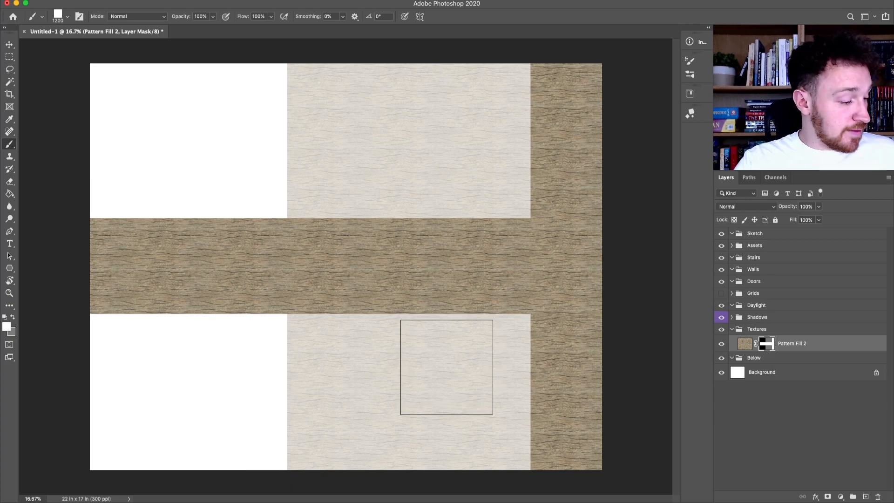
Step: View the Pattern Fill 2 mask on its own, return to the normal view, and delete the layer mask
alt+click(767, 343)
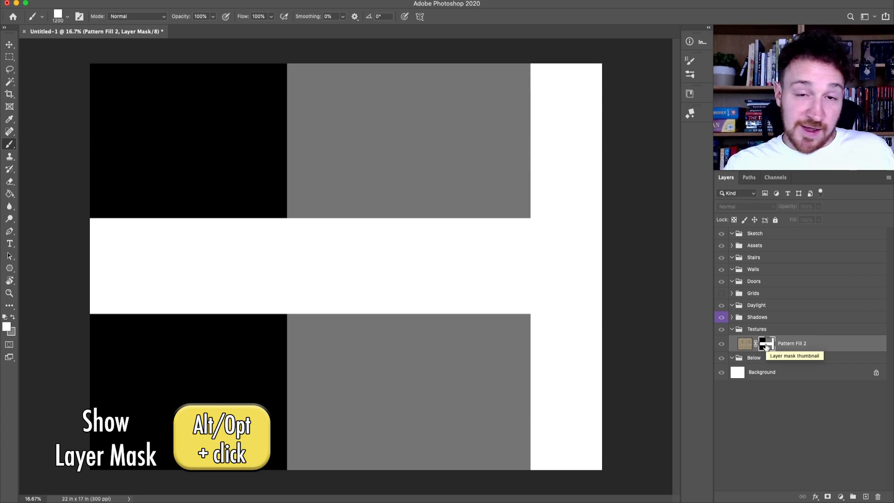
alt+click(769, 345)
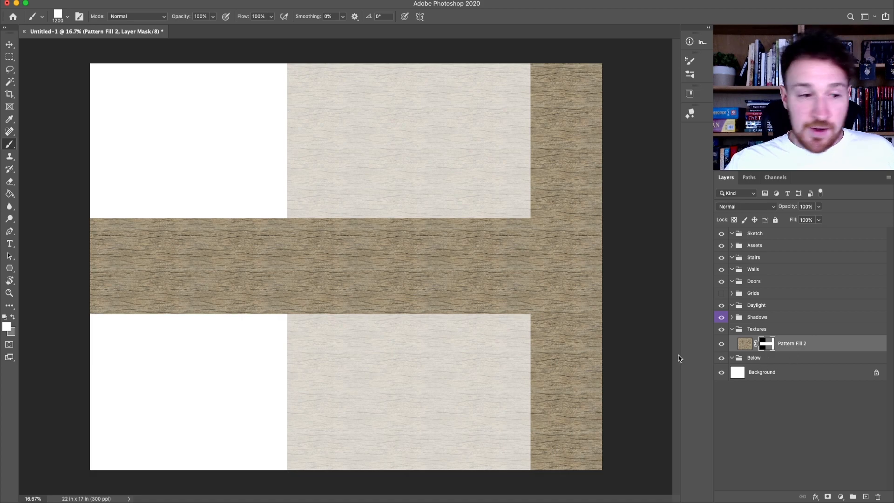
right_click(766, 346)
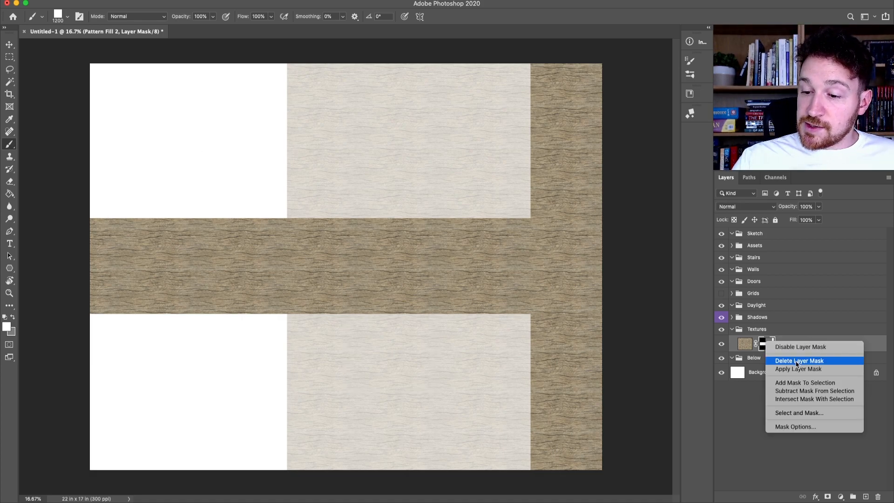
click(822, 361)
Step: Marquee-select a rectangular room area around the canvas center using the grid, and mask Pattern Fill 2 to that selection
click(9, 57)
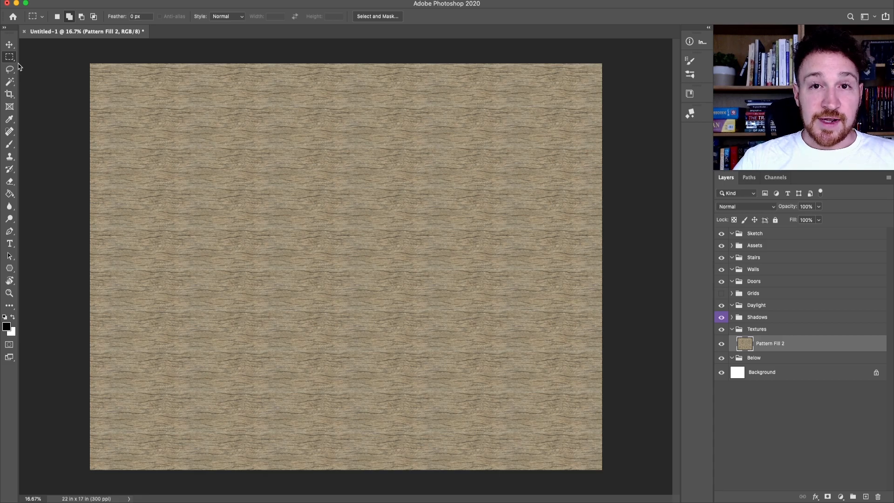
key(super+apostrophe)
drag(205, 323, 462, 159)
key(super+apostrophe)
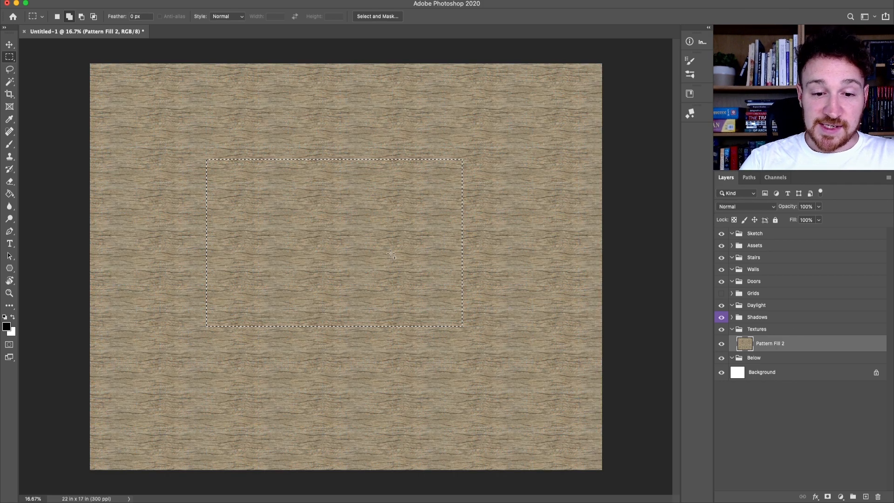
click(827, 497)
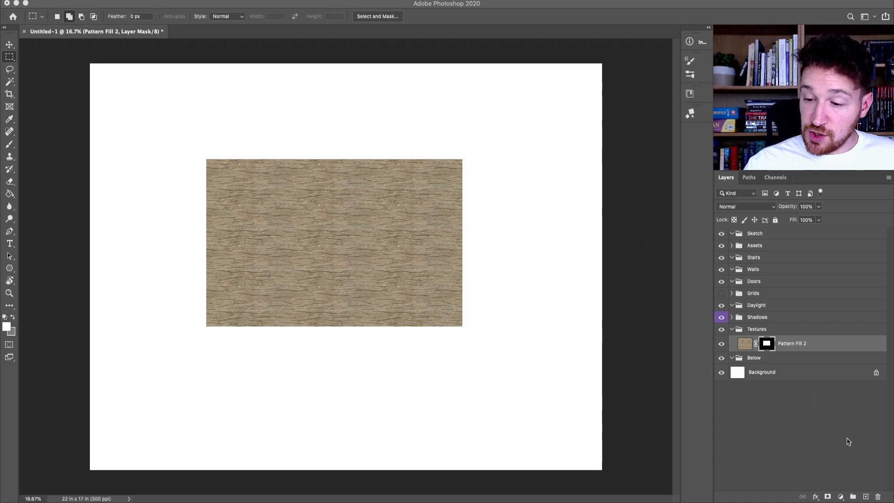
Step: Add a new layer above Pattern Fill 2 and clip it to that layer
click(866, 497)
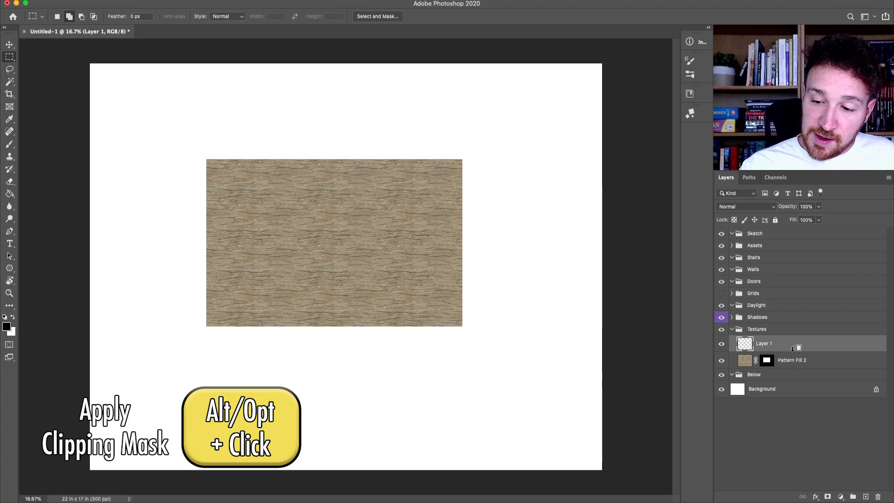
alt+click(794, 348)
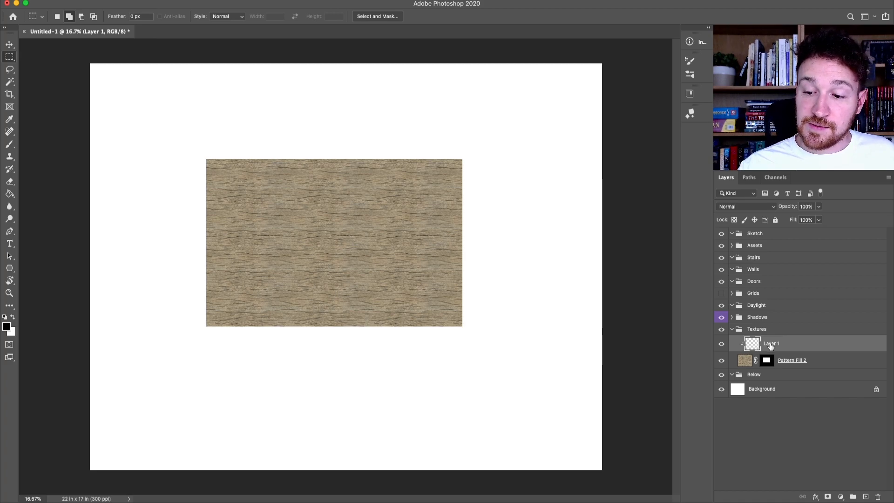
Step: Switch to the Brush tool and reduce the brush size to about 150 pixels for painting on the clipped layer
click(9, 144)
key(bracketleft)
key(bracketleft)
key(bracketleft)
key(bracketleft)
key(bracketleft)
key(bracketleft)
key(bracketleft)
key(bracketleft)
key(bracketleft)
key(bracketleft)
key(bracketleft)
key(bracketleft)
key(bracketleft)
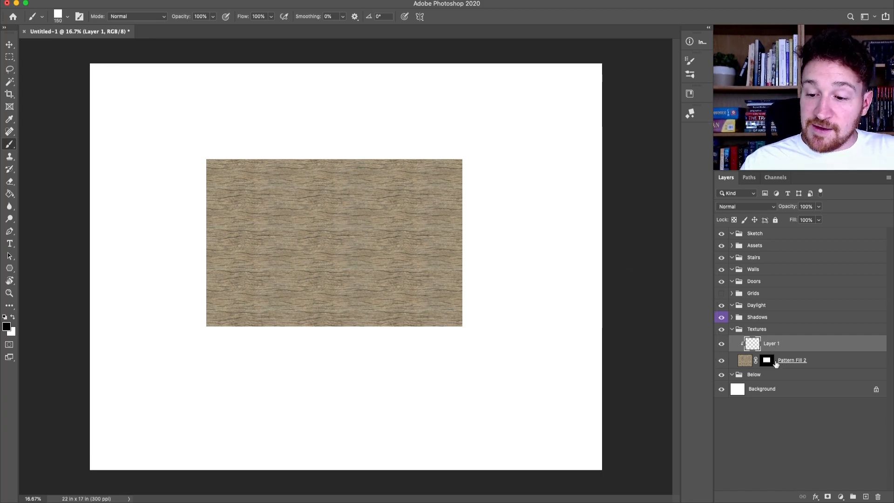
Step: Paint black zigzags across the room on the clipped layer, then release and restore its clipping to compare
mouse_move(241, 143)
mouse_down()
mouse_move(169, 259)
mouse_move(313, 144)
mouse_up()
drag(326, 145, 188, 368)
mouse_move(192, 370)
mouse_down()
mouse_move(445, 131)
mouse_move(358, 326)
mouse_move(368, 423)
mouse_up()
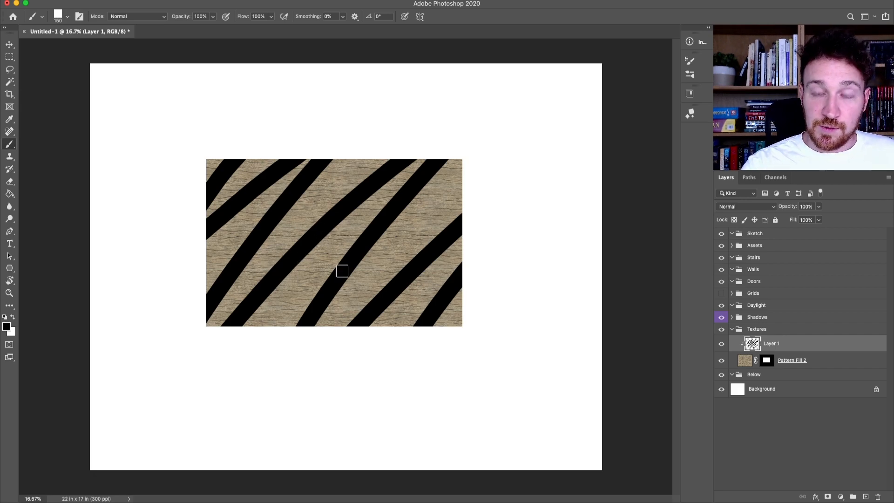
alt+click(801, 348)
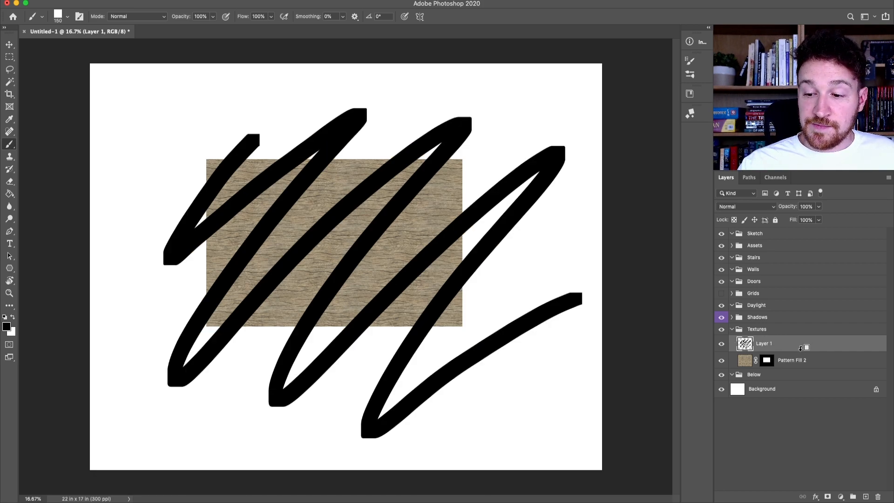
alt+click(801, 347)
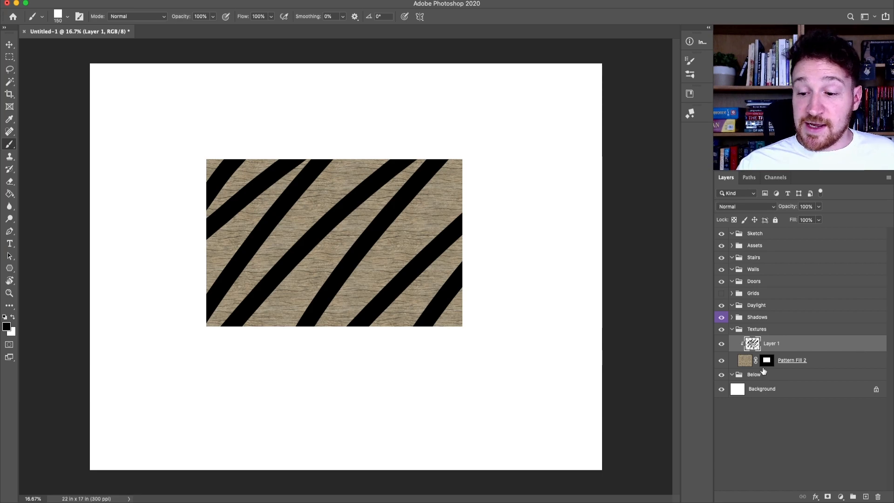
Step: Delete the painted Layer 1, add a new empty layer above Pattern Fill 2, and clip it to that layer
drag(741, 344, 878, 498)
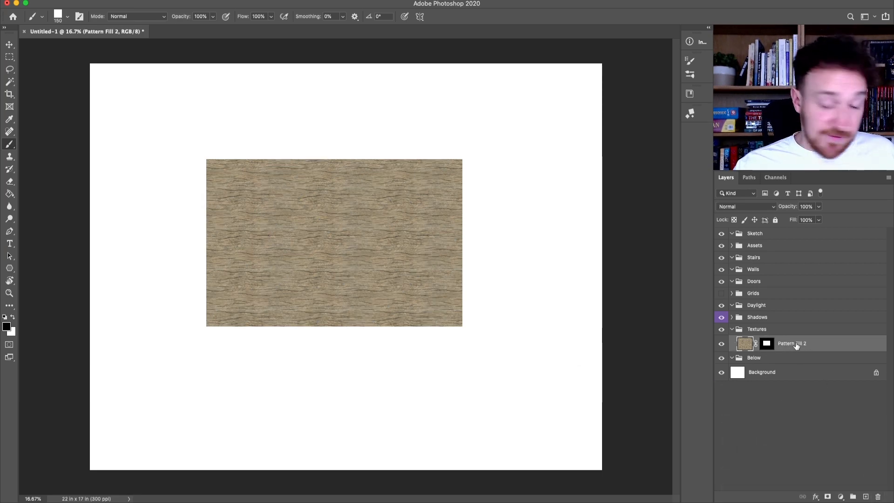
click(797, 334)
click(804, 340)
key(alt+shift+super+n)
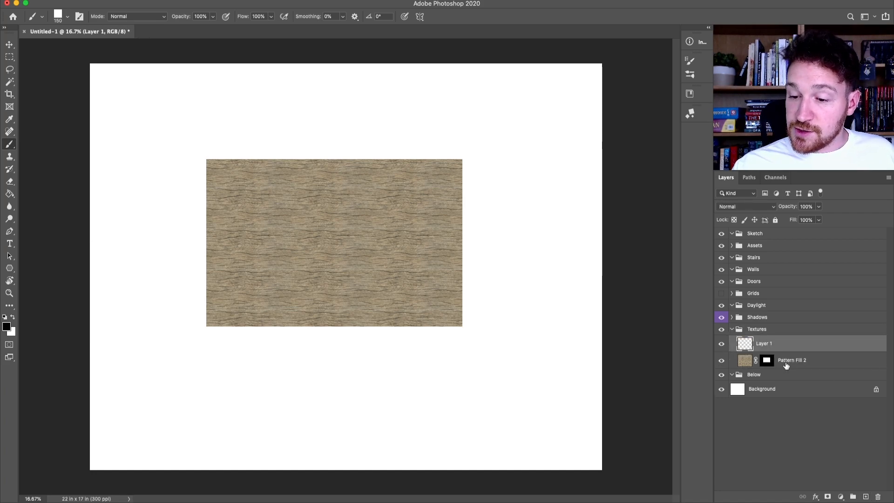
alt+click(785, 350)
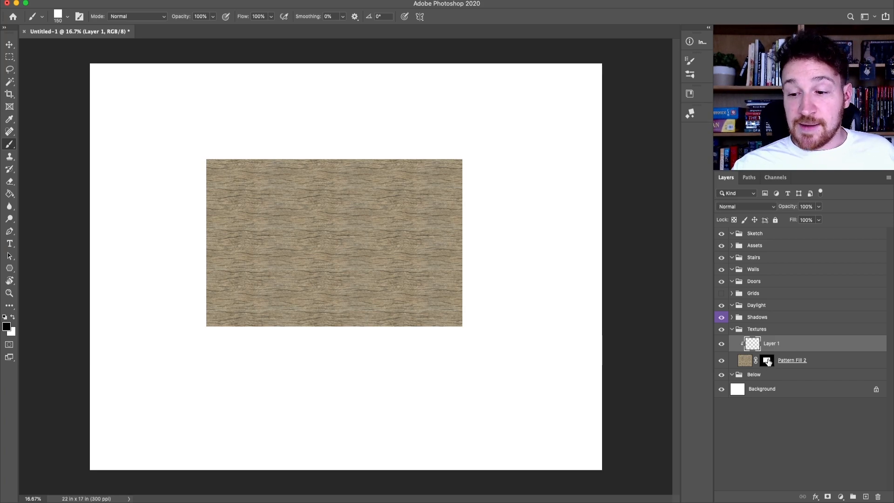
super+click(866, 498)
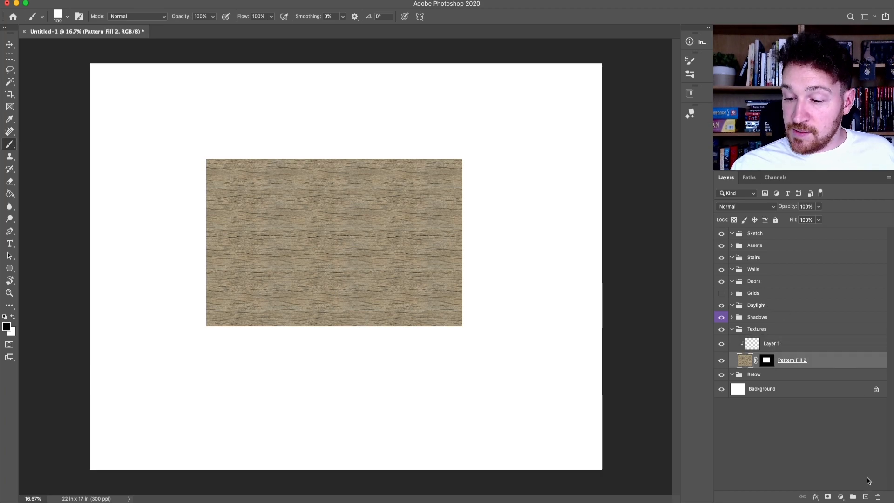
click(866, 498)
click(866, 497)
click(866, 498)
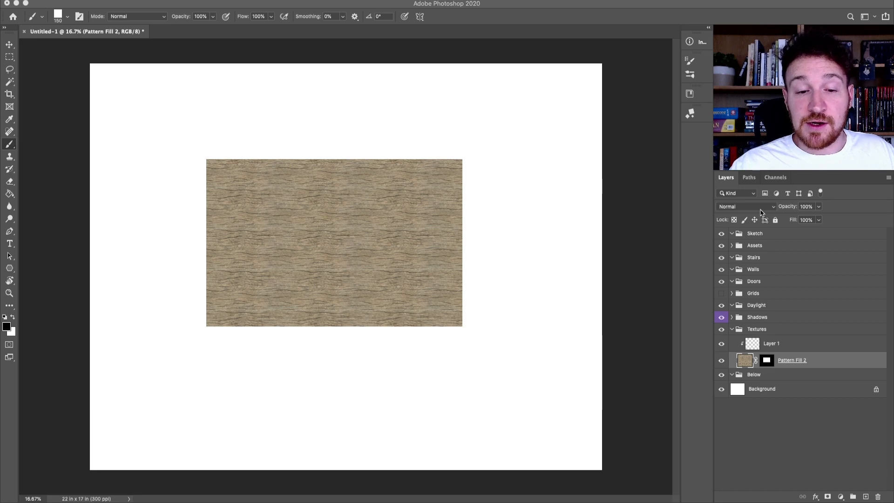
Step: Select the clipped Layer 1 and examine the list of available blend modes
click(800, 347)
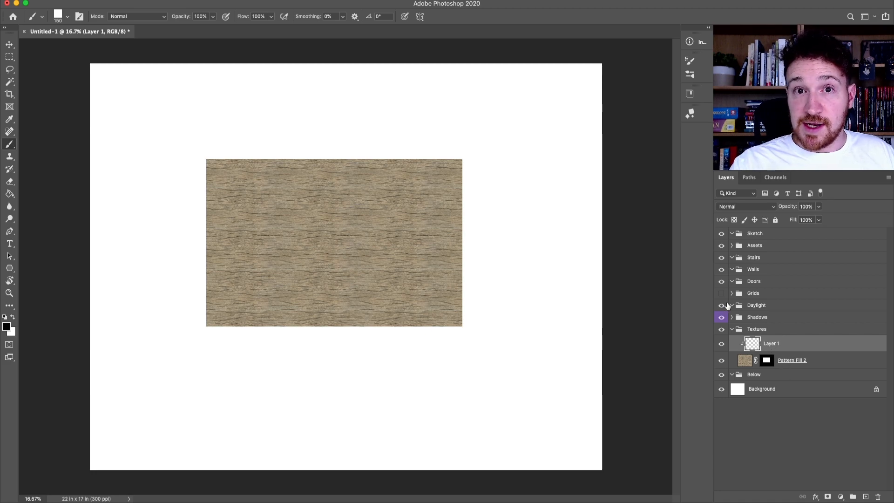
click(774, 209)
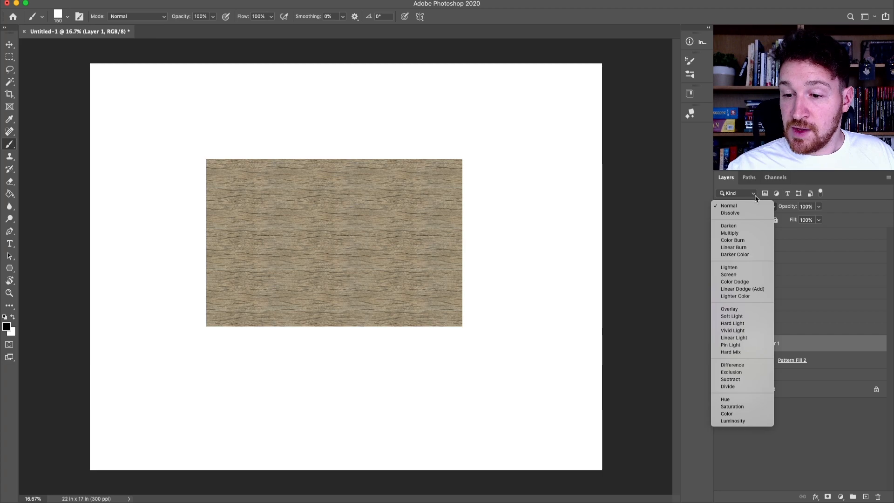
click(777, 210)
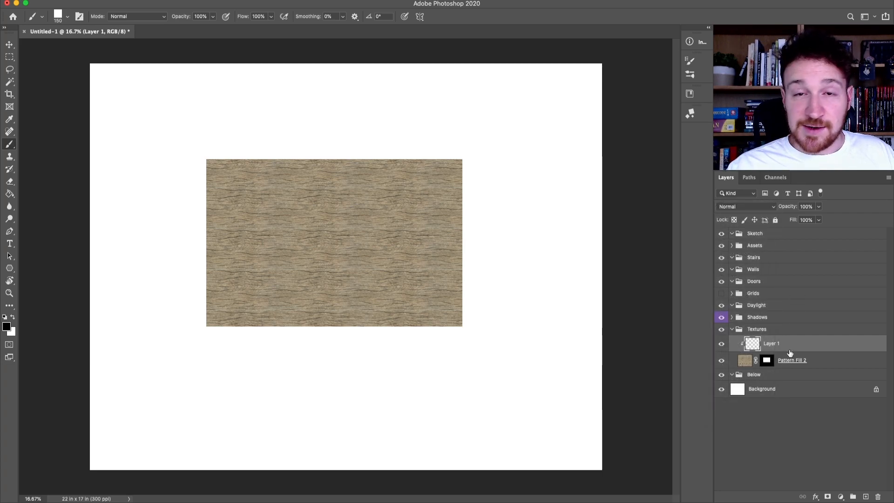
Step: Set up a 70 px brush with the gray-brown color 7e7373 and paint a zigzag in the middle of the floor
click(67, 17)
double_click(156, 193)
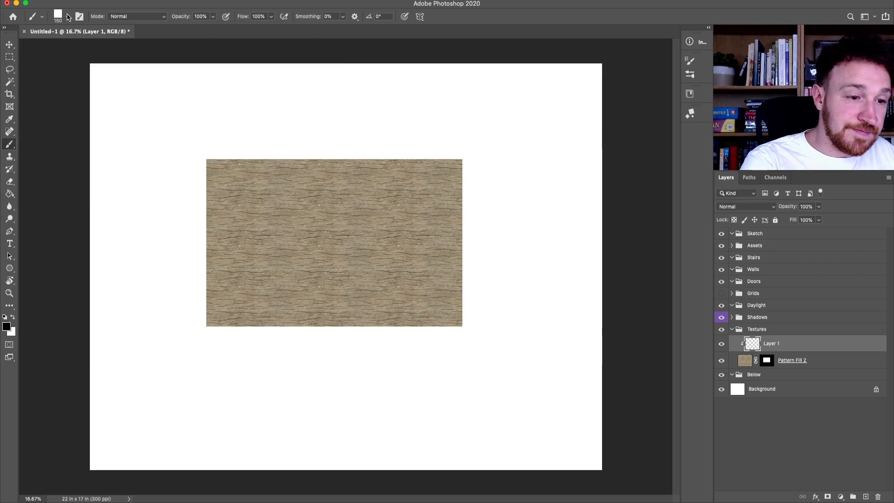
click(8, 327)
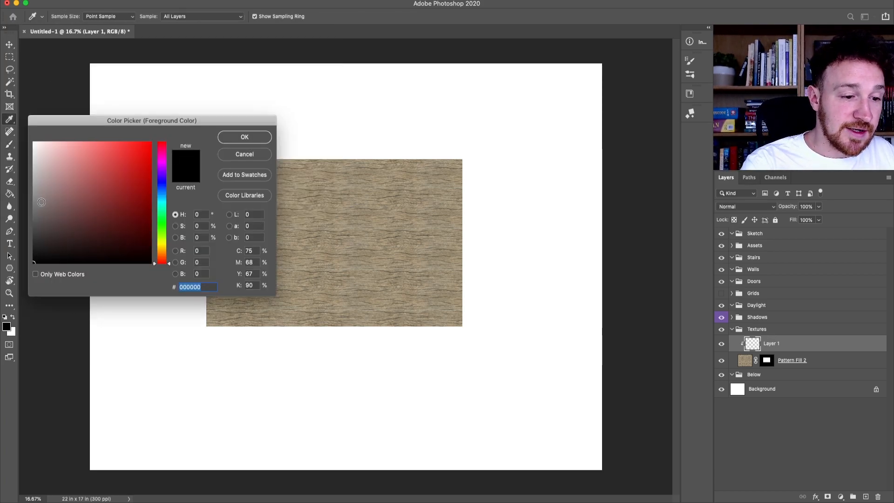
click(41, 202)
key(Return)
mouse_move(286, 182)
mouse_down()
mouse_move(282, 269)
mouse_move(322, 212)
mouse_move(366, 250)
mouse_move(400, 245)
mouse_up()
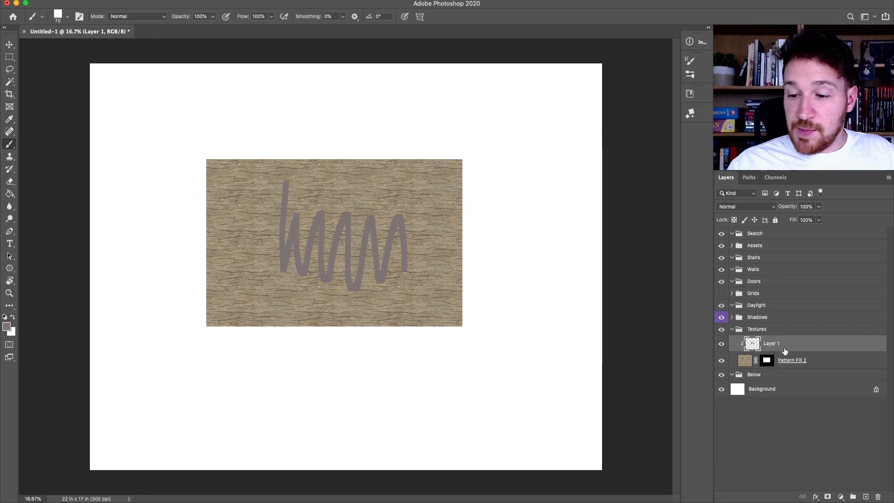
Step: Set the clipped layer's blend mode to Multiply and paint more strokes over the existing zigzag
click(767, 210)
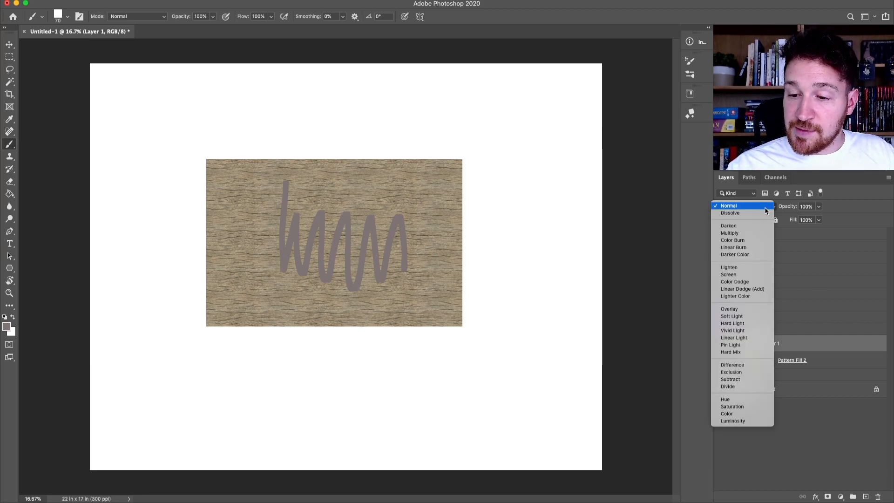
click(745, 232)
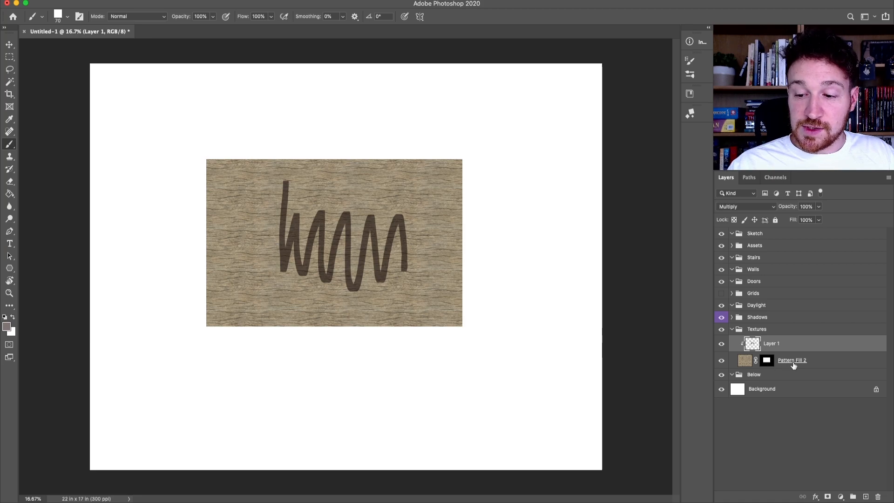
mouse_move(285, 186)
mouse_down()
mouse_move(370, 236)
mouse_move(400, 284)
mouse_up()
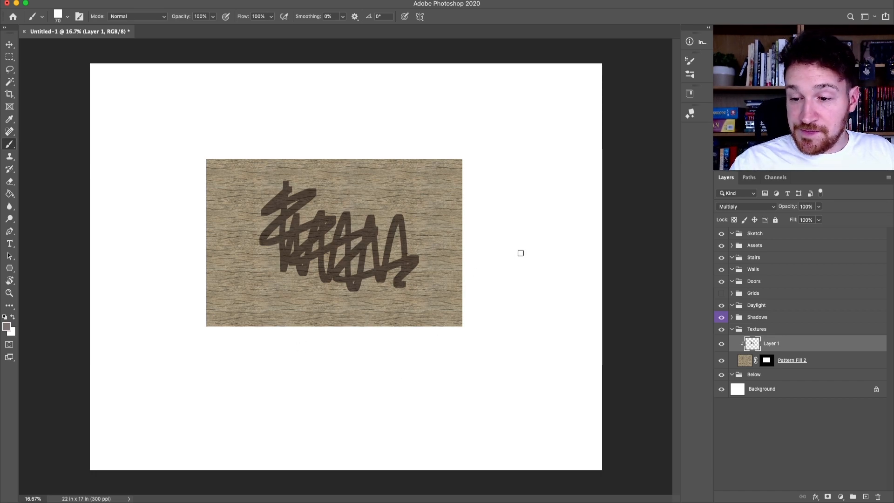
Step: Change the clipped layer's blend mode to Screen and paint a zigzag in a light pinkish gray over the floor
click(764, 209)
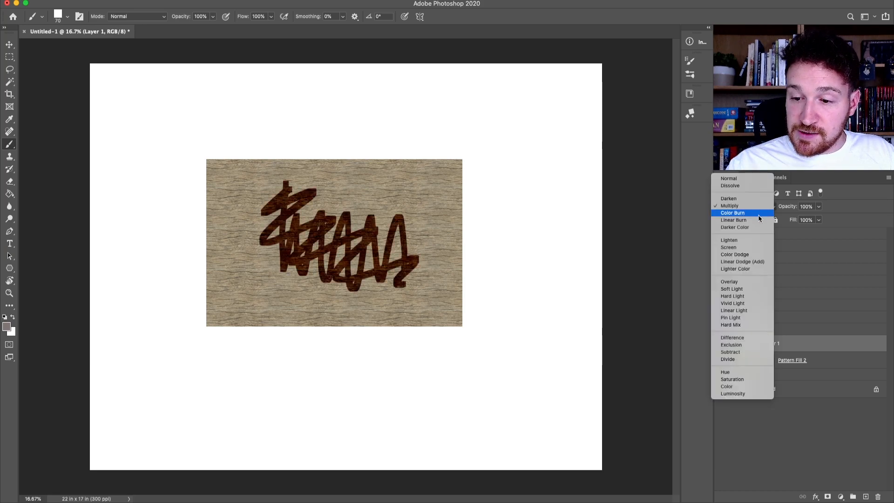
click(741, 249)
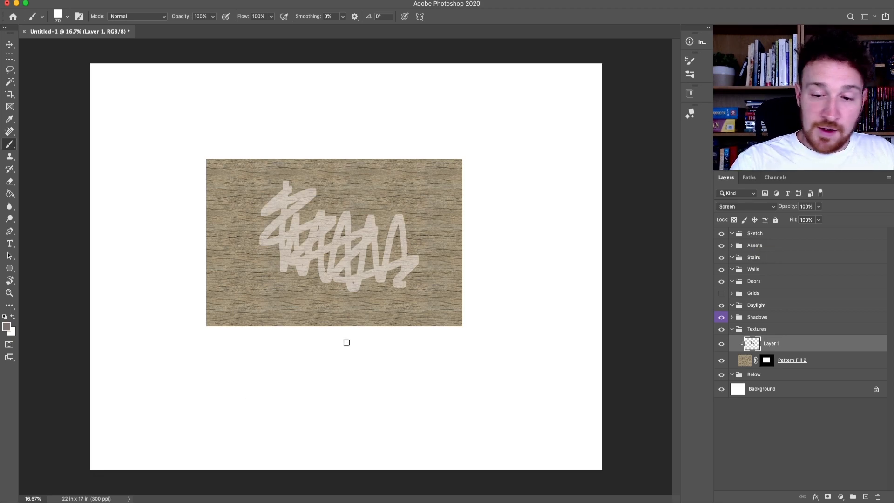
click(8, 326)
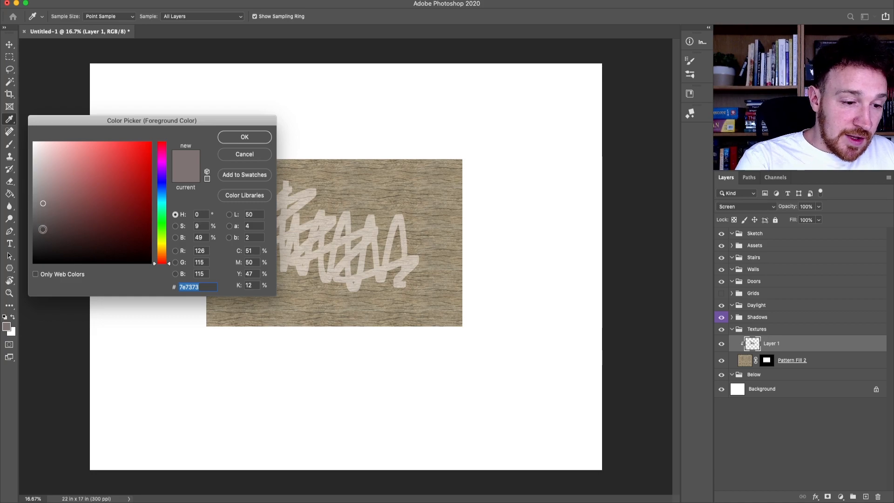
click(45, 166)
click(245, 136)
mouse_move(258, 183)
mouse_down()
mouse_move(282, 179)
mouse_move(360, 215)
mouse_move(389, 244)
mouse_up()
Step: Set the foreground color to dark brown 453e3e and paint a wide zigzag across the floor on the Screen layer
click(7, 326)
click(49, 228)
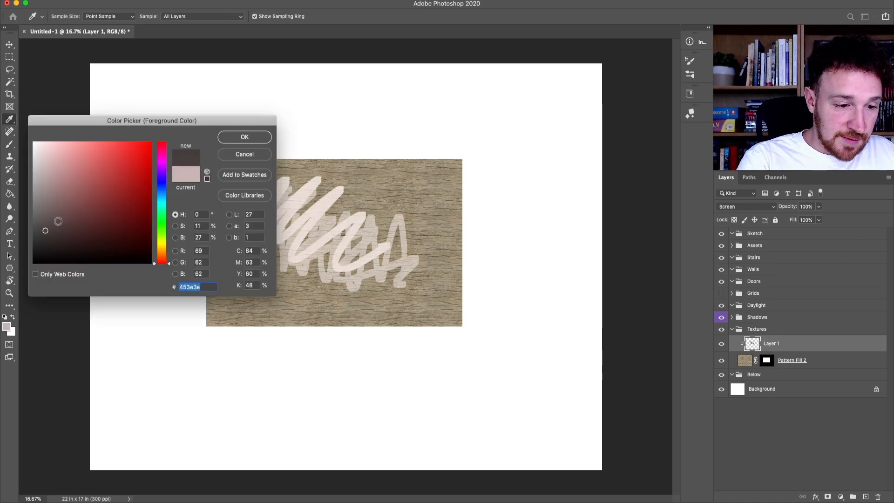
click(244, 137)
mouse_move(255, 261)
mouse_down()
mouse_move(258, 289)
mouse_move(350, 259)
mouse_move(409, 200)
mouse_move(431, 208)
mouse_up()
Step: Change the clipped layer to Overlay and paint a neutral gray 424242 patch near the floor's lower-right corner
click(750, 206)
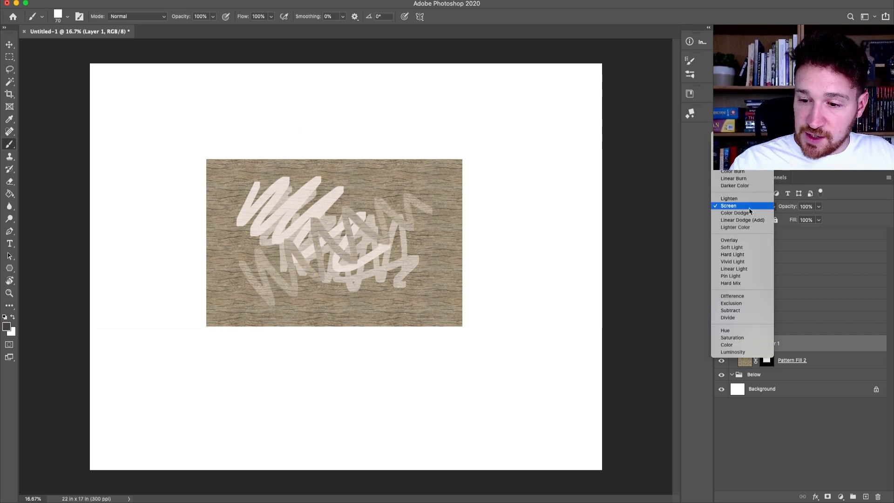
click(738, 241)
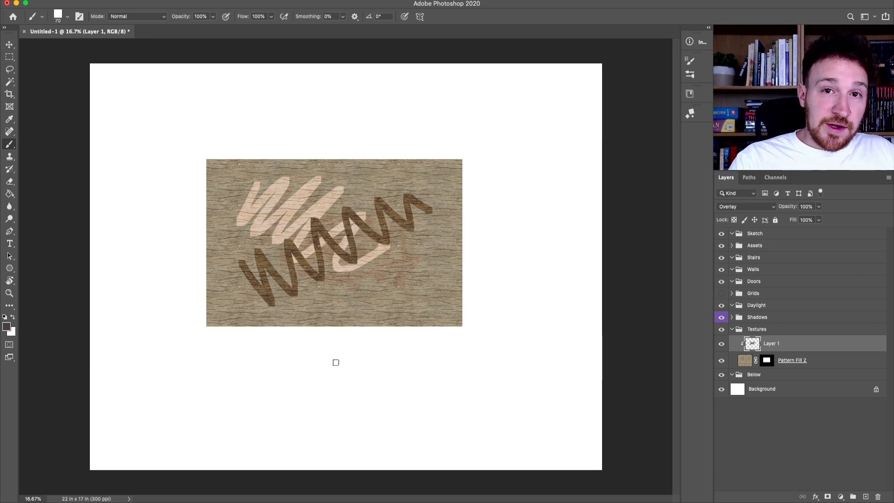
click(7, 326)
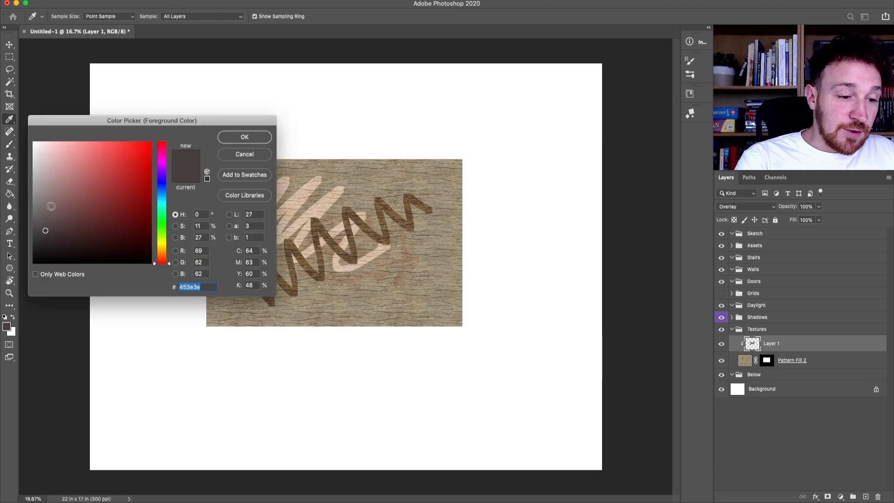
drag(44, 231, 31, 232)
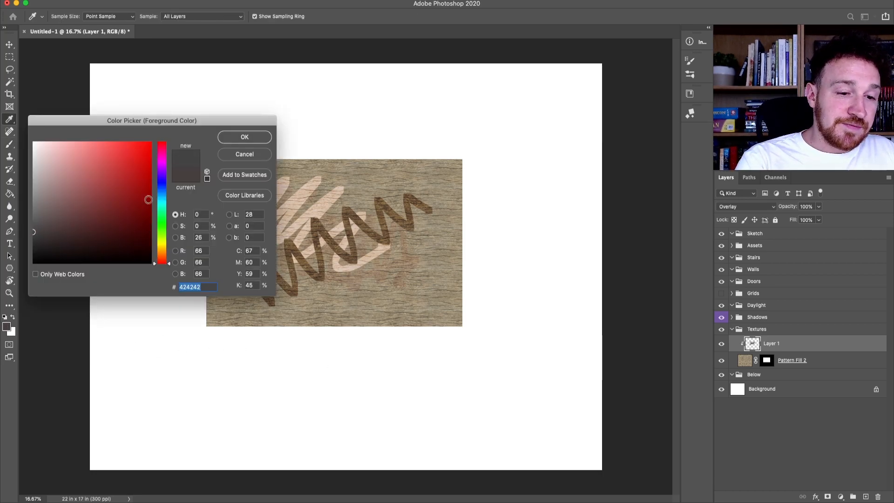
click(244, 138)
mouse_move(389, 247)
mouse_down()
mouse_move(421, 257)
mouse_move(418, 286)
mouse_move(440, 279)
mouse_up()
Step: Set the foreground color to a dark green with hue 100 and paint strokes down the right half of the floor
click(7, 327)
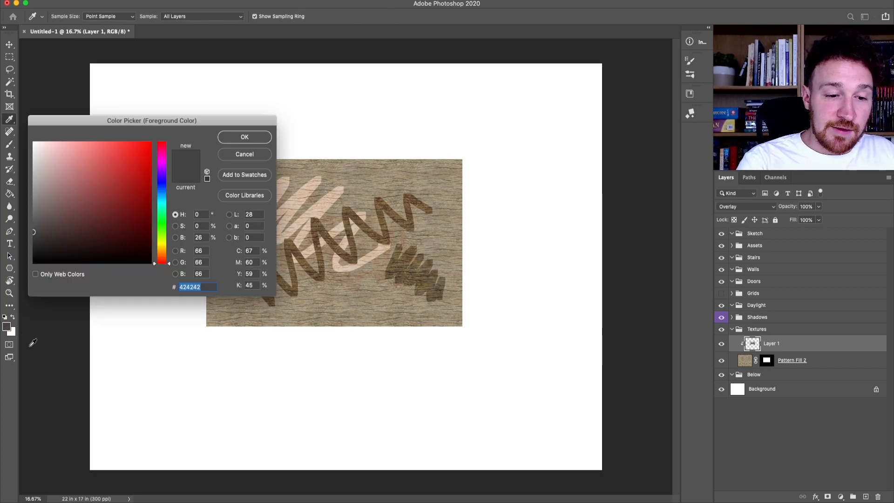
drag(163, 242, 161, 228)
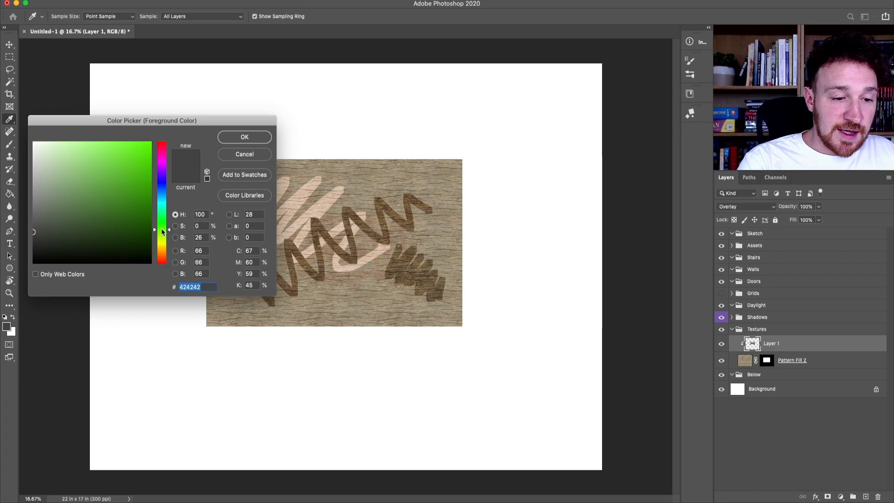
drag(80, 229, 100, 232)
click(245, 136)
mouse_move(372, 175)
mouse_down()
mouse_move(428, 172)
mouse_move(428, 187)
mouse_move(445, 189)
mouse_move(432, 230)
mouse_move(447, 268)
mouse_move(442, 302)
mouse_up()
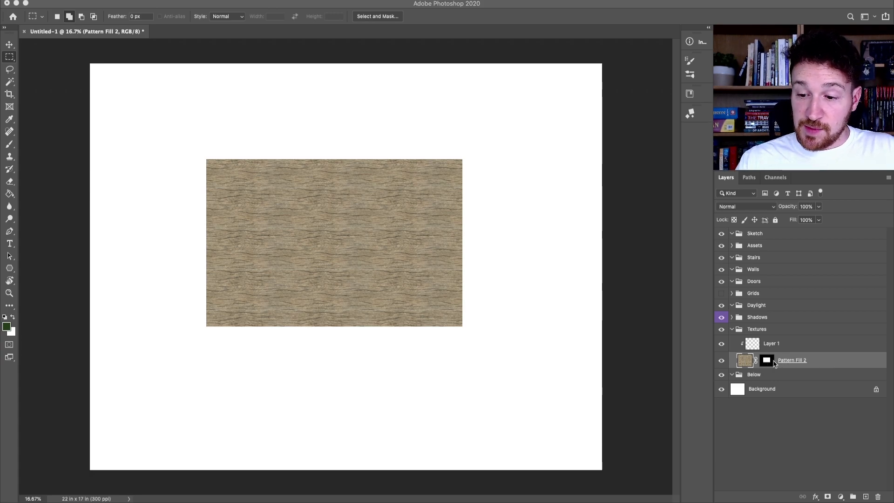
Step: Add a Stroke layer effect to the Pattern Fill 2 floor layer
click(816, 498)
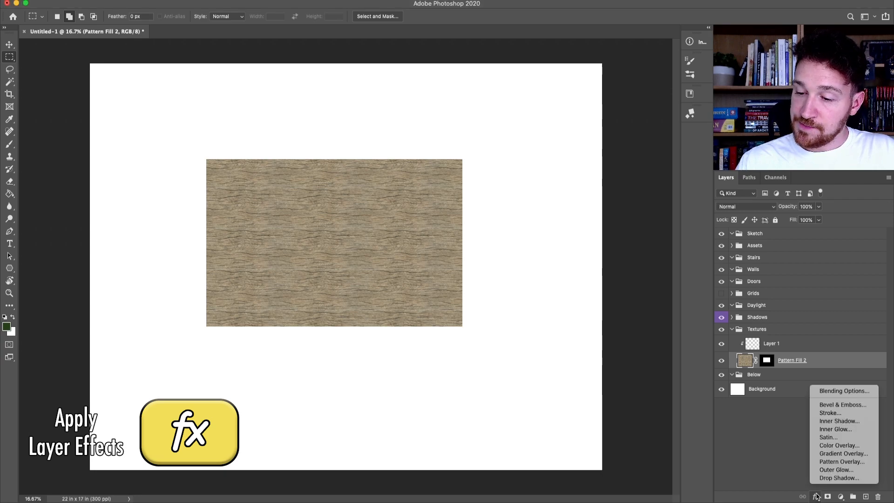
click(841, 414)
drag(391, 244, 750, 143)
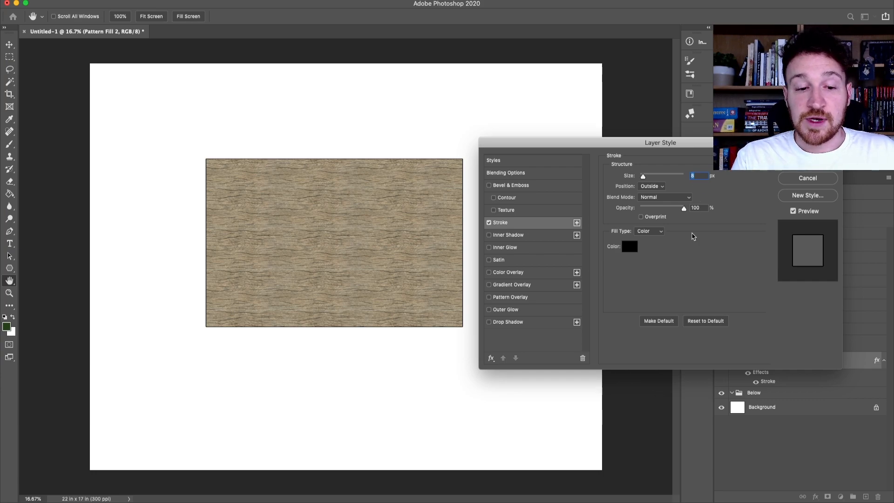
mouse_move(684, 145)
mouse_down()
mouse_move(690, 161)
mouse_move(683, 144)
mouse_up()
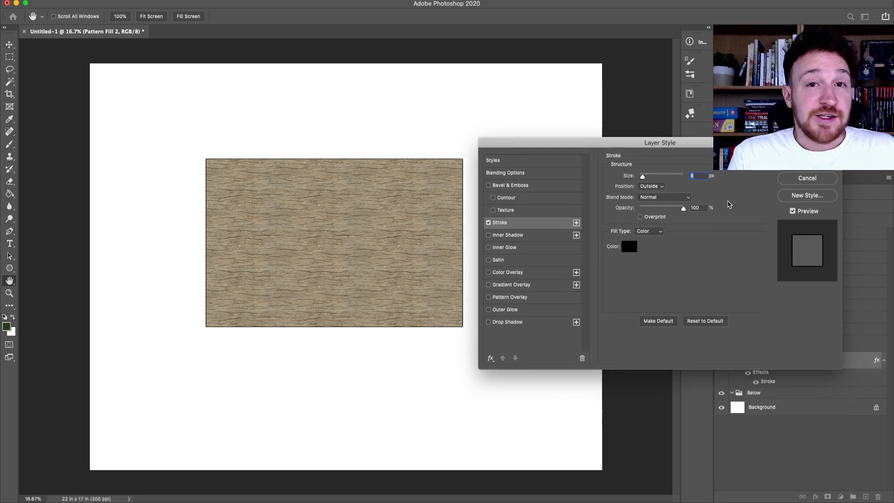
drag(684, 145, 690, 88)
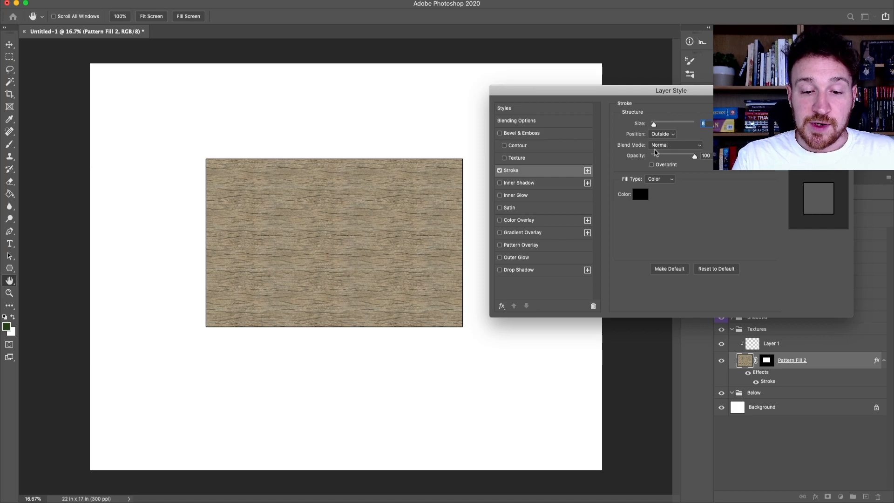
drag(684, 101, 685, 141)
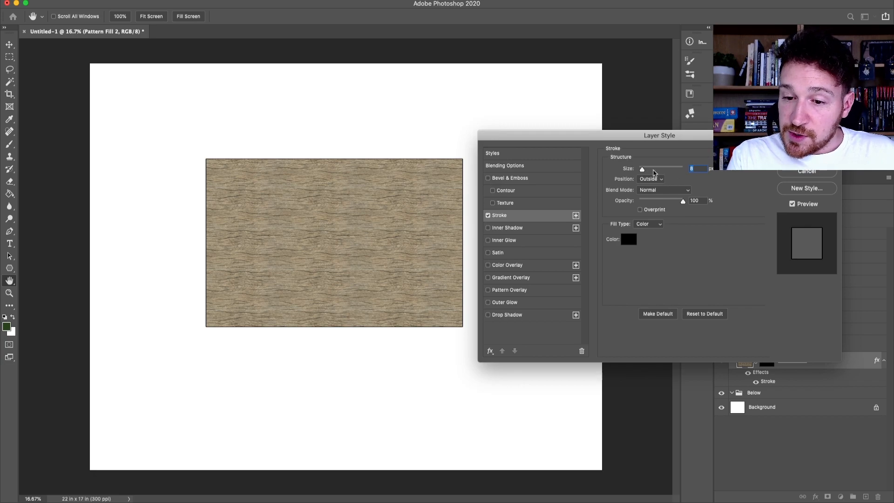
Step: Try stroke sizes of 6 px and 4 px on the floor outline and return the size to 8 px
mouse_move(643, 171)
mouse_down()
mouse_move(667, 171)
mouse_move(642, 171)
mouse_up()
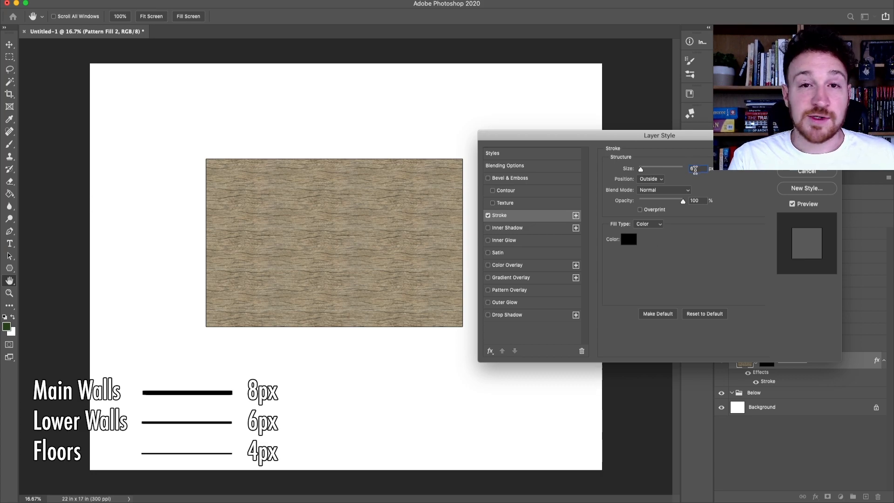
text(4)
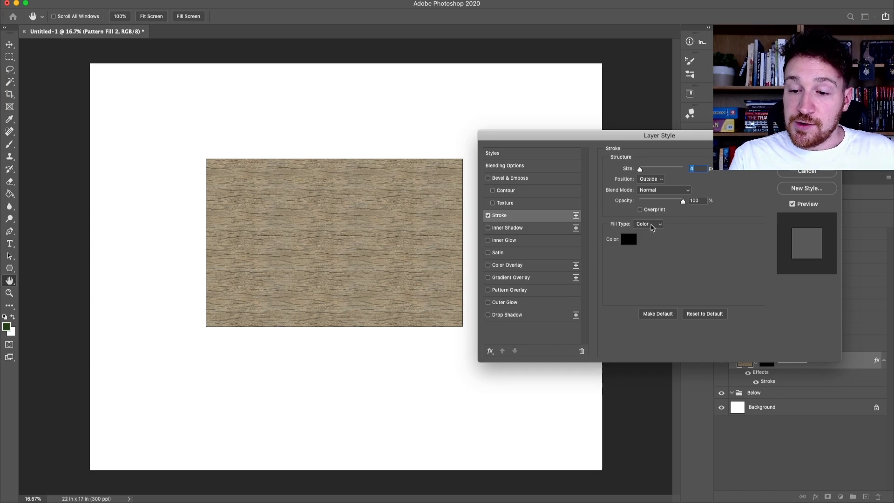
text(8)
Step: Change the stroke color to a muted red and keep its blend mode at Normal
click(628, 239)
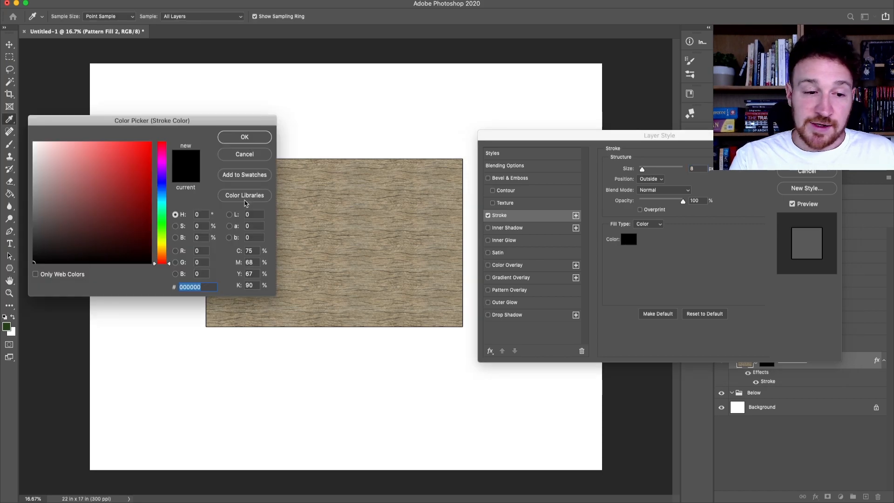
click(75, 195)
click(245, 137)
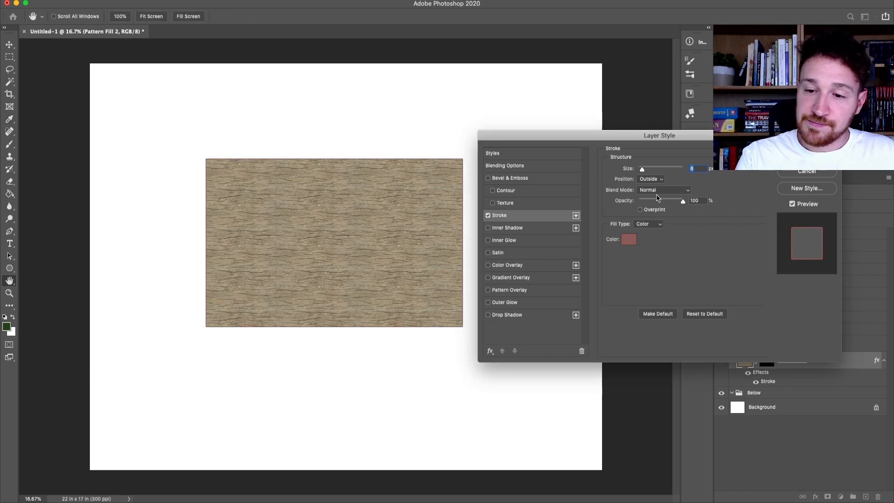
click(689, 192)
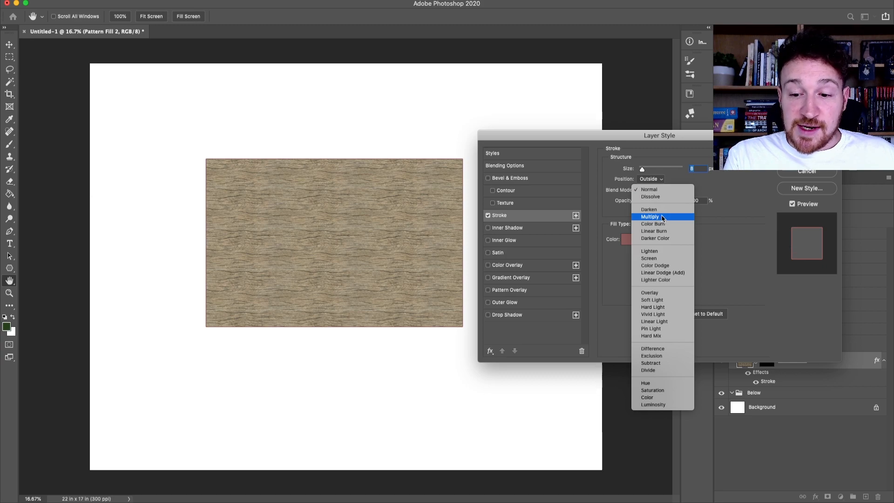
click(667, 190)
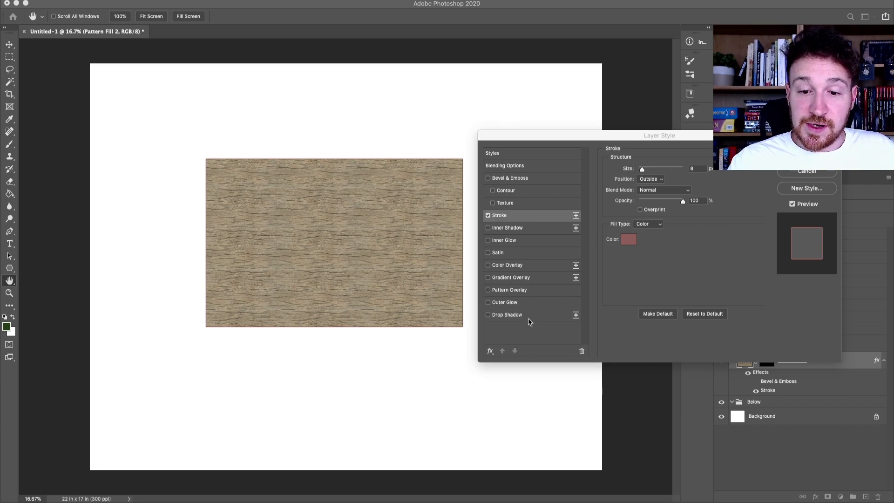
Step: Enable Bevel & Emboss on the floor as an Inner Bevel with 220% depth, 68 px size and 0 px soften
click(488, 178)
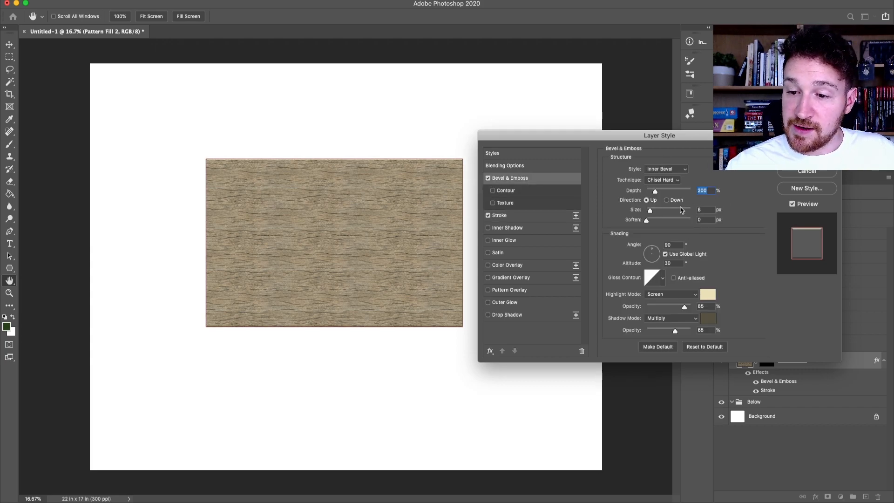
click(684, 172)
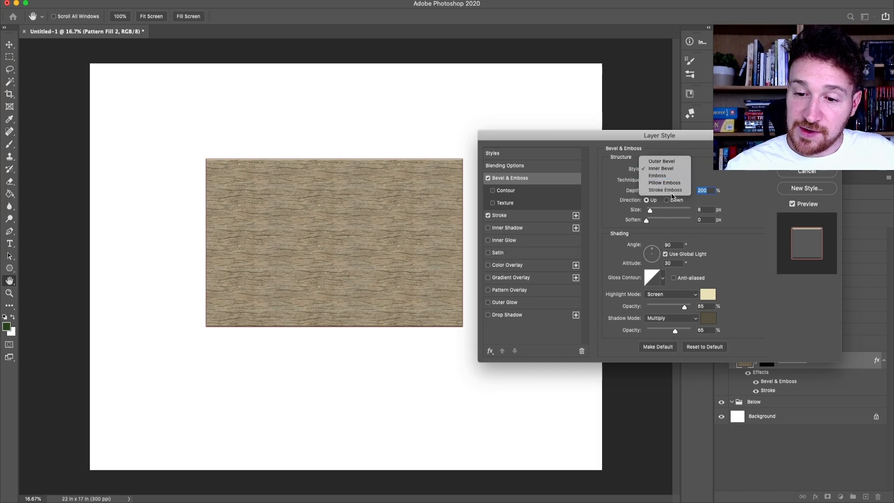
click(673, 169)
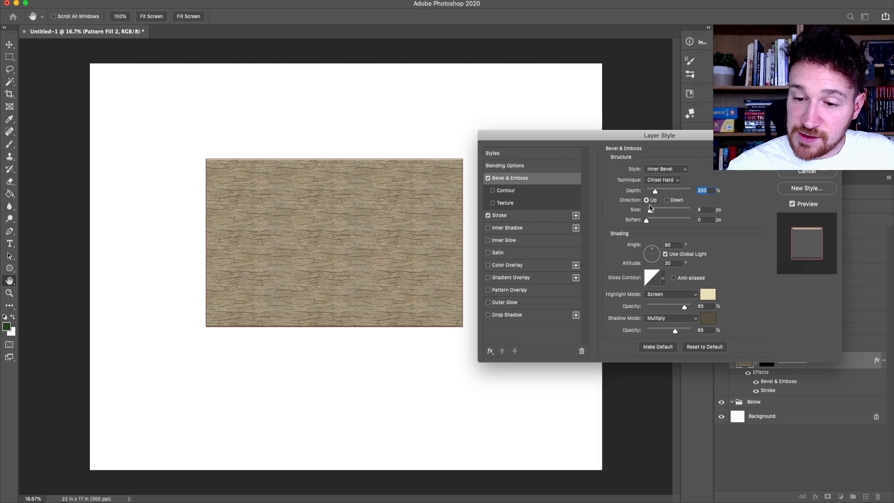
drag(650, 212, 661, 212)
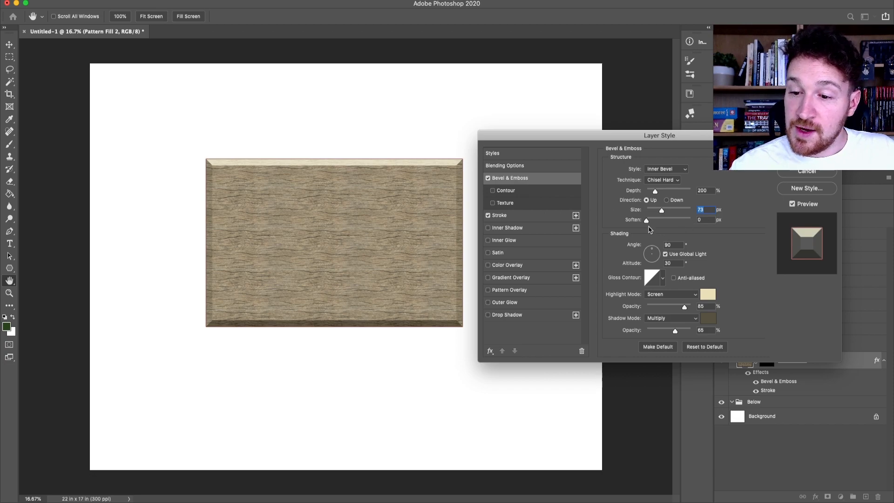
drag(664, 212, 647, 221)
Step: Try the Smooth and Chisel Soft bevel techniques and return to Chisel Hard
click(676, 182)
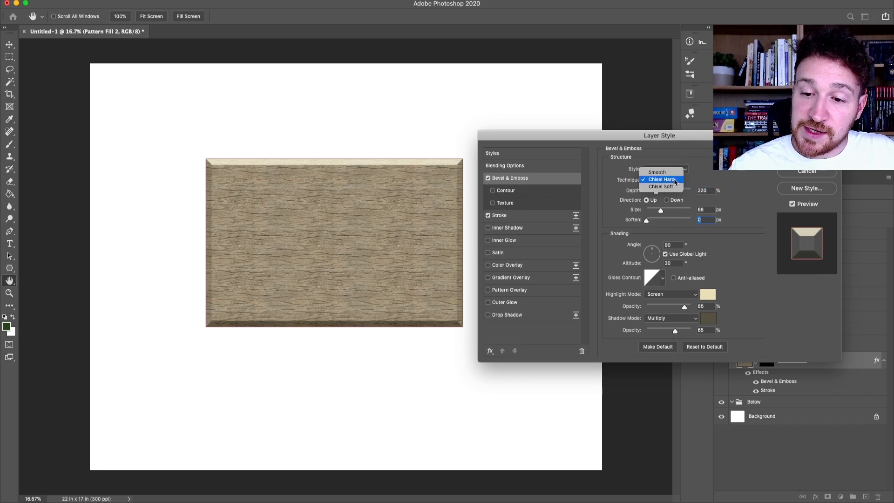
click(672, 173)
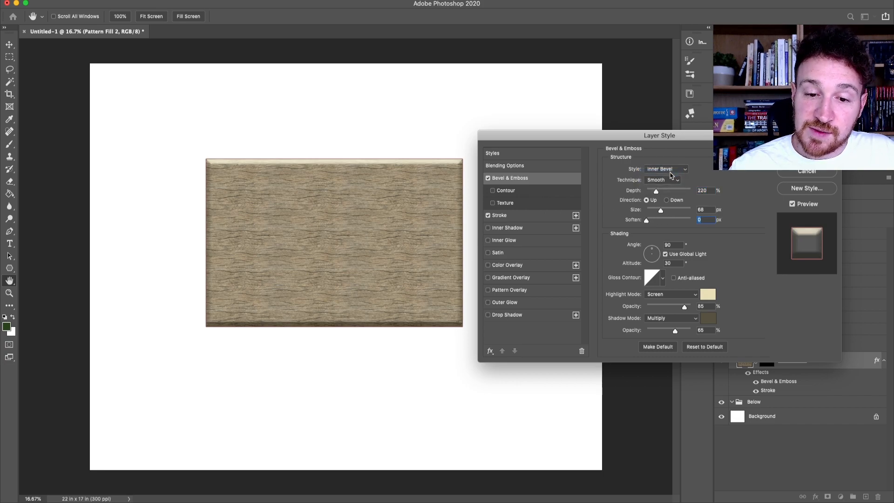
click(672, 181)
click(672, 197)
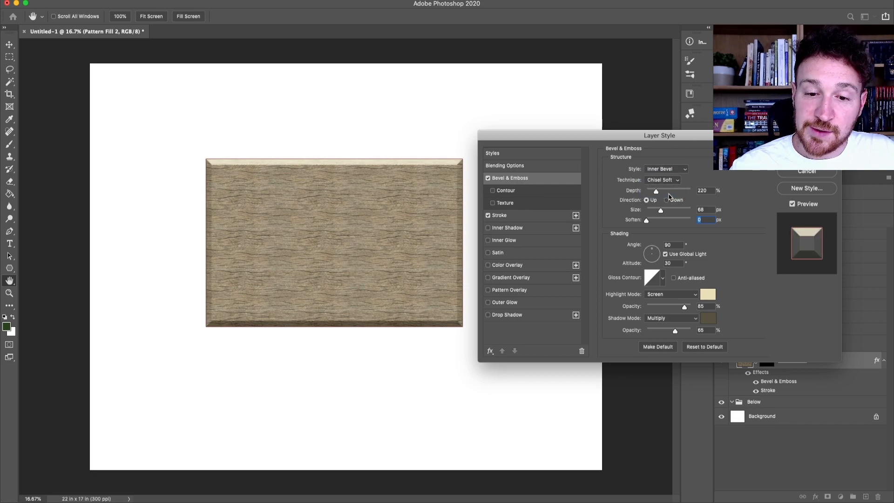
click(672, 182)
click(669, 173)
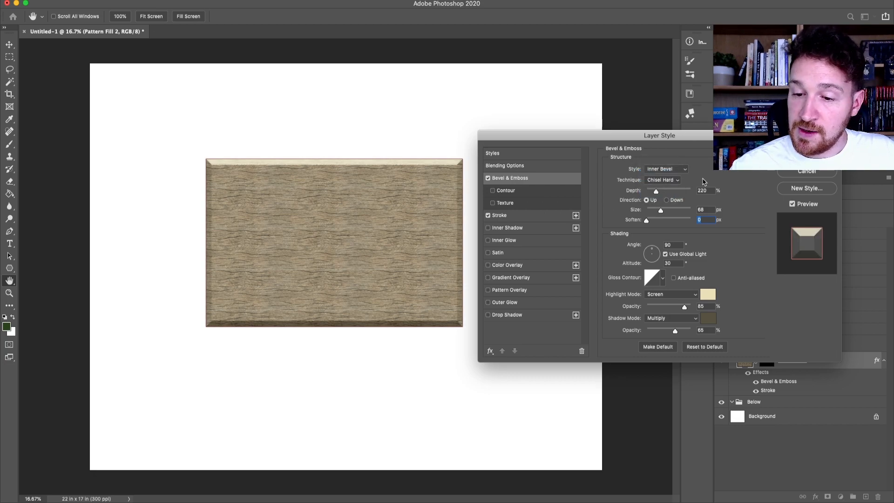
Step: Set the bevel's shading angle to -125° and its altitude to 45°
drag(653, 252, 646, 261)
click(658, 245)
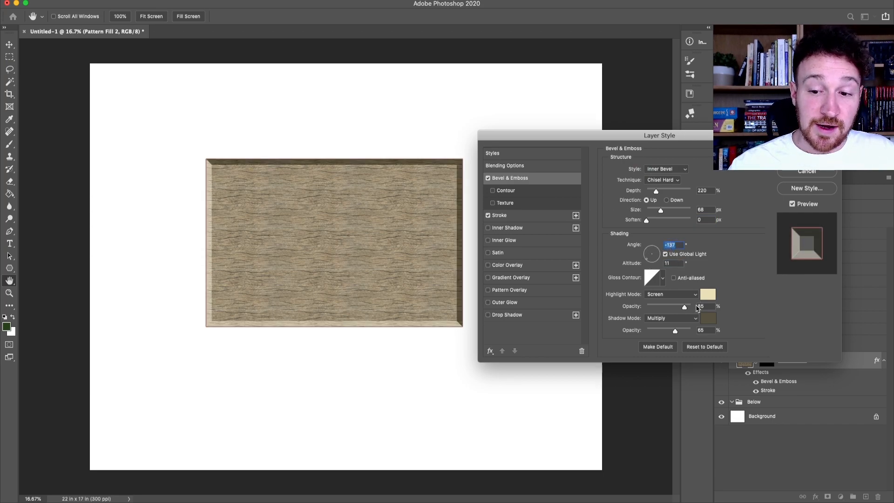
text(-12)
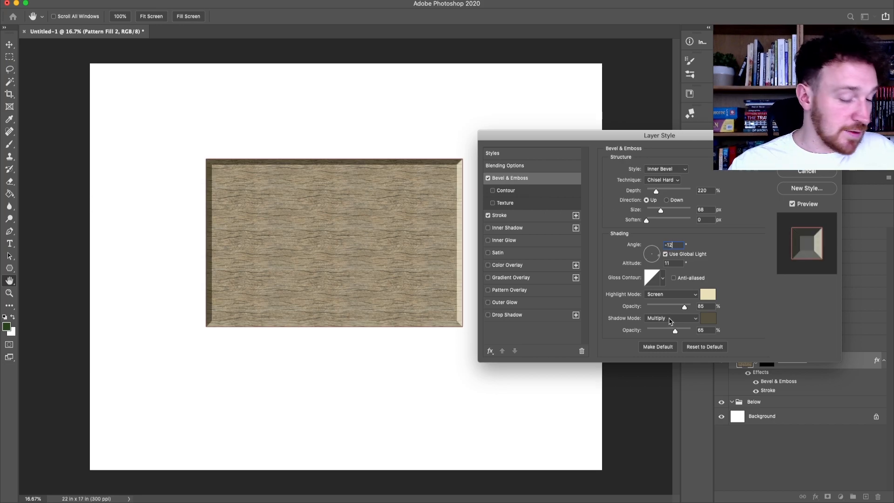
text(5)
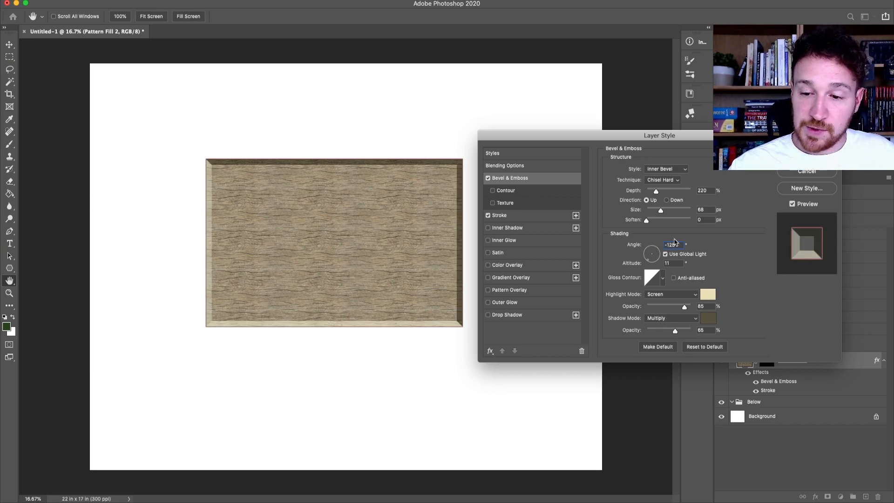
click(673, 264)
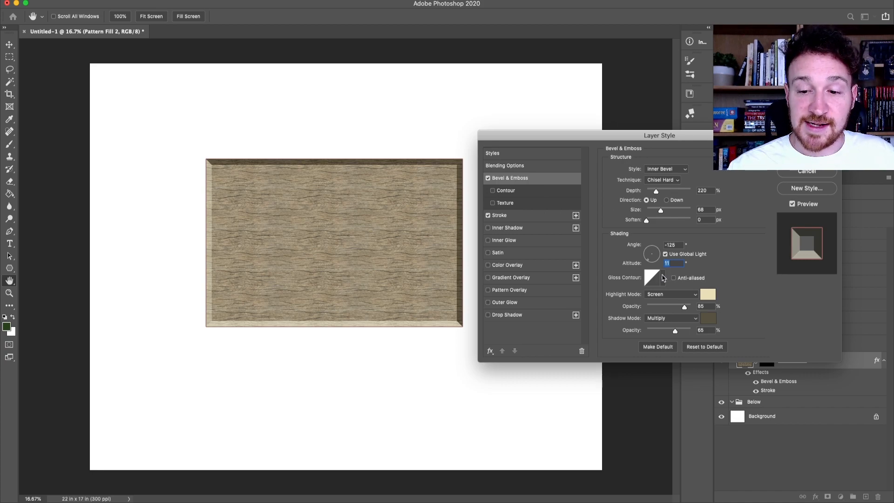
text(45)
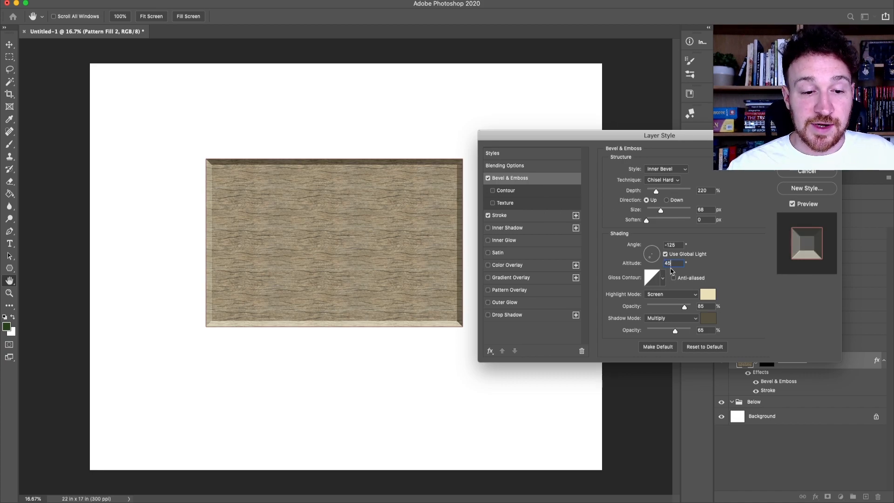
key(Return)
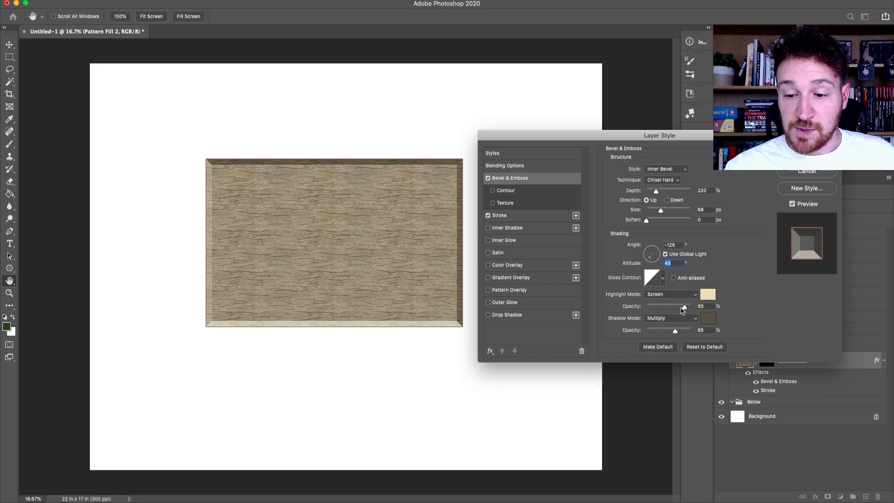
Step: Try Color Dodge as the bevel's highlight mode and return it to Screen
click(696, 296)
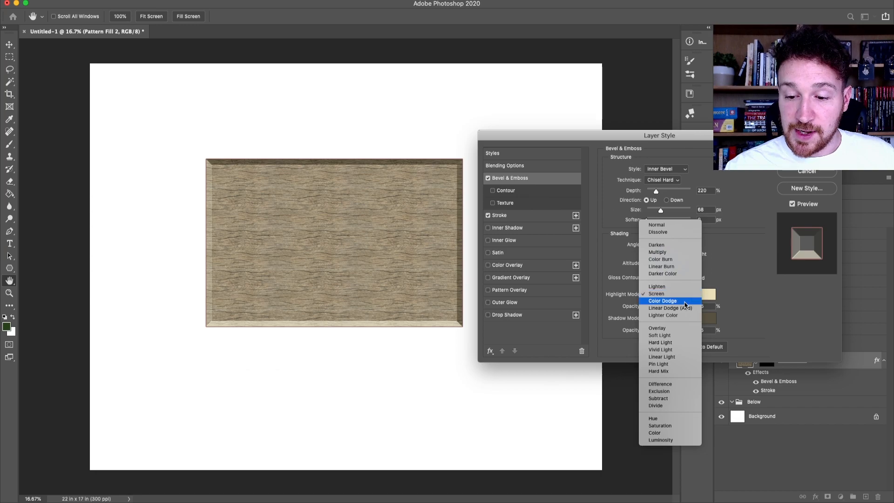
click(685, 303)
click(697, 297)
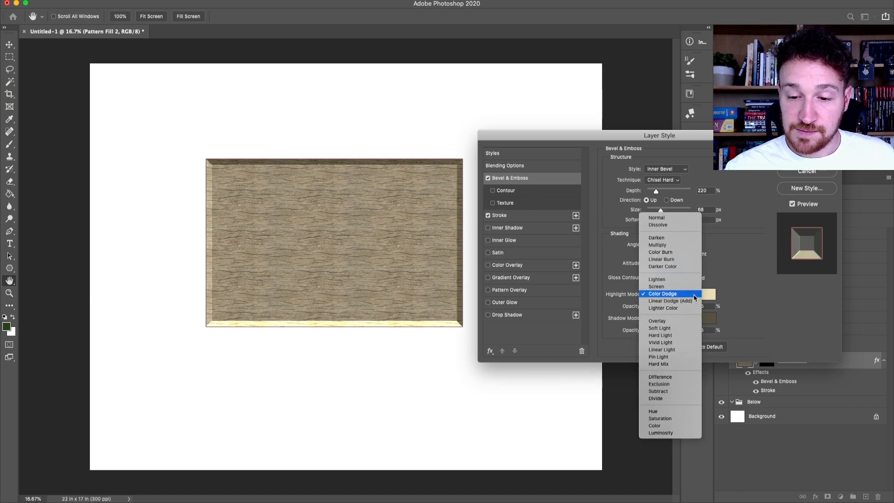
click(681, 287)
Step: Lower the bevel's highlight opacity to 58% and shadow opacity to 57%, and set its depth to 200% and size to 46 px
drag(684, 308, 675, 333)
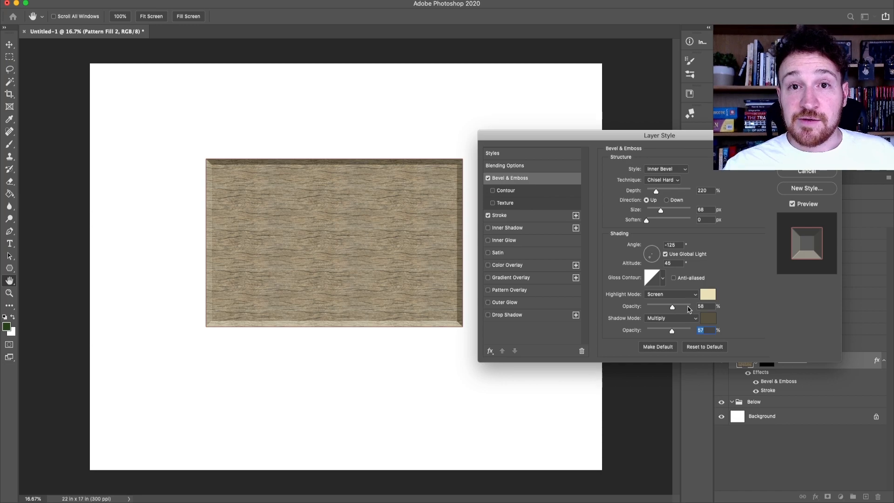
click(705, 191)
text(2)
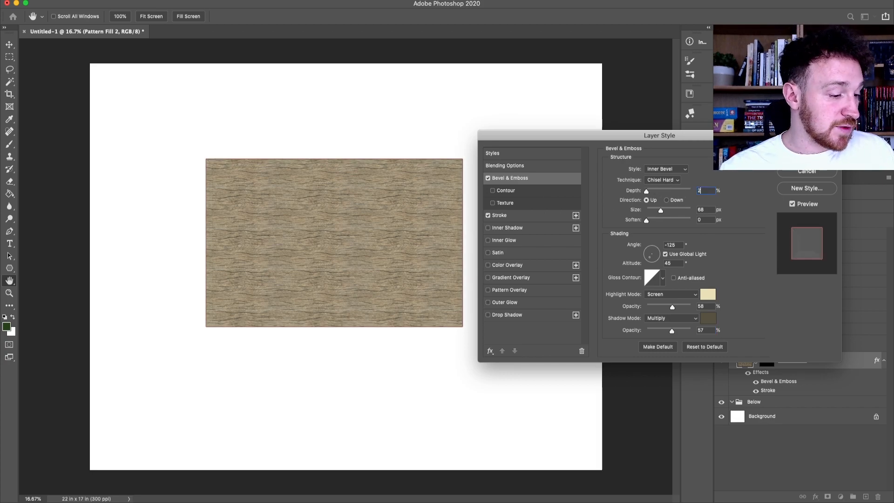
text(00)
key(Tab)
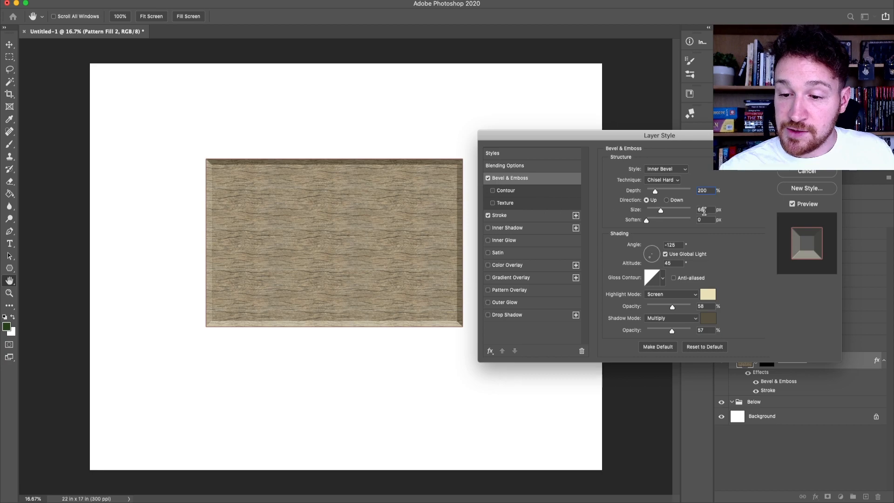
mouse_move(662, 212)
mouse_down()
mouse_move(671, 211)
mouse_move(657, 211)
mouse_up()
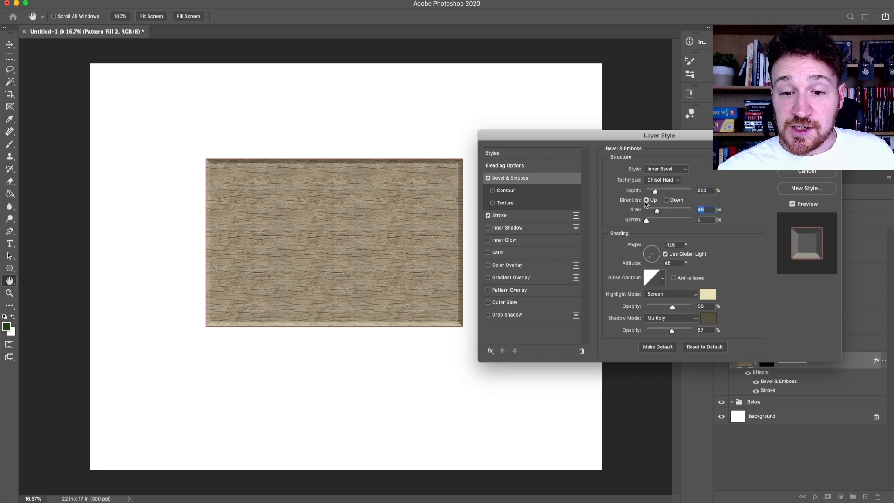
Step: Compare the bevel's Down and Up directions, keep Up, and set both highlight and shadow opacity to 50%
click(667, 201)
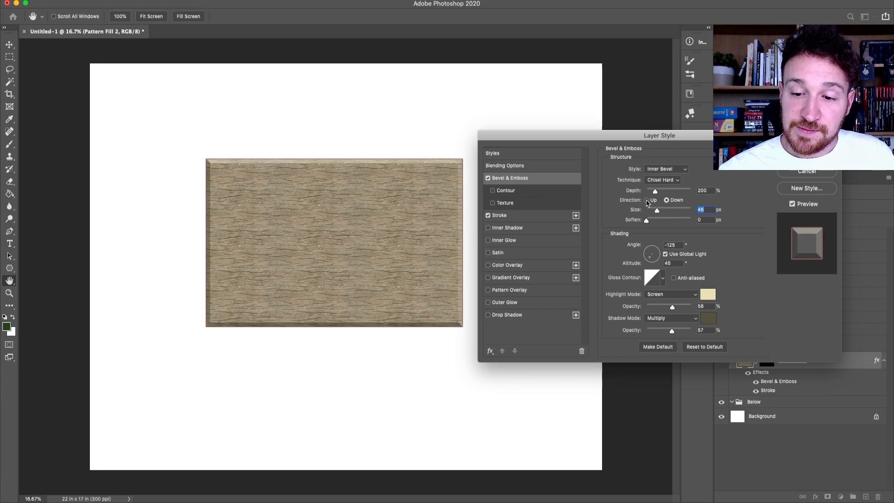
click(647, 201)
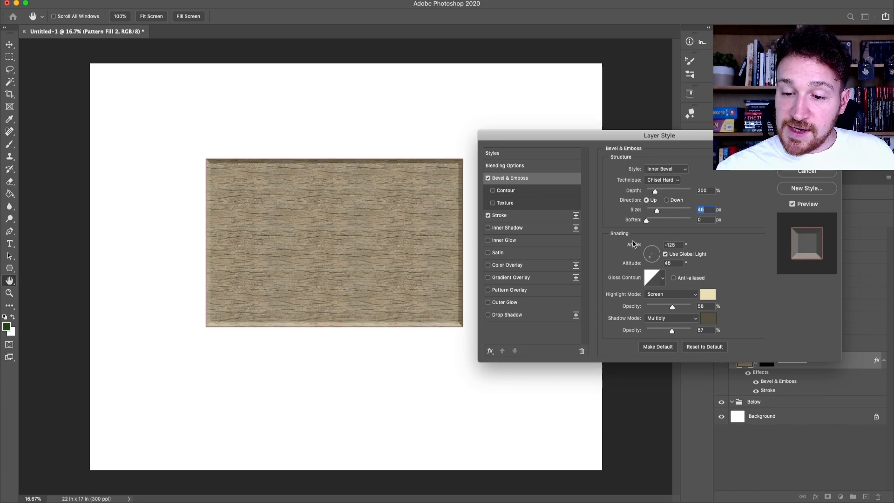
click(703, 306)
text(50)
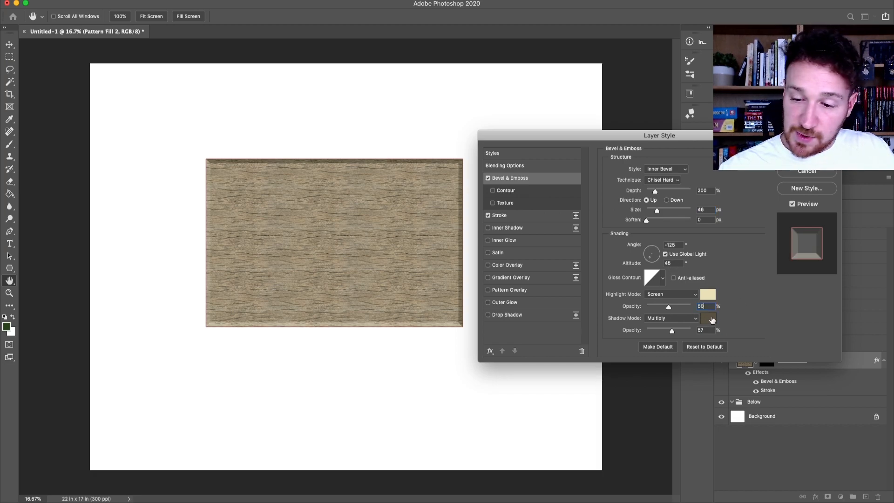
key(Tab)
text(50)
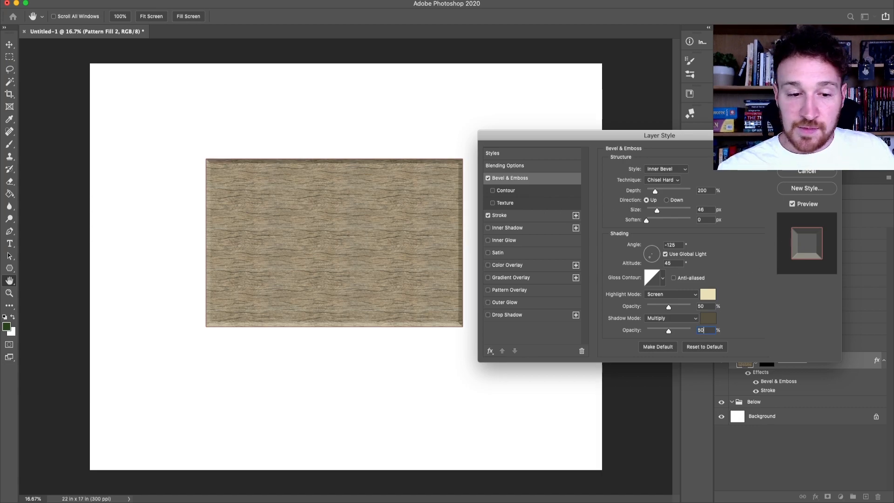
Step: Accept the bevel settings and change the wood floor's stroke colour to black (000000)
key(Return)
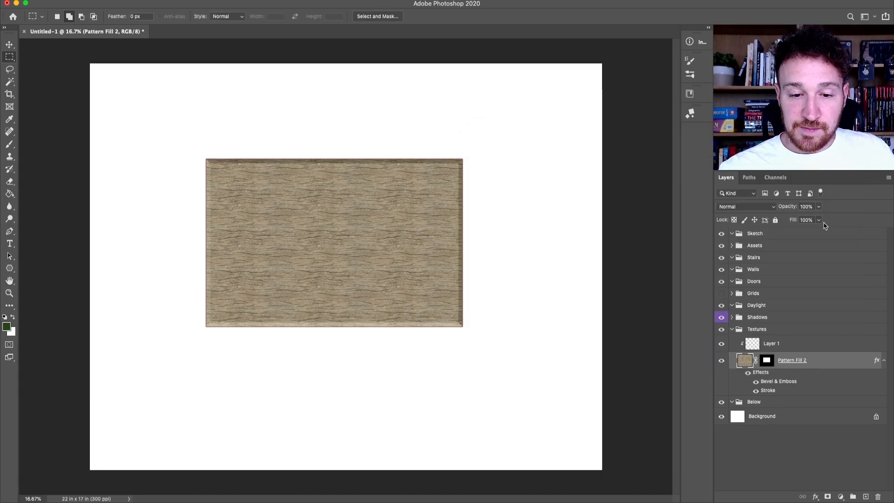
double_click(769, 392)
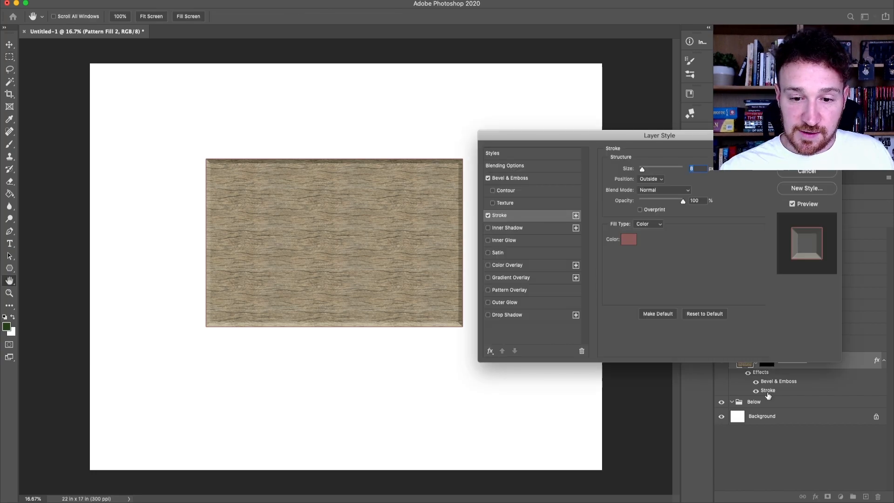
click(630, 241)
text(000000)
click(242, 137)
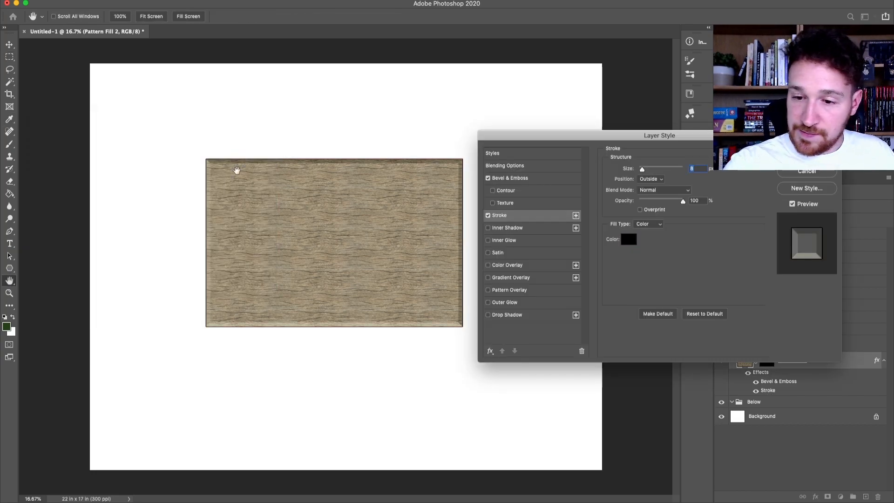
click(807, 158)
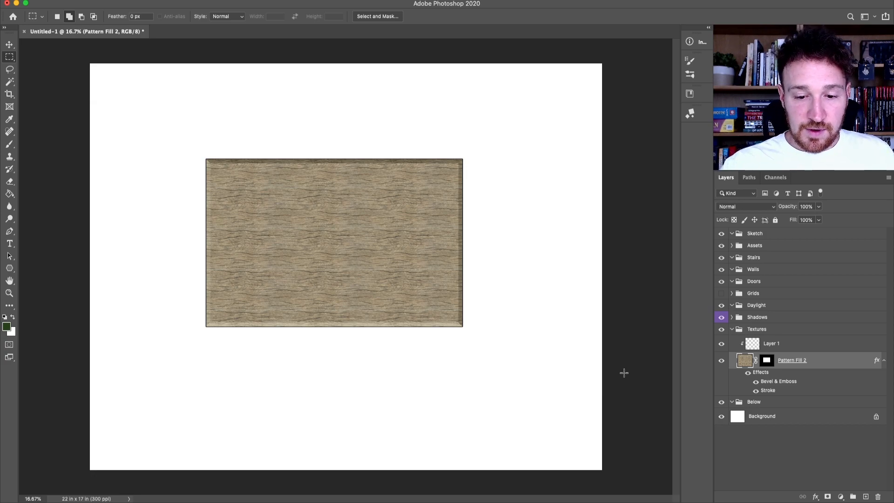
key(super+equal)
key(super+equal)
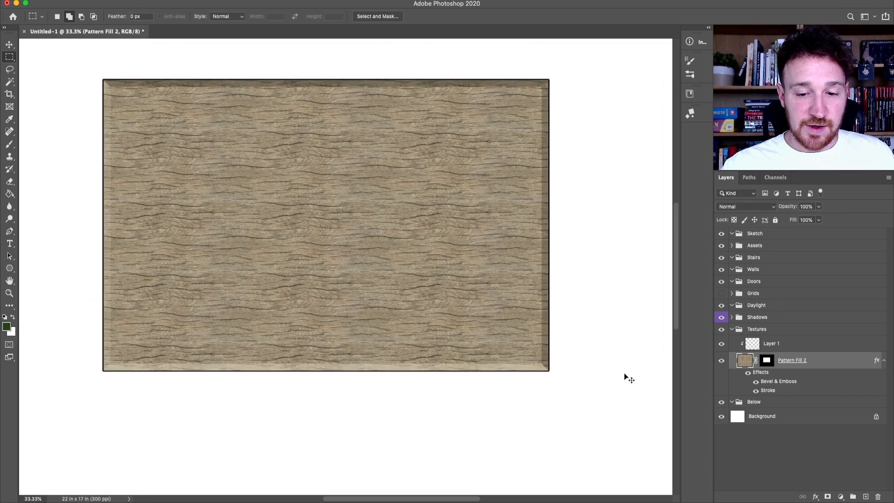
key(super+minus)
key(super+minus)
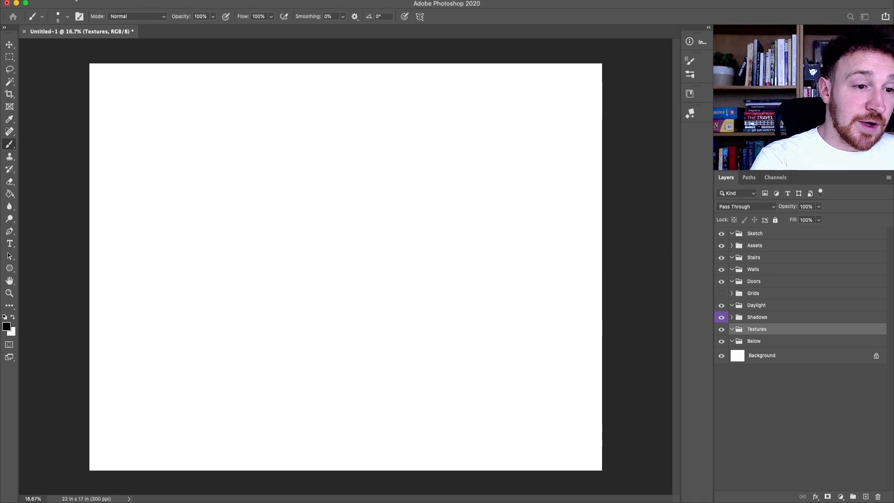
Step: Create a new 150 x 150 px document at 300 pixels/inch, with its size units switched to inches
click(74, 0)
click(79, 4)
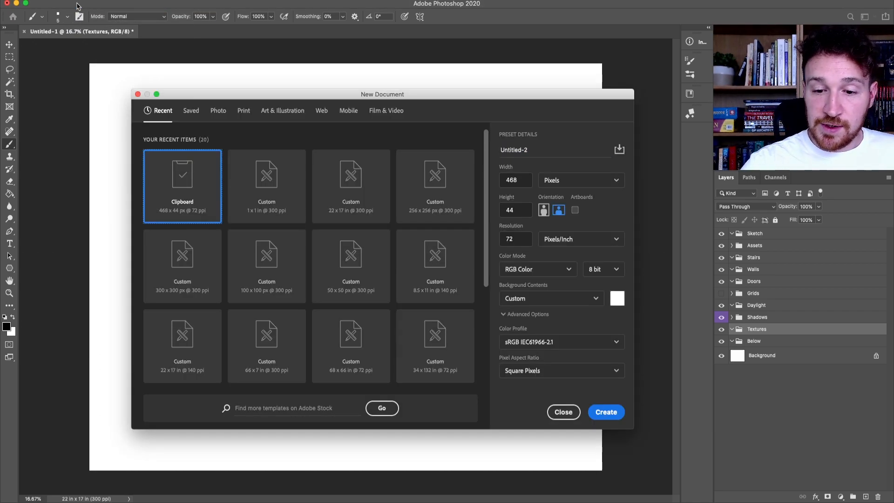
drag(517, 238, 499, 236)
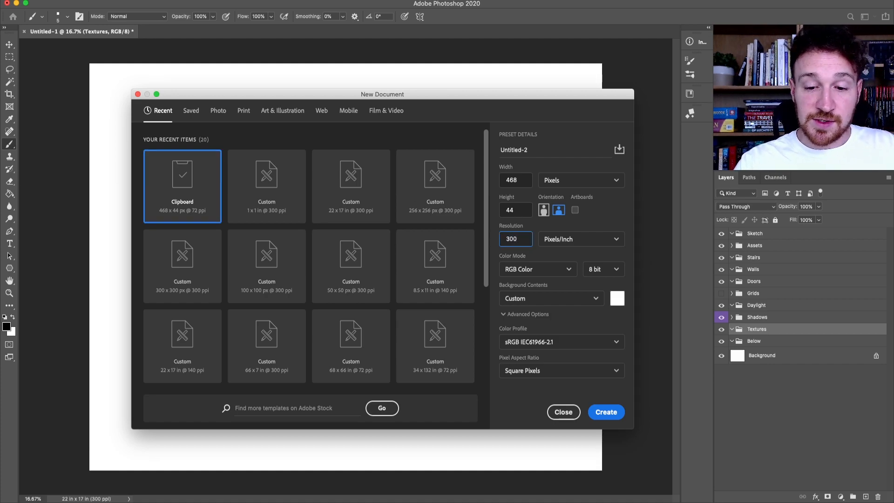
click(565, 183)
click(563, 201)
double_click(515, 178)
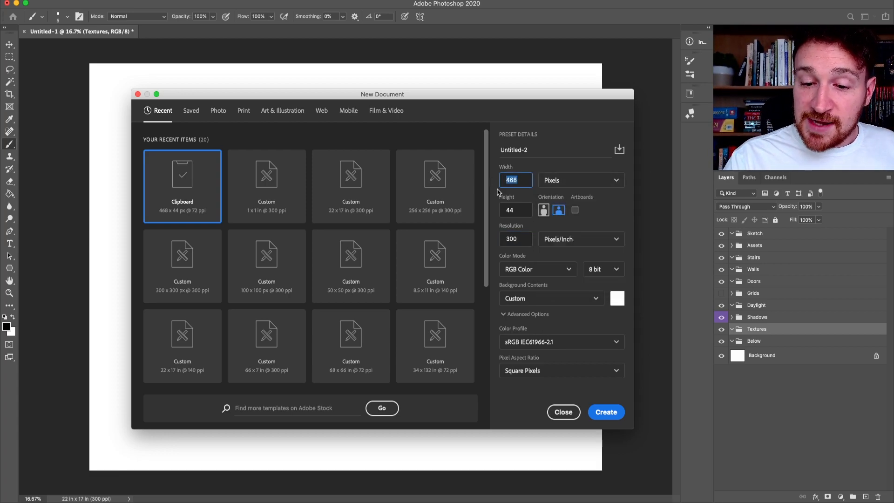
text(15)
double_click(515, 211)
text(150)
click(584, 182)
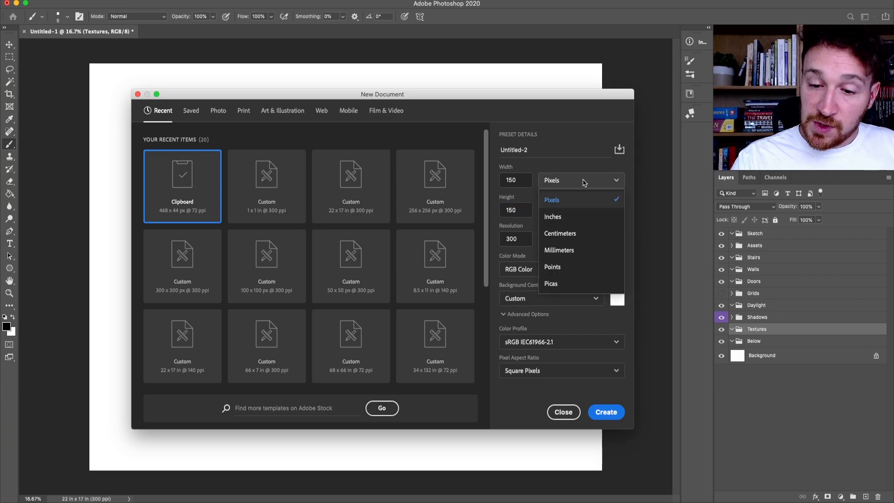
click(565, 217)
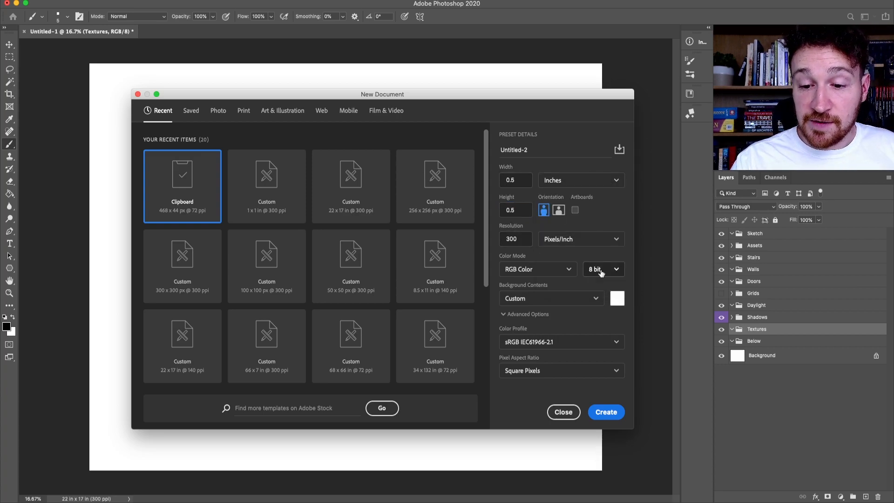
click(606, 412)
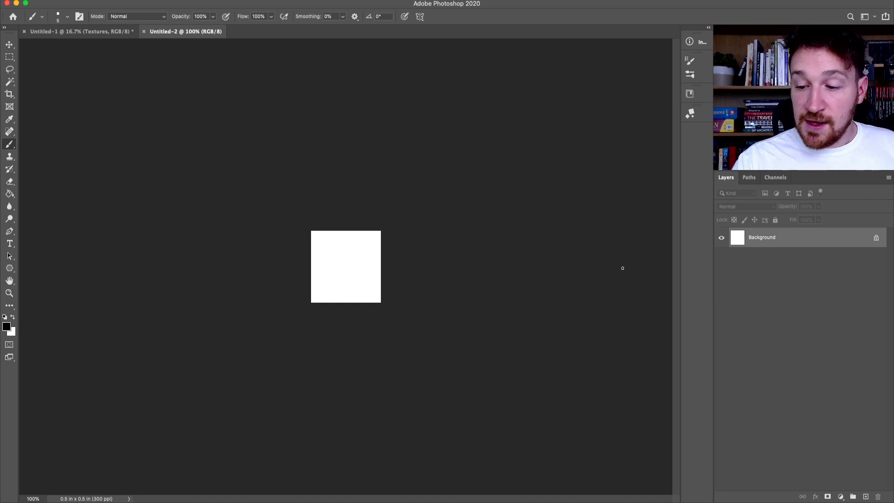
Step: Add a new layer, hide the Background layer, and fill the new layer with black using the Paint Bucket
click(865, 496)
click(721, 257)
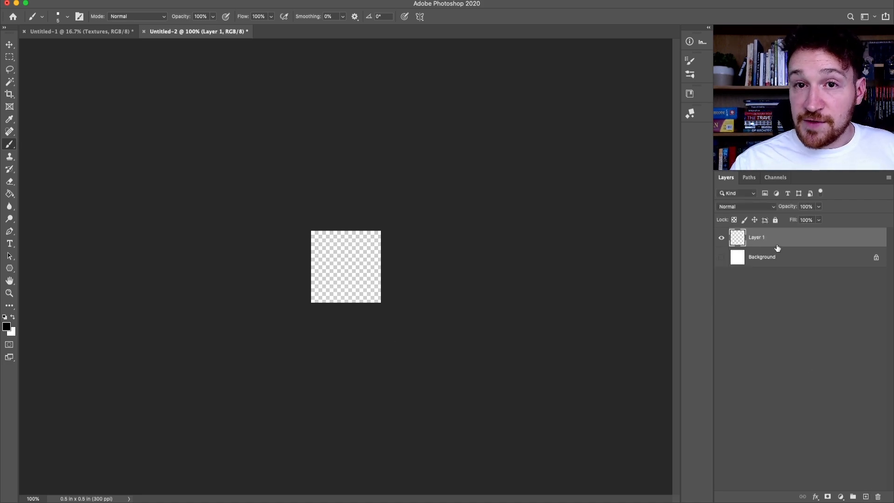
click(11, 194)
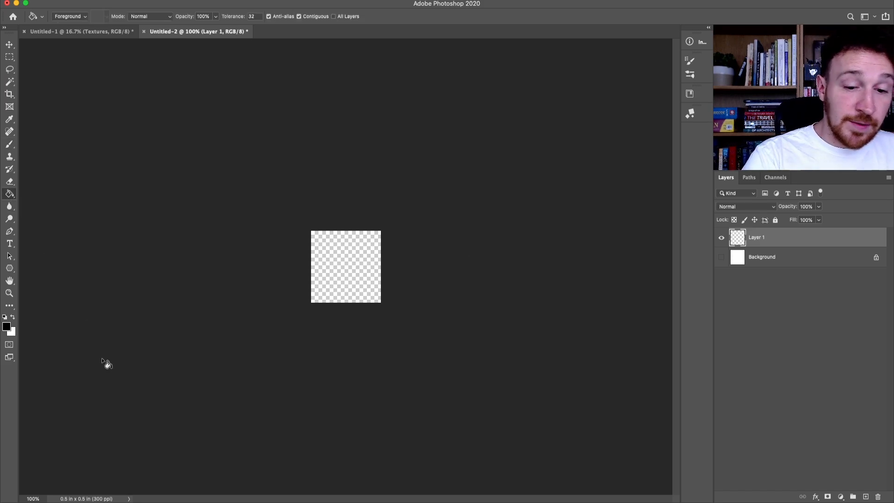
click(367, 264)
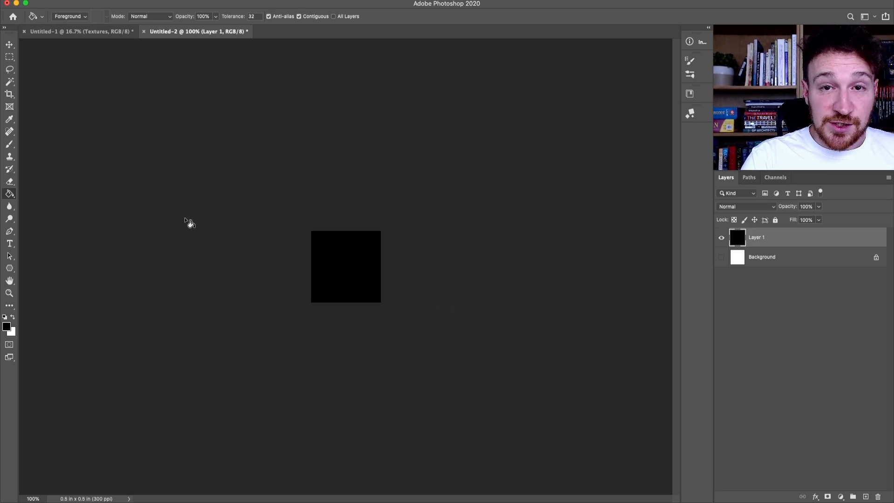
Step: Define a brush preset from the black square and name it "Square 150"
click(95, 1)
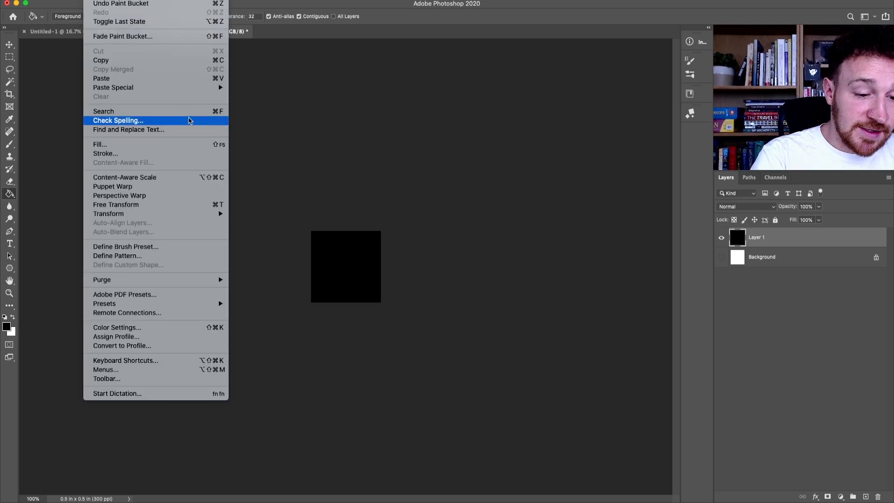
click(170, 250)
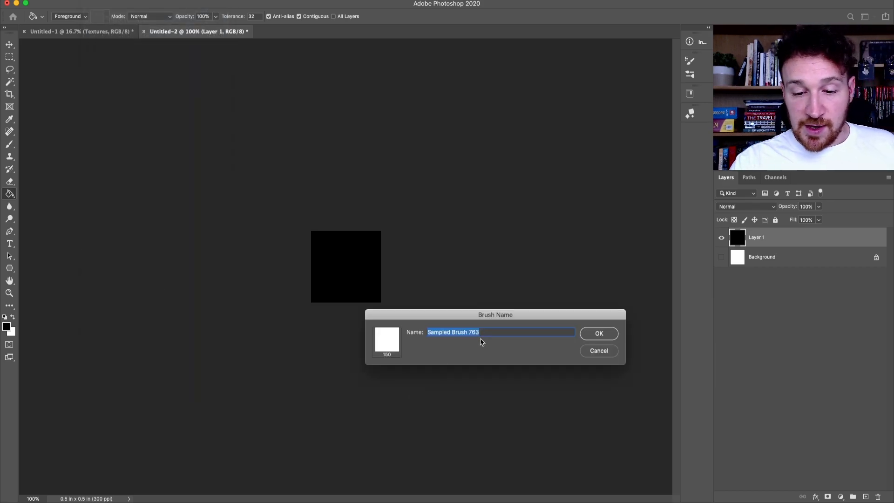
text(Square)
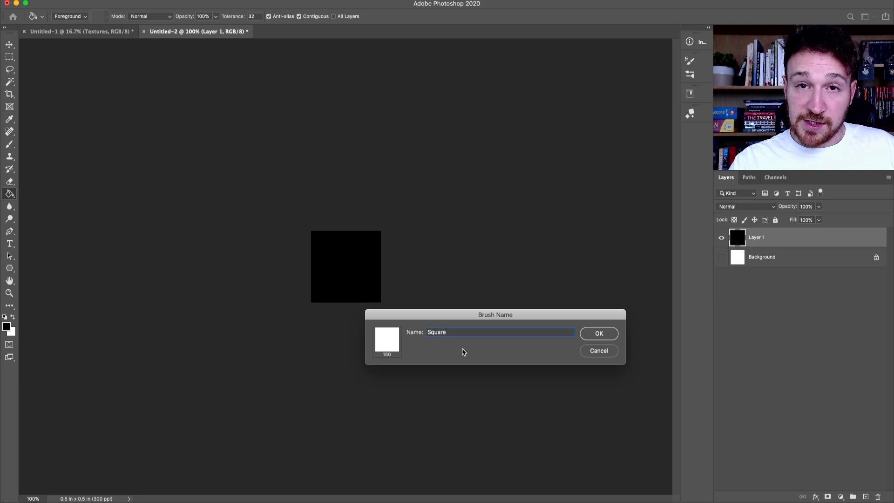
text( 150)
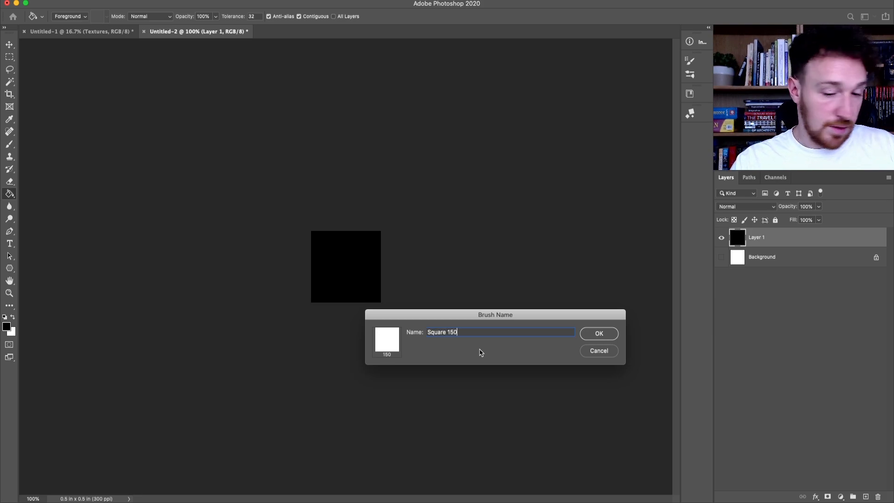
click(599, 334)
Step: Add a new layer in the Textures group of Untitled-1 and select the Square 150 brush for the Brush tool
key(b)
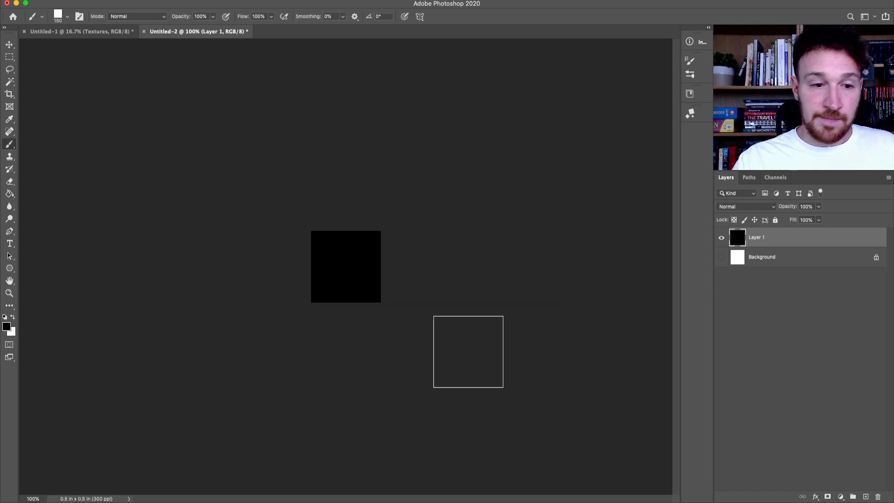
click(86, 33)
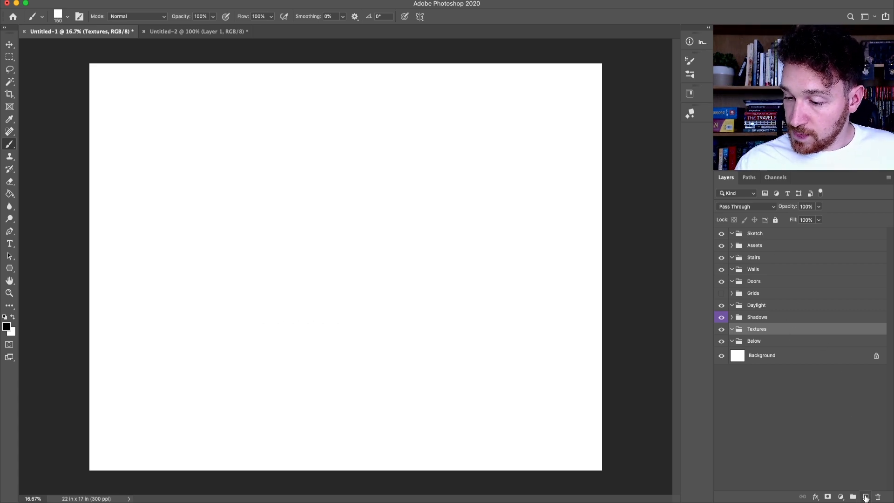
click(867, 497)
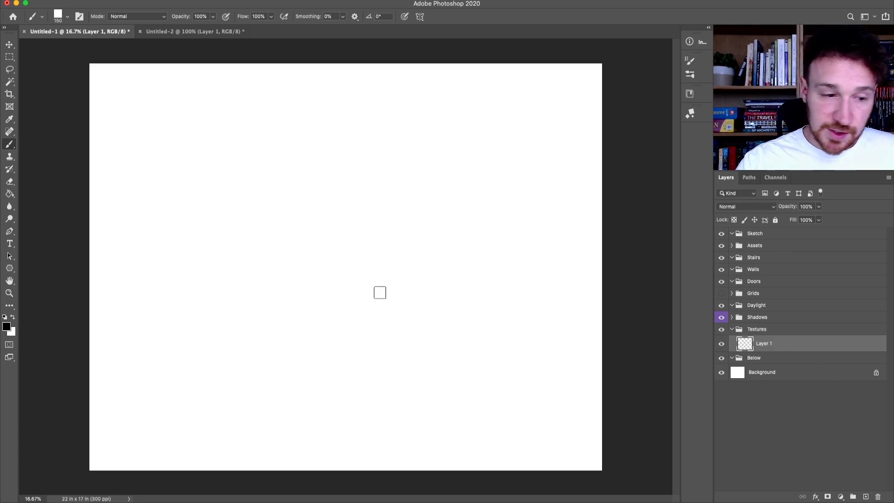
click(68, 17)
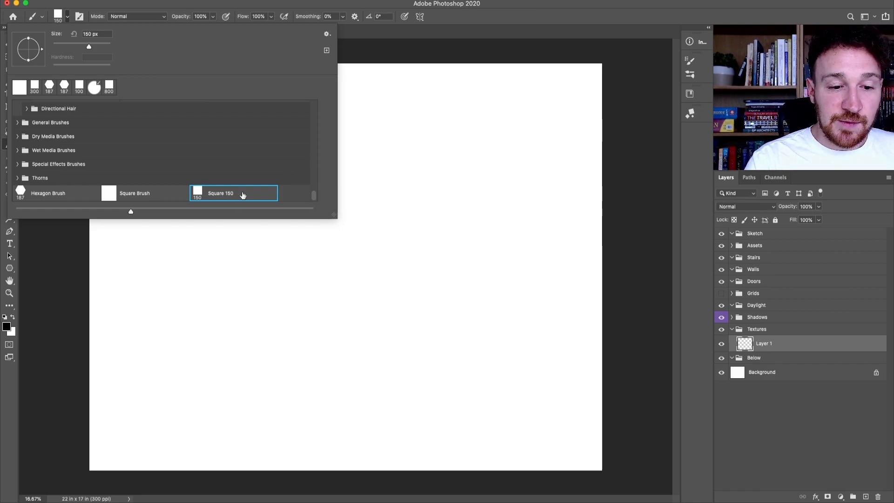
double_click(200, 194)
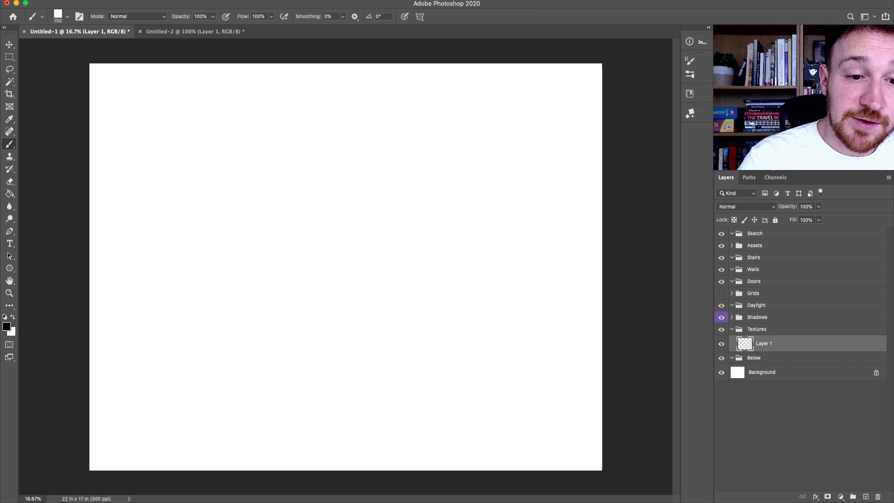
Step: Set the Square 150 brush's tip spacing to 1% in its brush settings
mouse_move(290, 3)
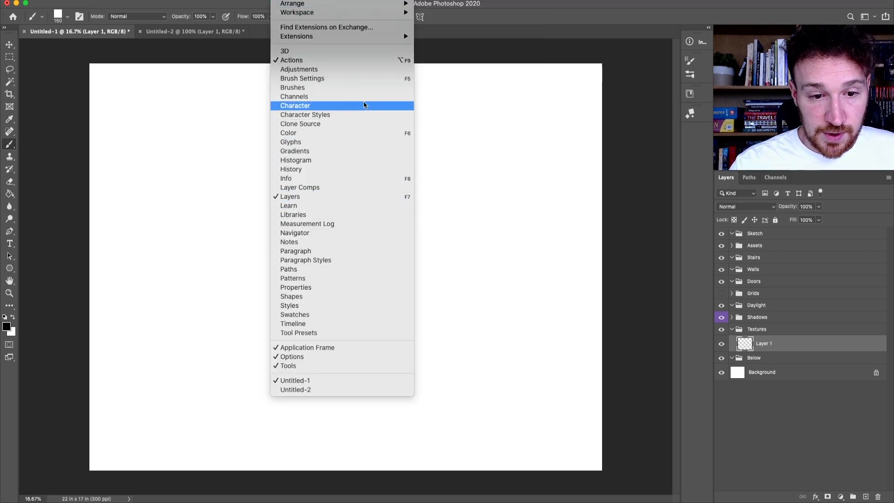
click(353, 81)
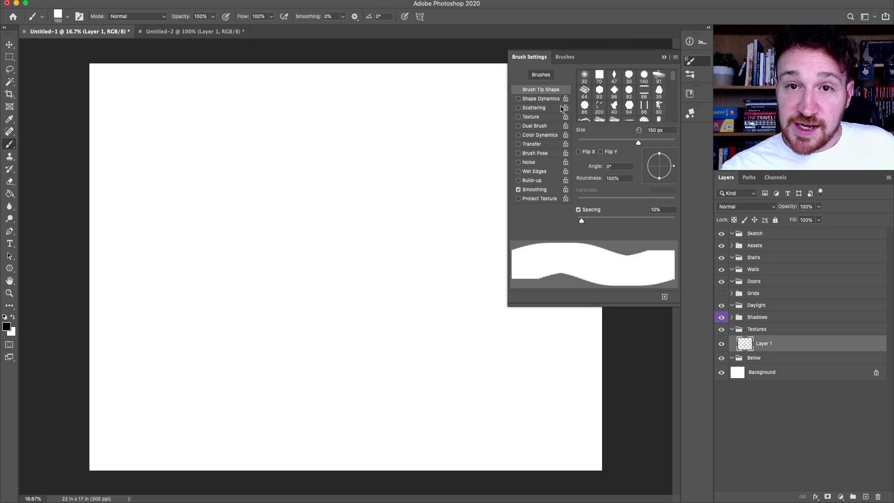
drag(582, 221, 562, 223)
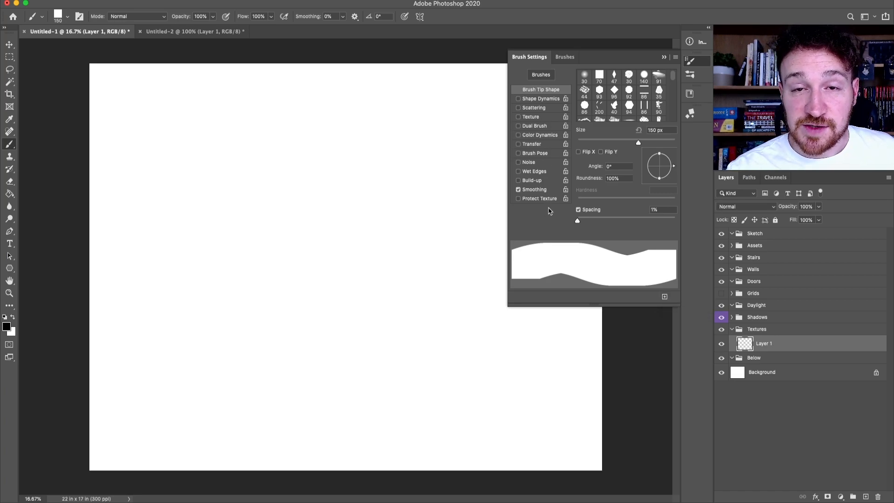
Step: Save the adjusted brush as a new preset named "Square Brush TC" and close the brush settings
click(665, 297)
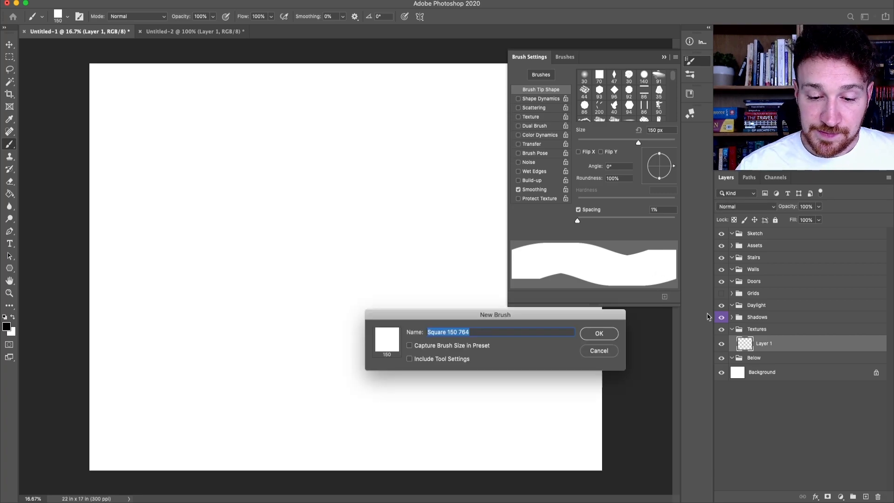
text(S)
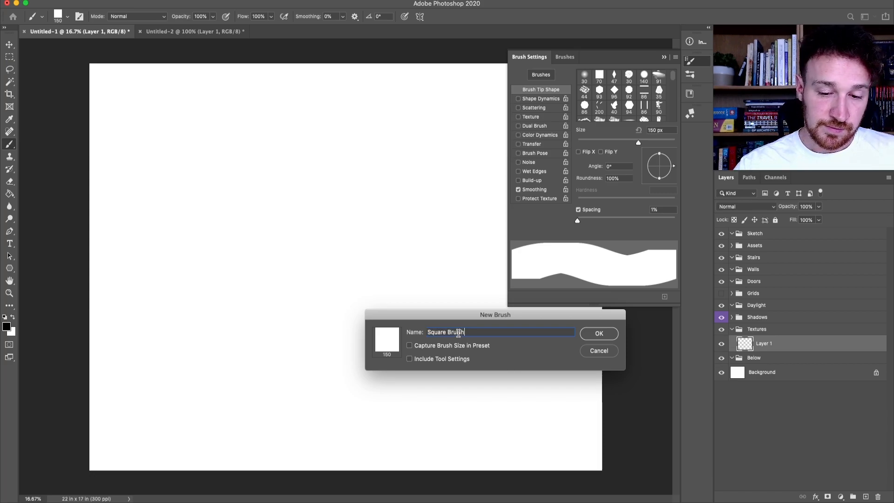
key(BackSpace)
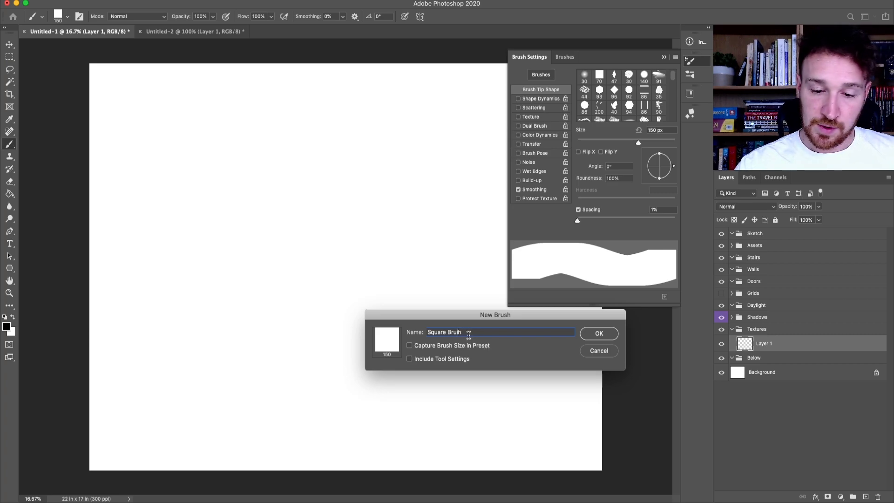
key(BackSpace)
text(sh TC)
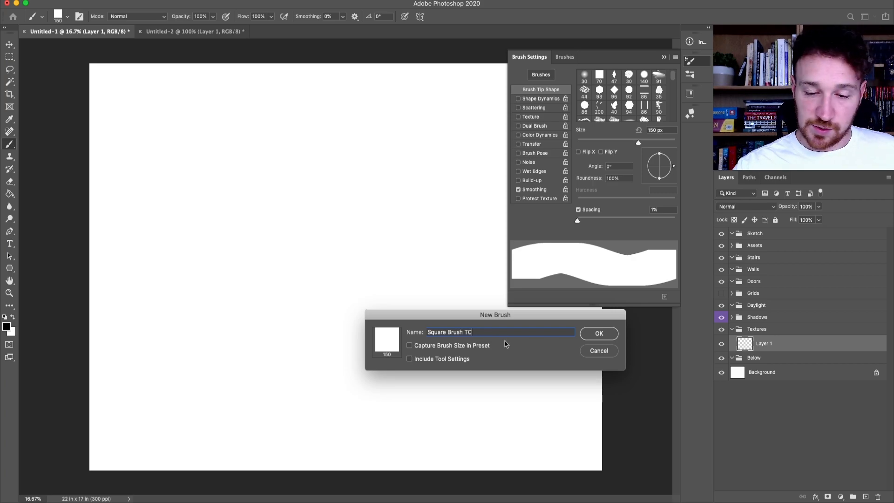
click(600, 334)
click(664, 57)
Step: Check the Square Brush TC preset, paint a vertical black stroke with it, and try a horizontal stroke across it before undoing that one
click(67, 16)
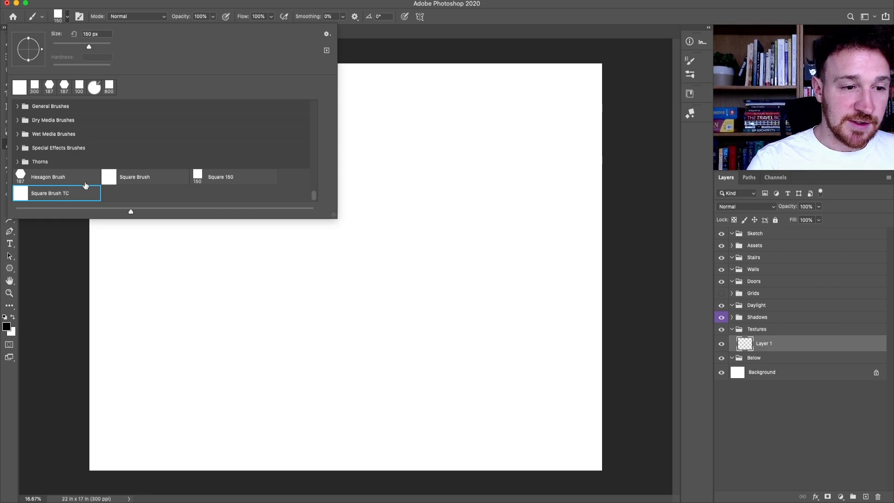
click(67, 17)
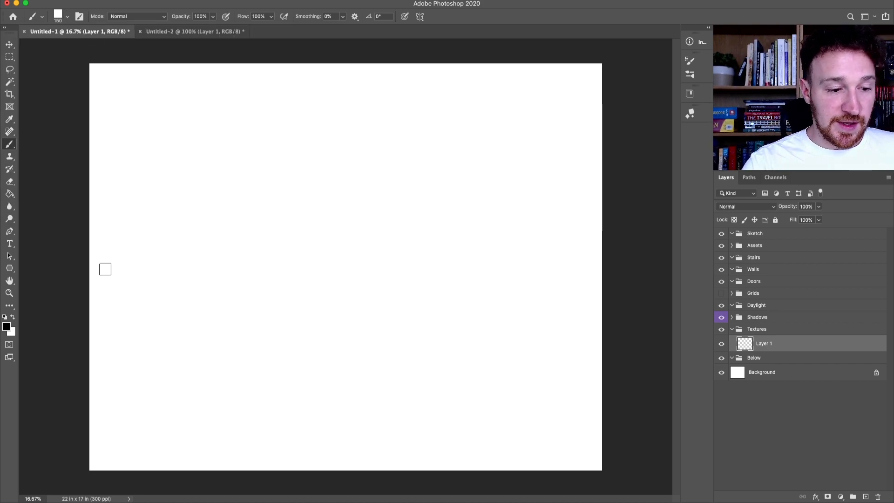
mouse_move(305, 162)
mouse_down()
mouse_move(305, 152)
mouse_move(306, 355)
mouse_up()
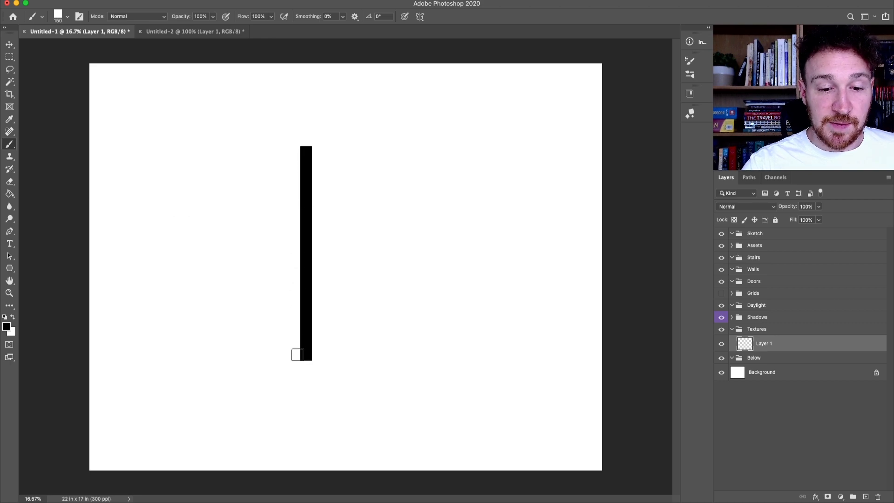
drag(226, 241, 467, 242)
key(super+z)
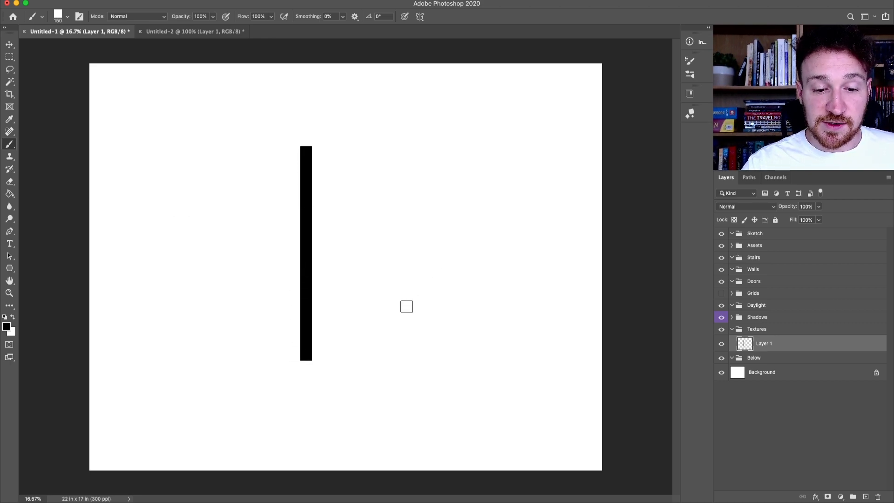
Step: Undo the vertical test stroke and set the square brush's size to 100 px
key(super+z)
key(super+z)
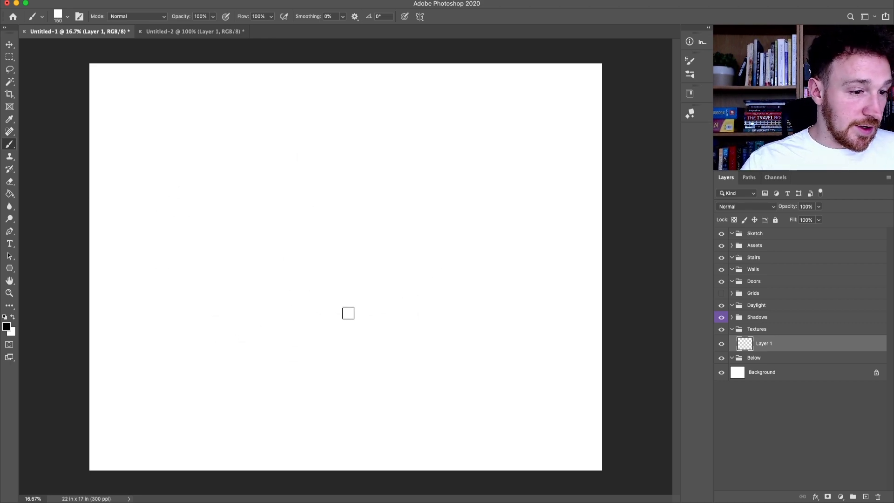
click(67, 17)
mouse_move(86, 49)
mouse_down()
mouse_move(67, 51)
mouse_move(69, 22)
mouse_up()
click(68, 20)
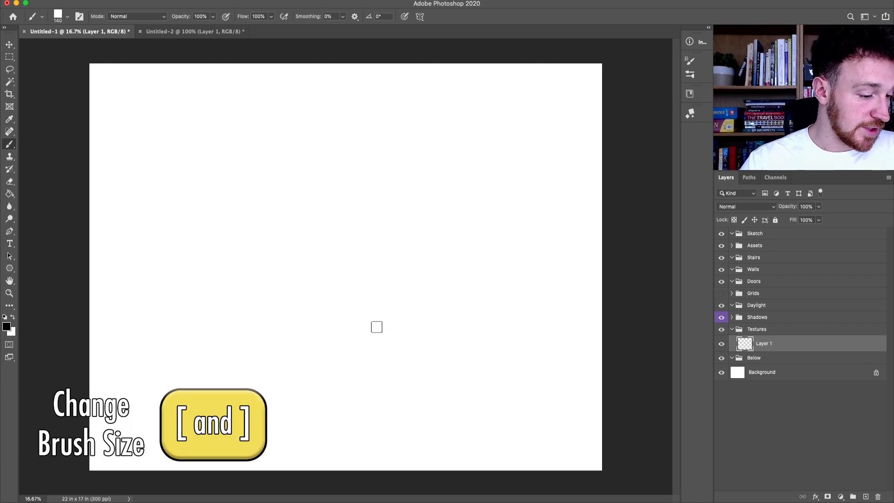
key(bracketleft)
key(bracketleft)
key(bracketright)
key(bracketright)
key(bracketright)
key(bracketleft)
key(bracketleft)
key(bracketleft)
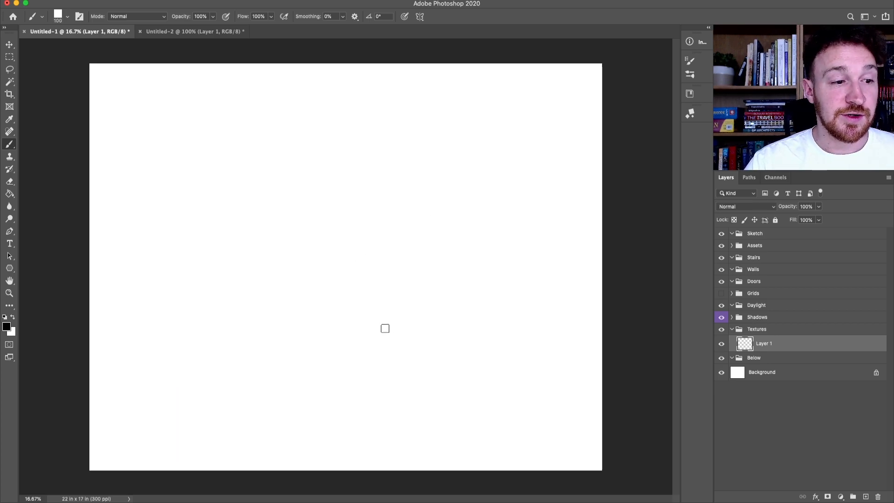
Step: With the grid shown, paint a vertical wall line, a horizontal line branching from it and a closed rectangle below, and hide the grid
key(super+apostrophe)
drag(183, 135, 182, 354)
mouse_move(185, 250)
mouse_down()
mouse_move(486, 255)
mouse_move(188, 257)
mouse_up()
key(super+z)
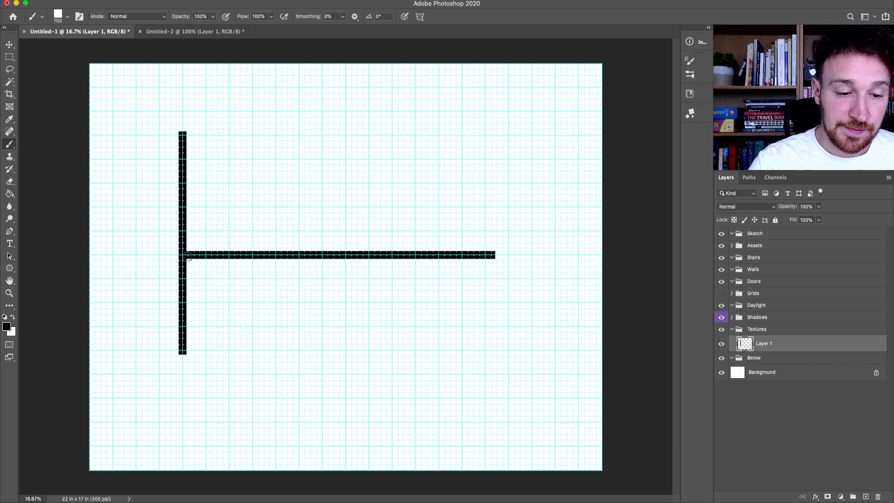
mouse_move(486, 255)
mouse_down()
mouse_move(486, 374)
mouse_move(182, 374)
mouse_move(183, 354)
mouse_up()
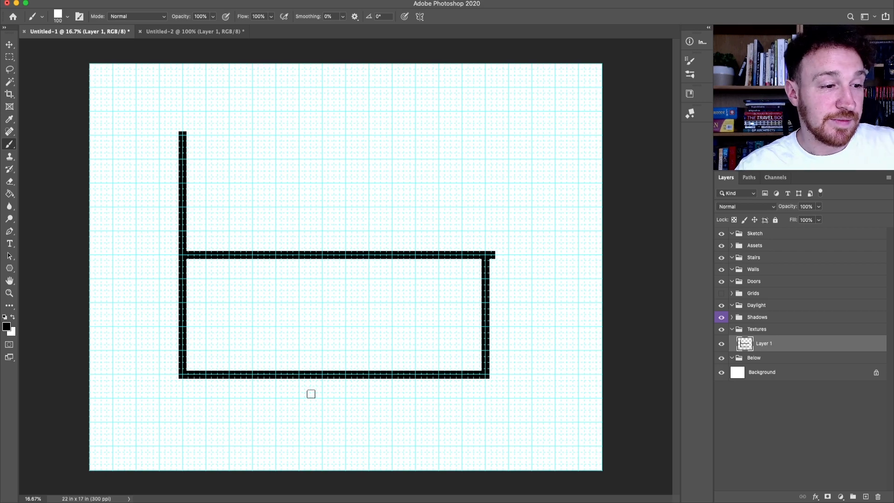
key(super+apostrophe)
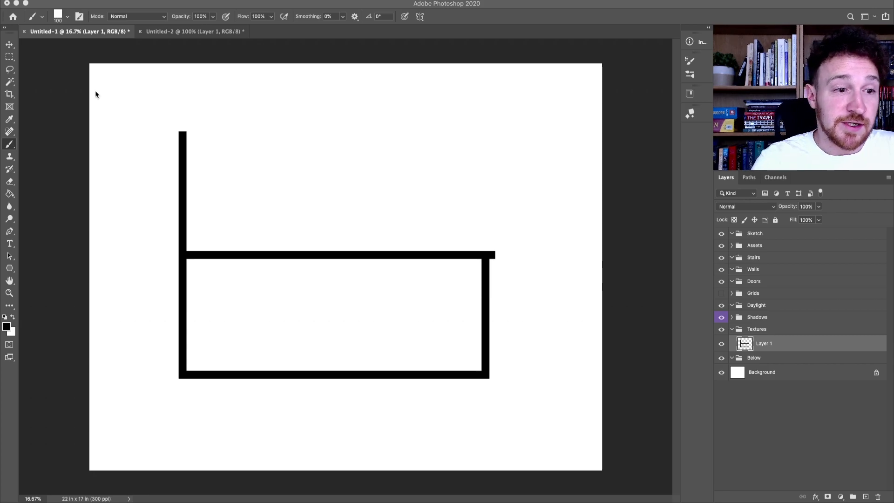
Step: Create a new 1 × 1 inch document at 300 pixels/inch
click(74, 0)
click(80, 6)
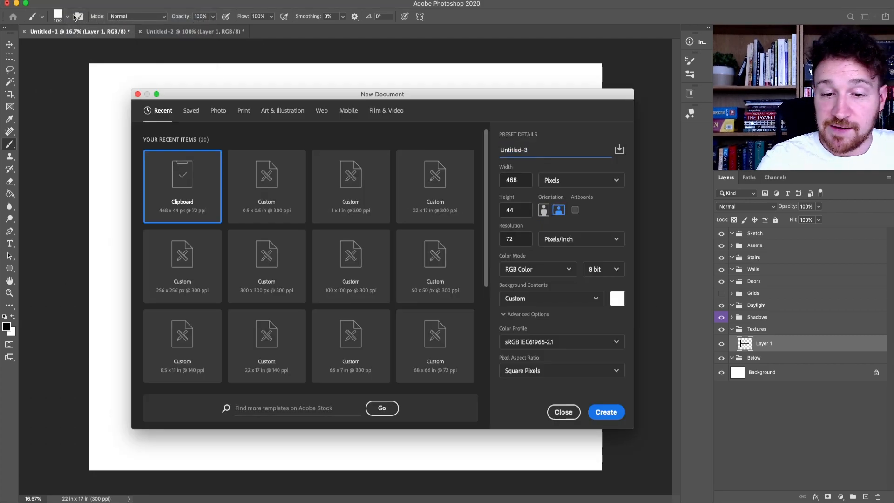
click(522, 239)
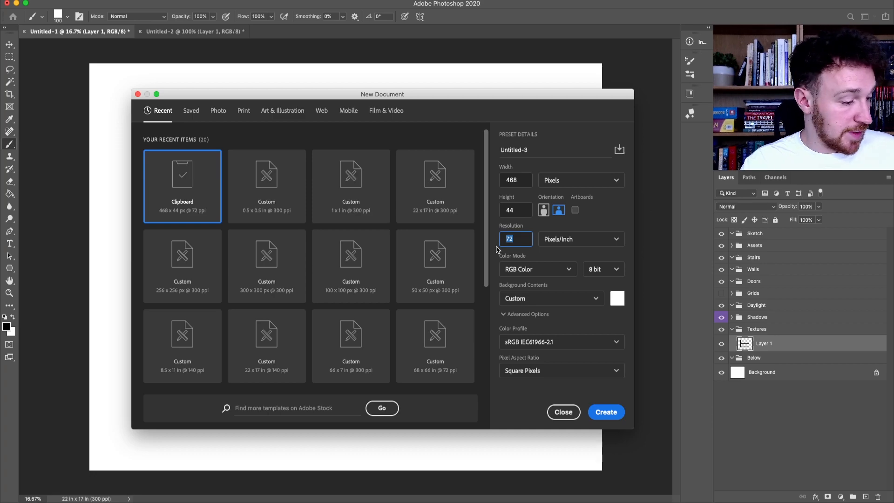
text(300)
click(513, 180)
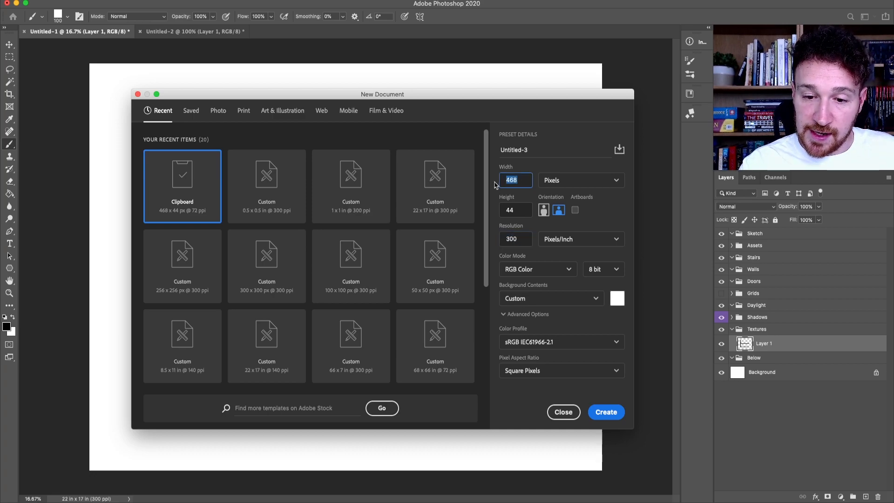
text(300)
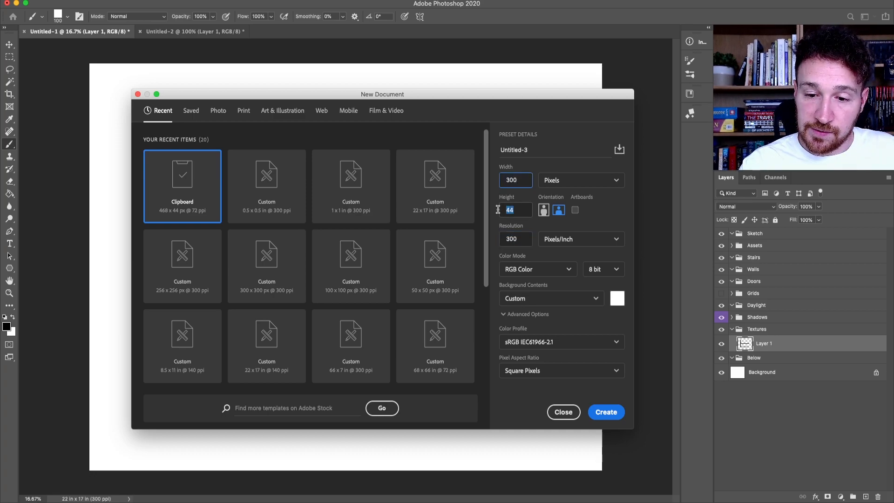
click(503, 212)
text(300)
click(577, 180)
click(556, 216)
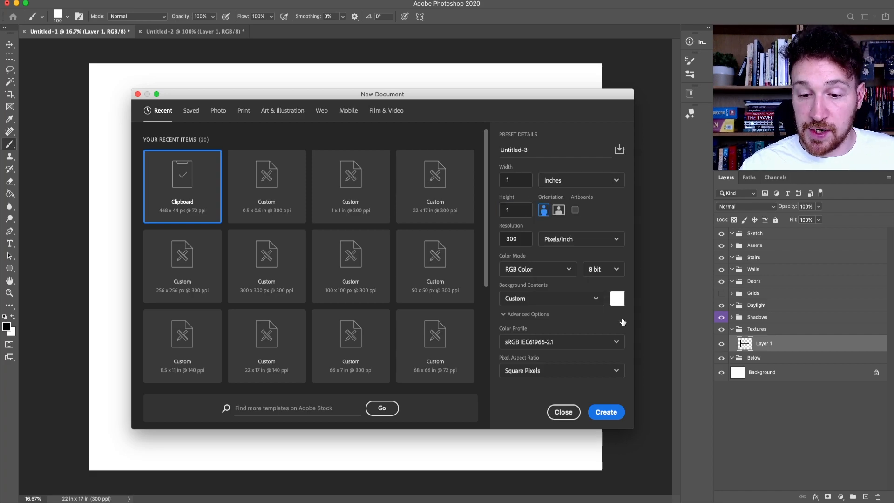
click(607, 411)
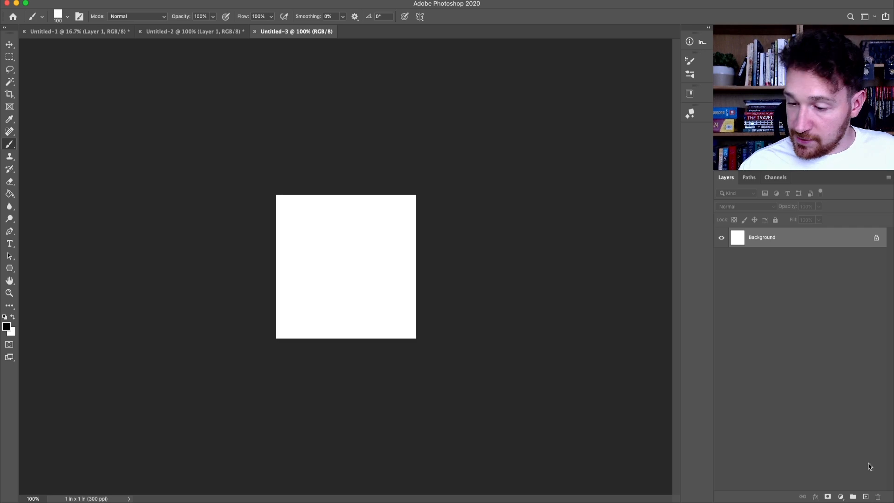
Step: On a new layer with the Background hidden, draw a six-sided polygon about 213 px wide from the canvas centre
click(866, 496)
click(721, 257)
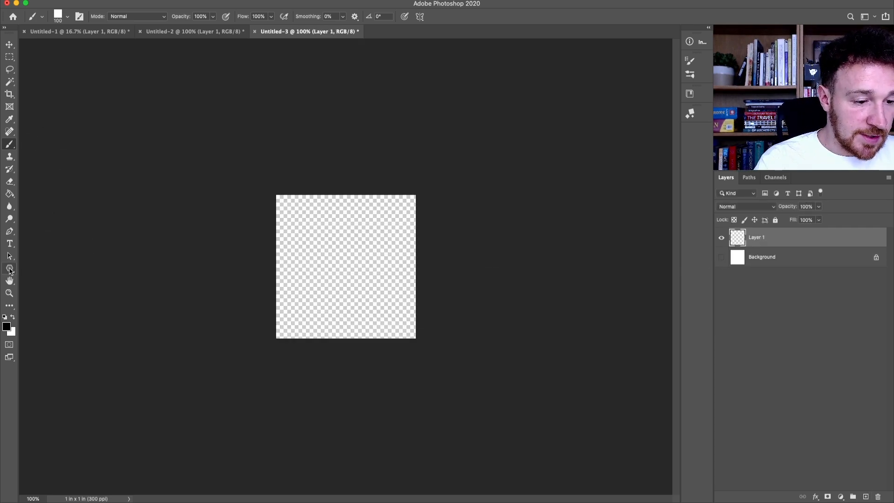
click(10, 269)
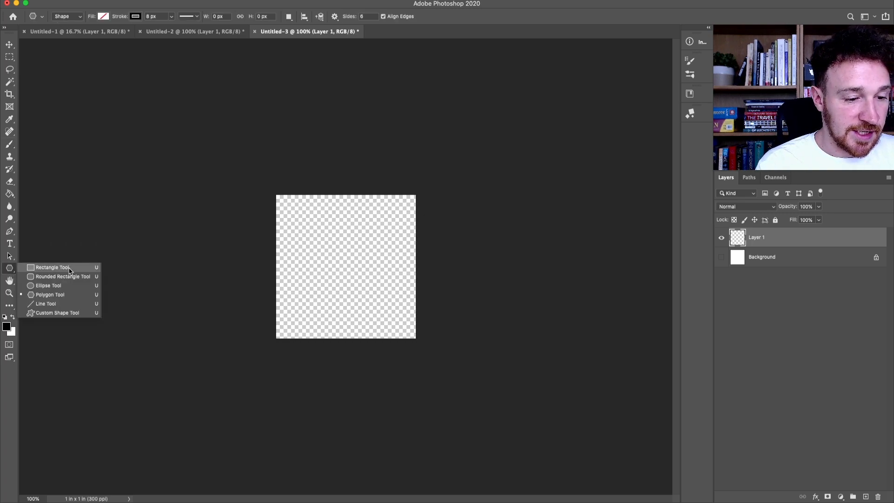
click(65, 298)
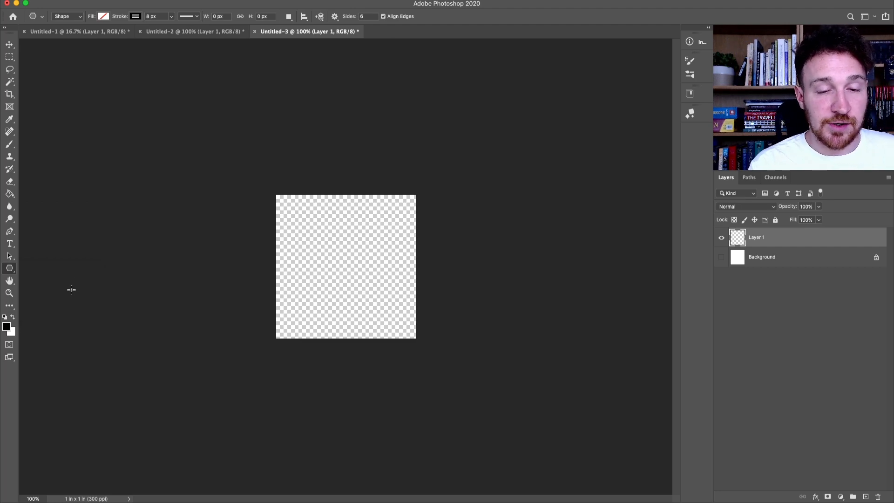
double_click(366, 17)
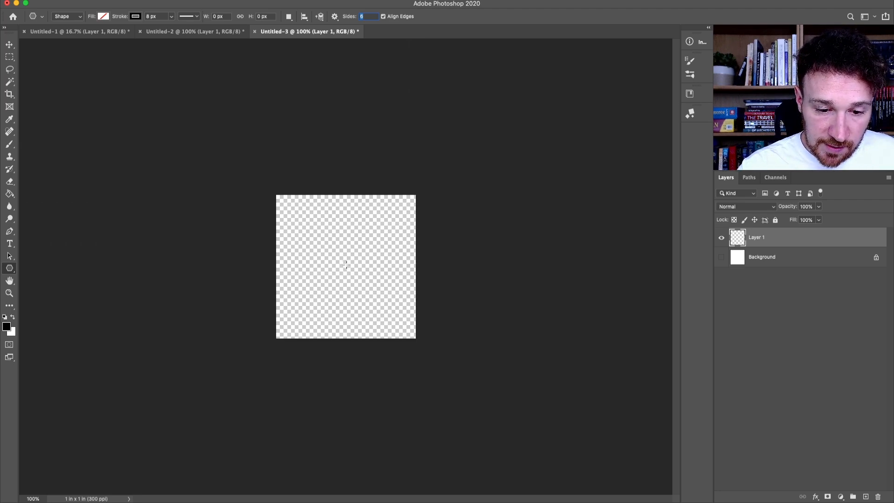
drag(346, 264, 384, 311)
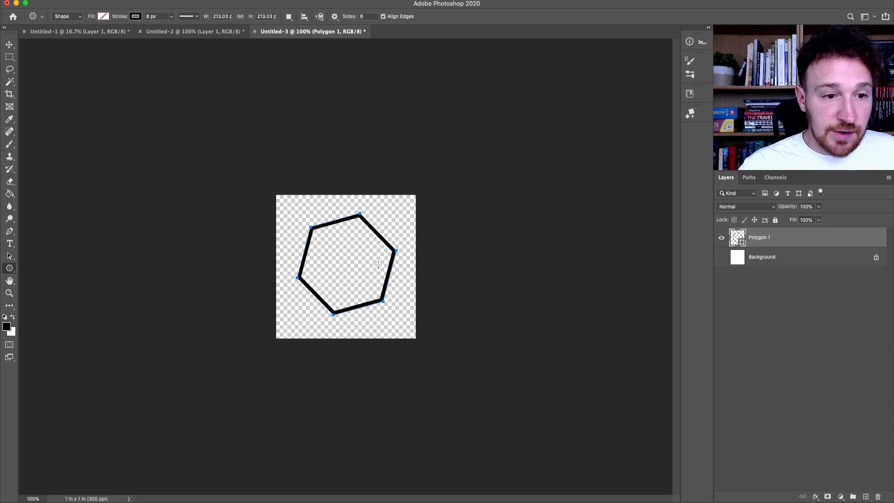
Step: Remove the hexagon's stroke and fill the shape with black
click(134, 17)
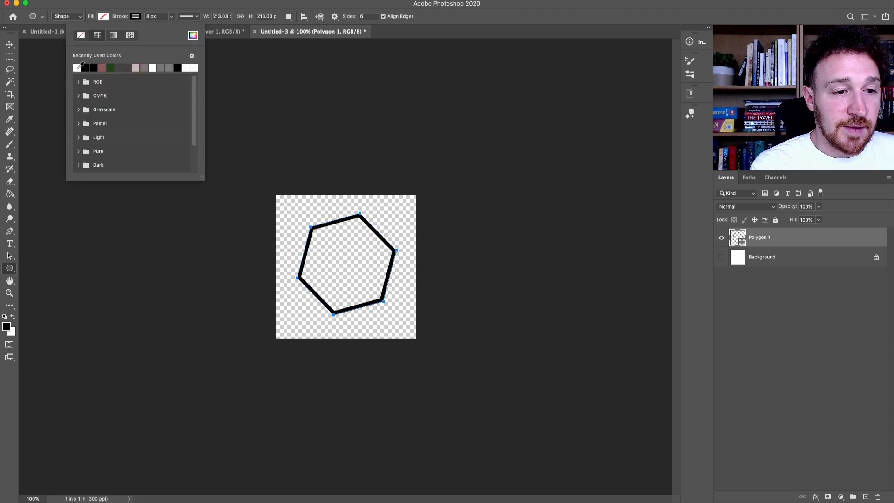
click(81, 35)
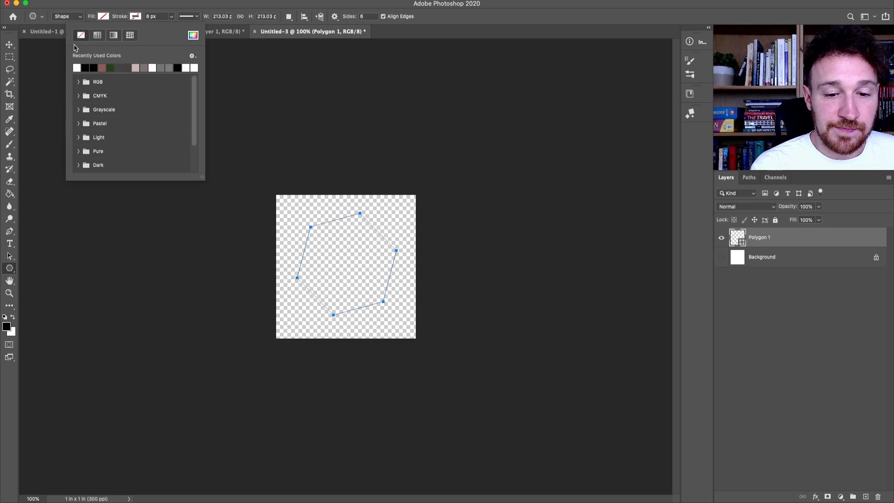
click(102, 16)
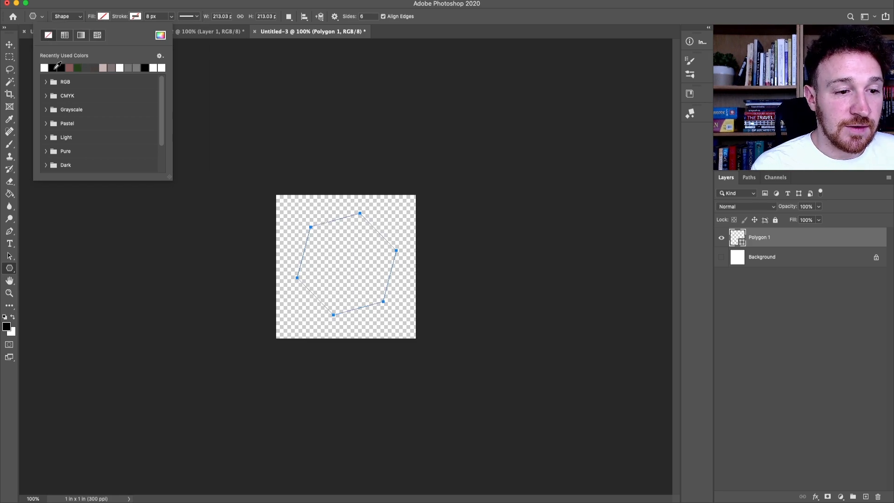
click(61, 68)
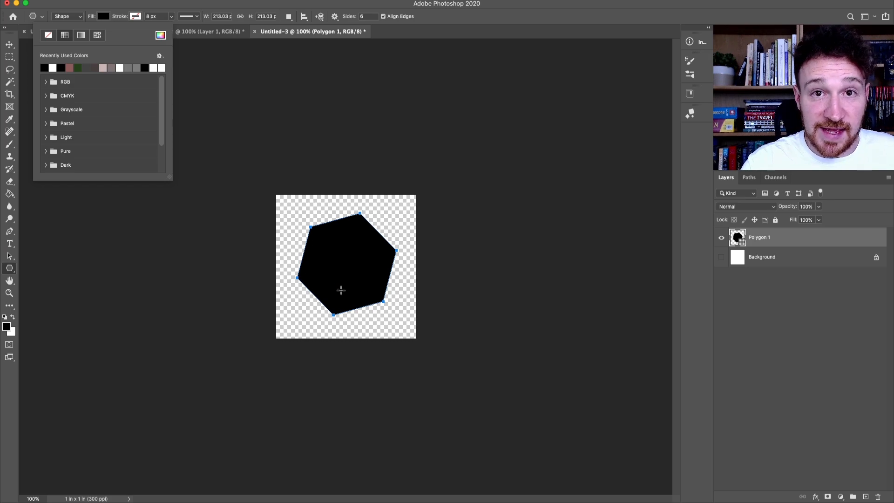
Step: Rotate the hexagon with Free Transform so its upper and lower edges run horizontally
click(9, 45)
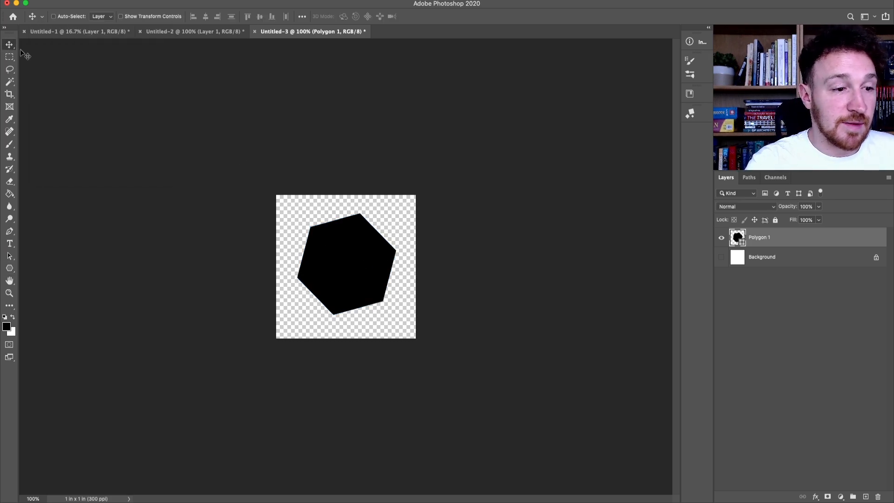
key(super+t)
drag(416, 202, 427, 224)
key(Escape)
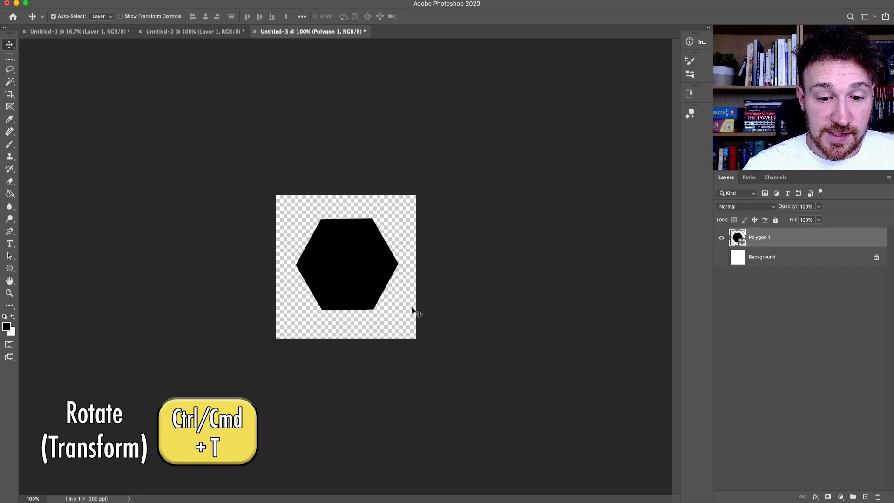
key(ctrl+t)
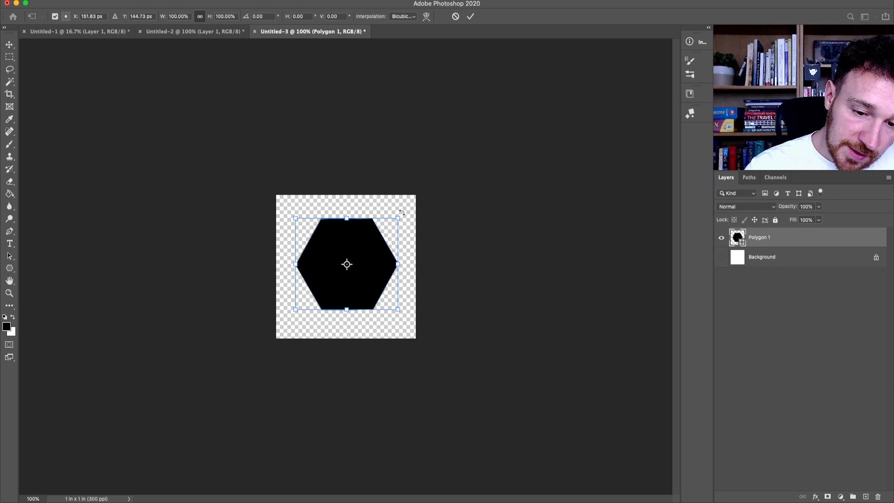
drag(401, 212, 425, 221)
key(Escape)
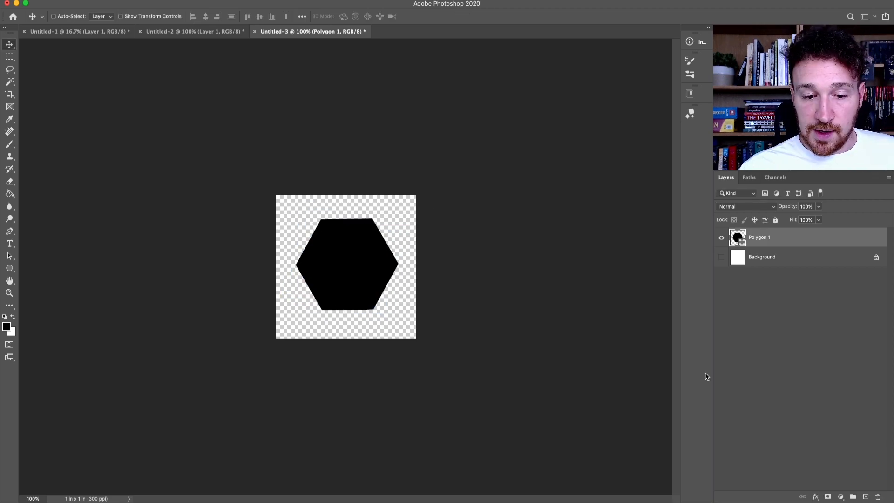
Step: Define the black hexagon as a brush preset named "Hexagon 01"
click(96, 0)
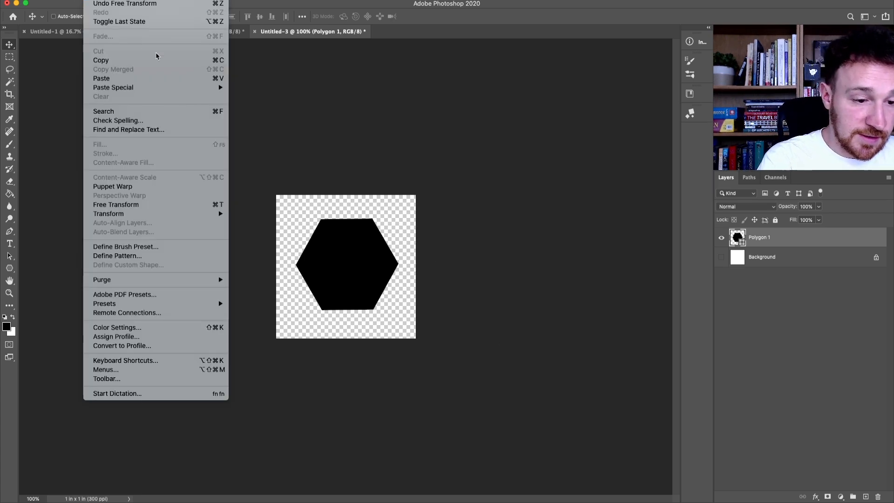
click(161, 247)
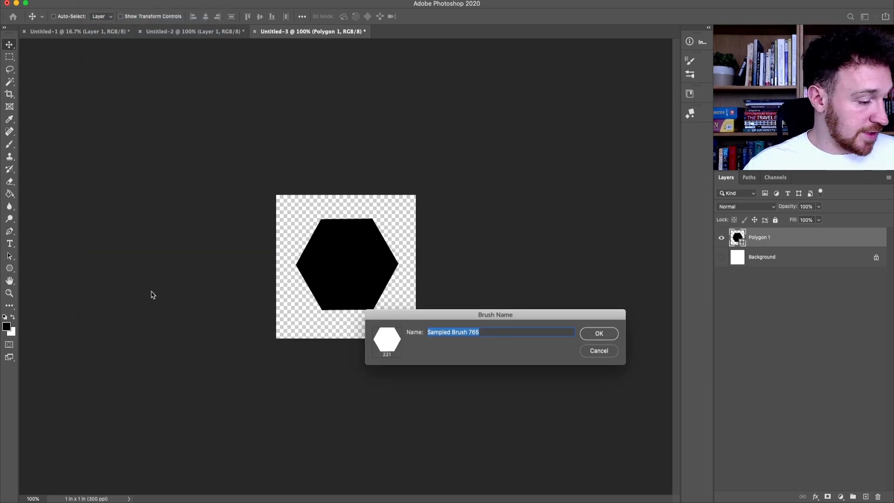
text(Hea)
key(BackSpace)
text(xago)
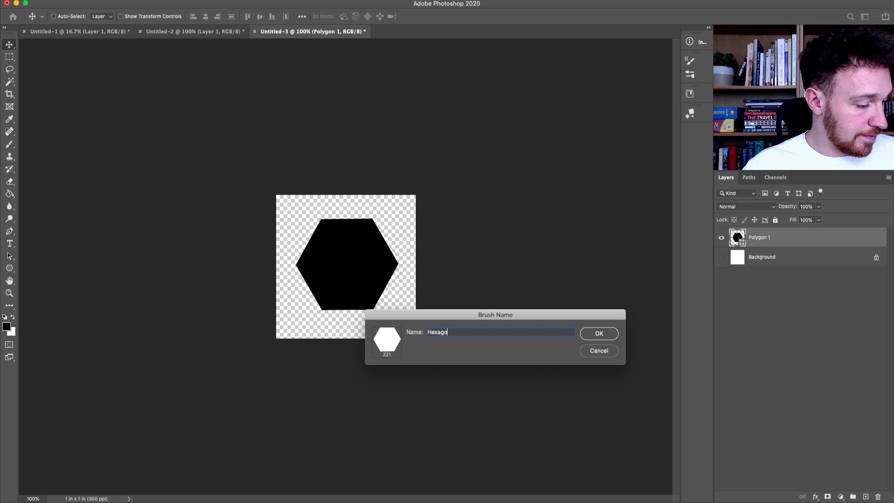
text(n1)
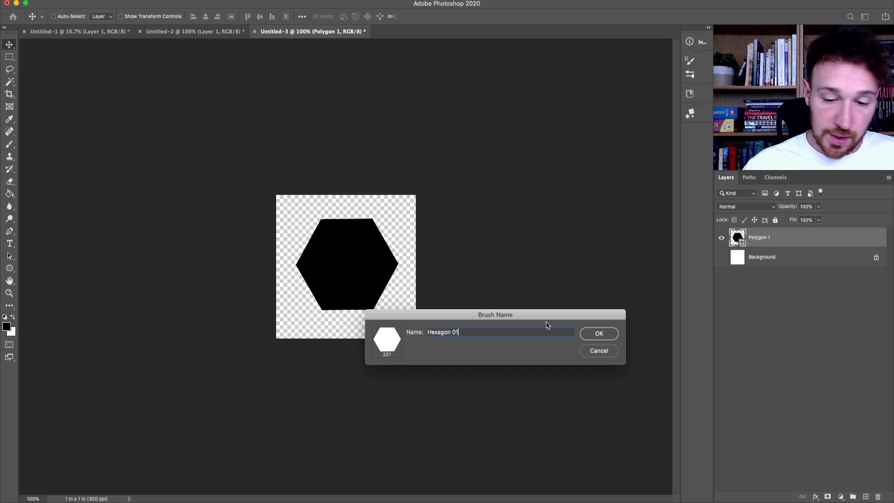
click(599, 333)
Step: Return to Untitled-1 with the Brush tool and set the Hexagon 01 brush's tip spacing to 1%
key(b)
click(98, 31)
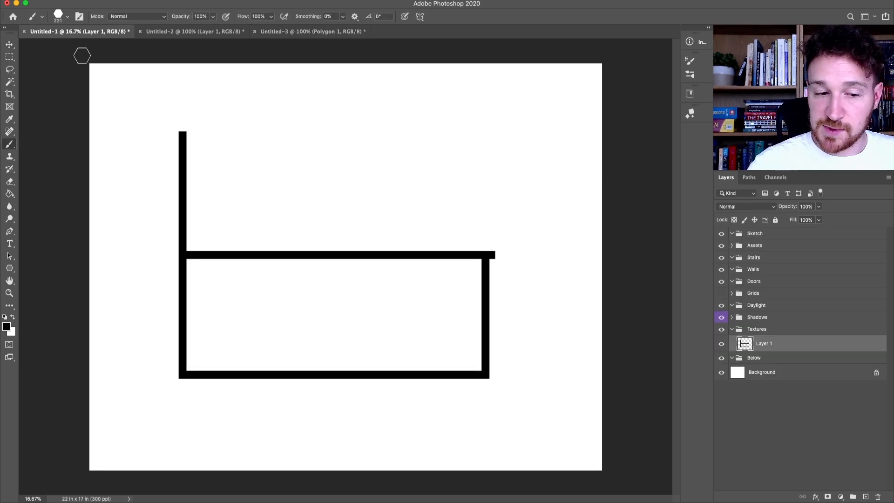
click(68, 16)
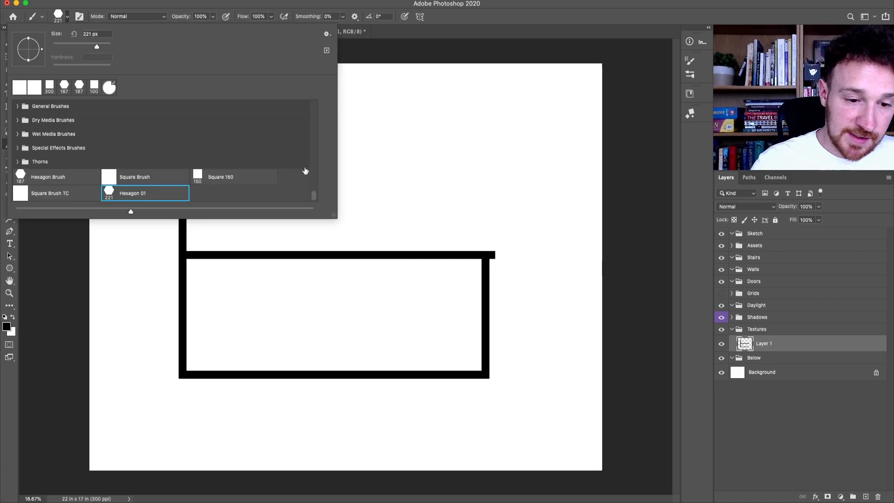
click(68, 16)
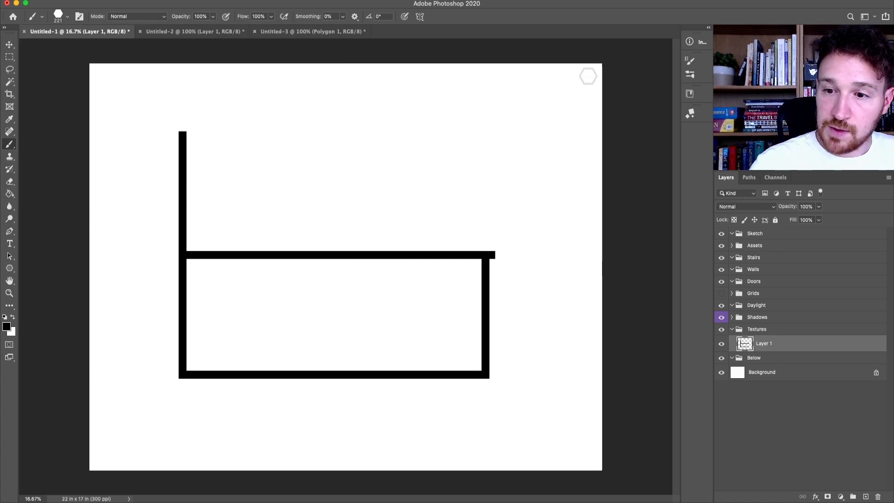
click(690, 61)
drag(581, 221, 578, 220)
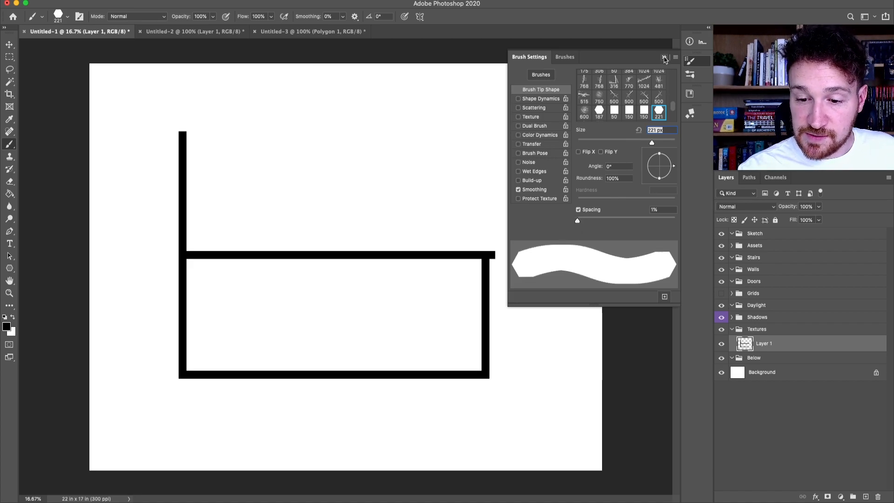
Step: Save the adjusted hexagon brush as a new preset named "Hexagon TC"
click(664, 297)
drag(450, 331, 497, 332)
key(BackSpace)
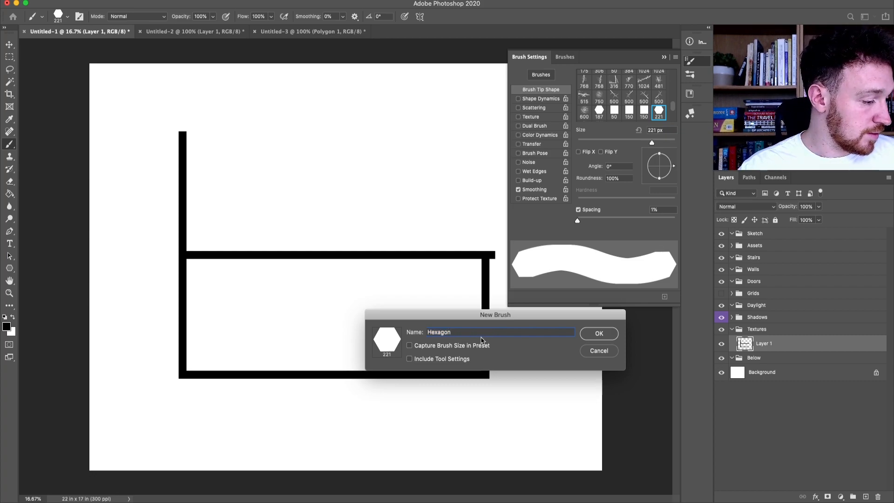
text(TC)
click(599, 333)
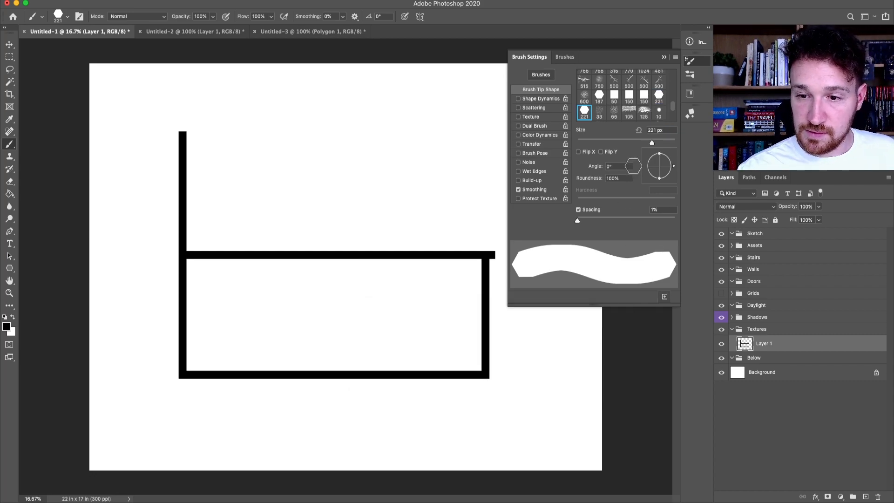
Step: Show the grid and stamp three black hexagons in a row inside the drawn rectangle with the Hexagon TC brush
click(66, 16)
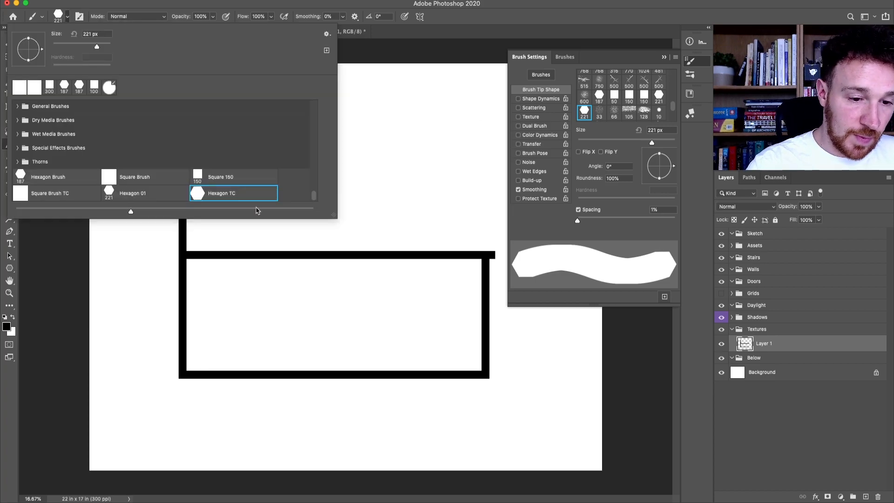
click(663, 58)
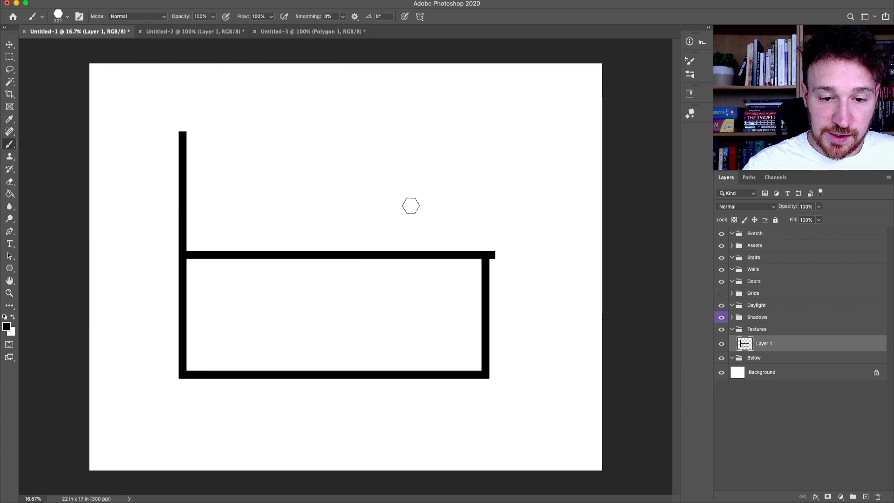
key(super+apostrophe)
click(229, 304)
click(322, 303)
click(392, 304)
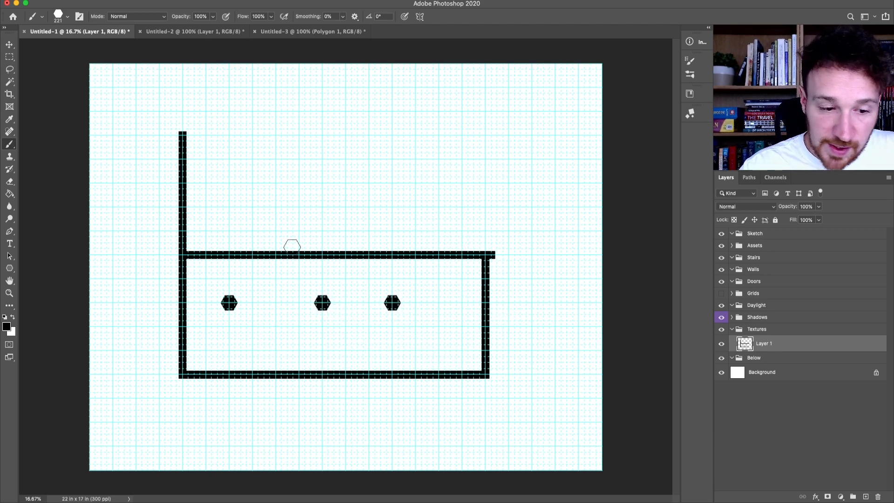
Step: Reduce the hexagon brush to 150 px and paint over the existing wall lines, starting at the upper end of the vertical wall
key(bracketleft)
key(bracketleft)
click(182, 134)
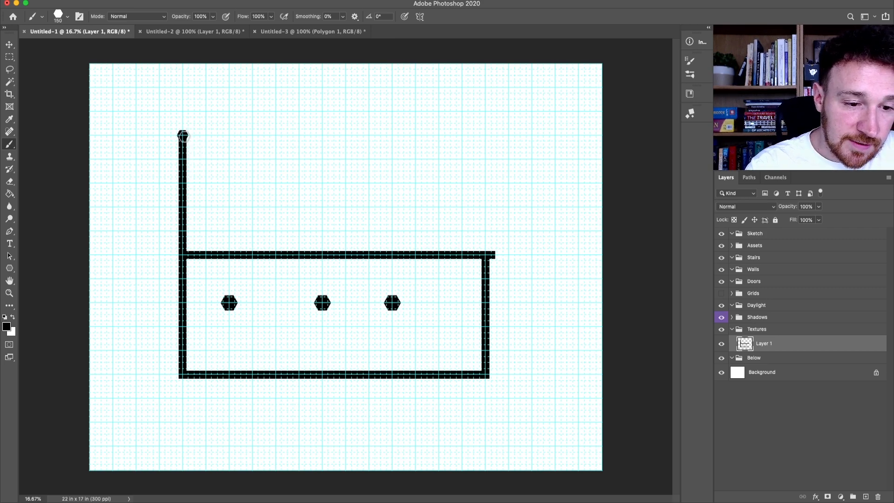
mouse_move(182, 135)
mouse_down()
mouse_move(182, 373)
mouse_move(475, 374)
mouse_up()
drag(186, 372, 494, 375)
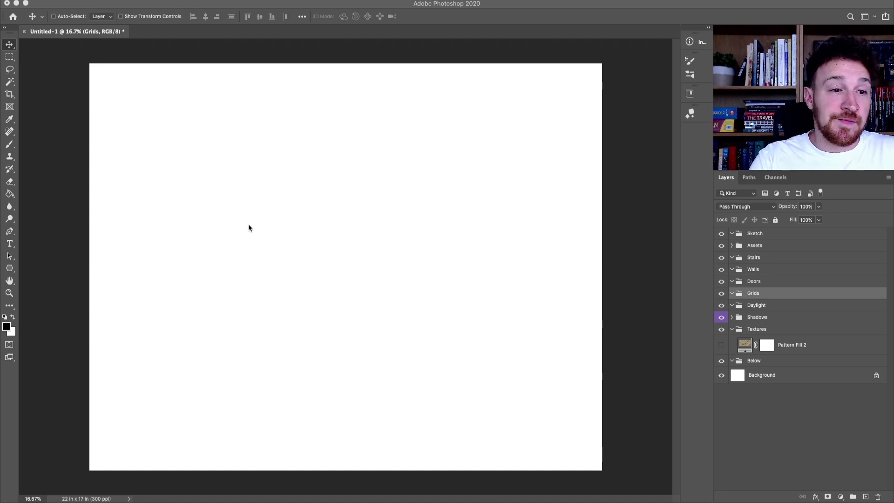
Step: Create a new document measuring 1 × 1 inch at a resolution of 300 pixels/inch
click(74, 4)
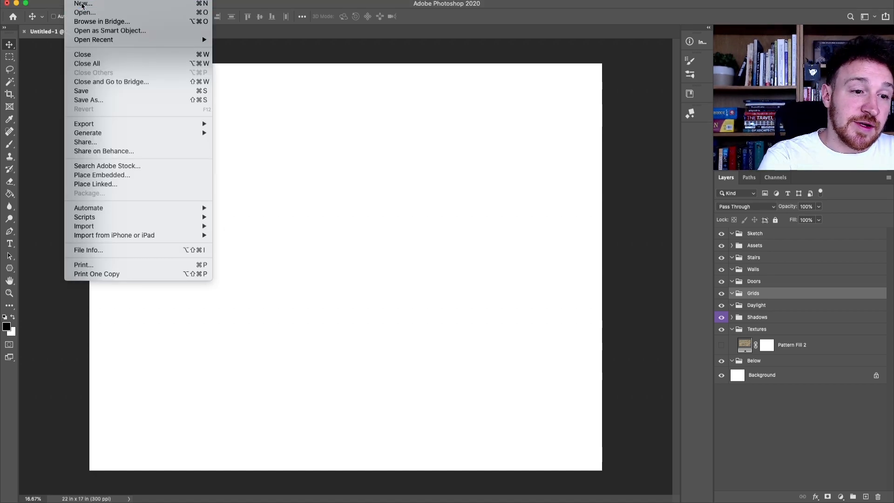
click(83, 4)
drag(518, 239, 499, 240)
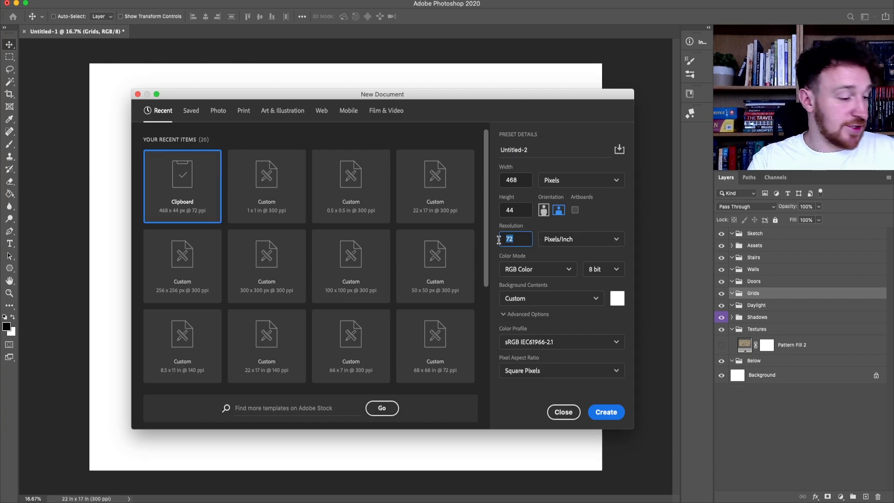
text(300)
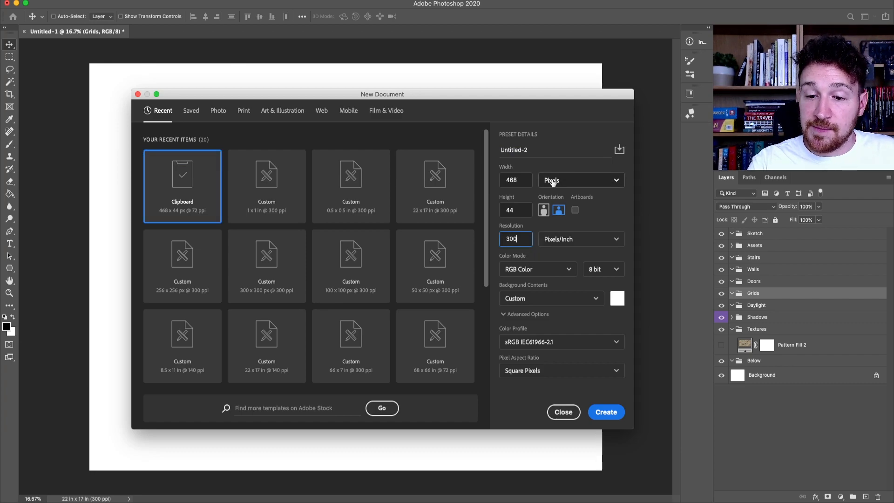
drag(525, 180, 499, 179)
text(300)
key(Tab)
text(300)
click(568, 184)
click(553, 216)
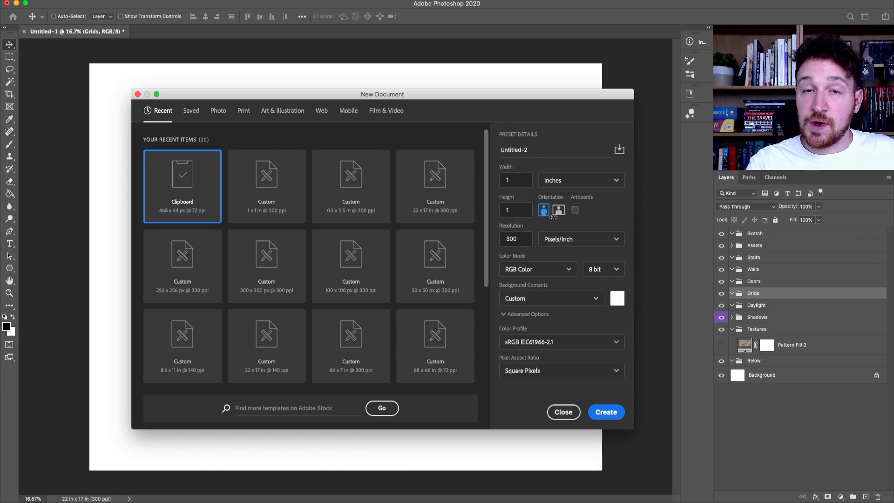
click(606, 412)
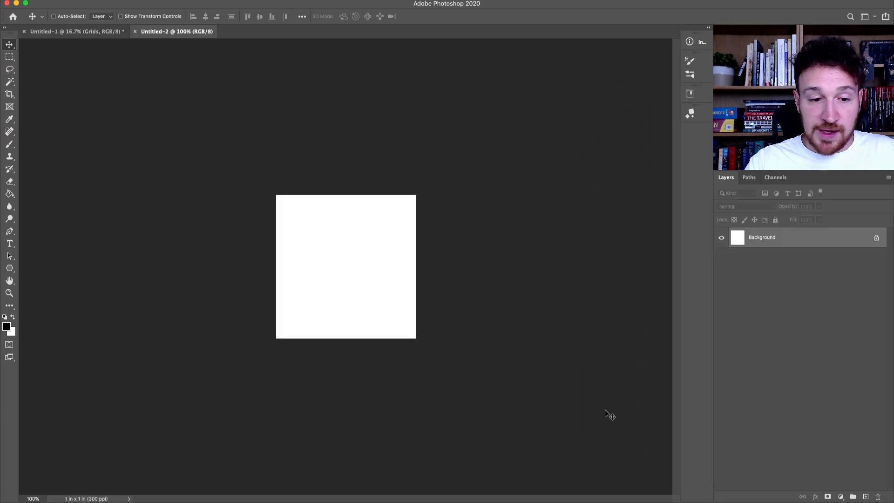
Step: Add a new layer with the Background hidden, and activate the Brush tool
click(866, 497)
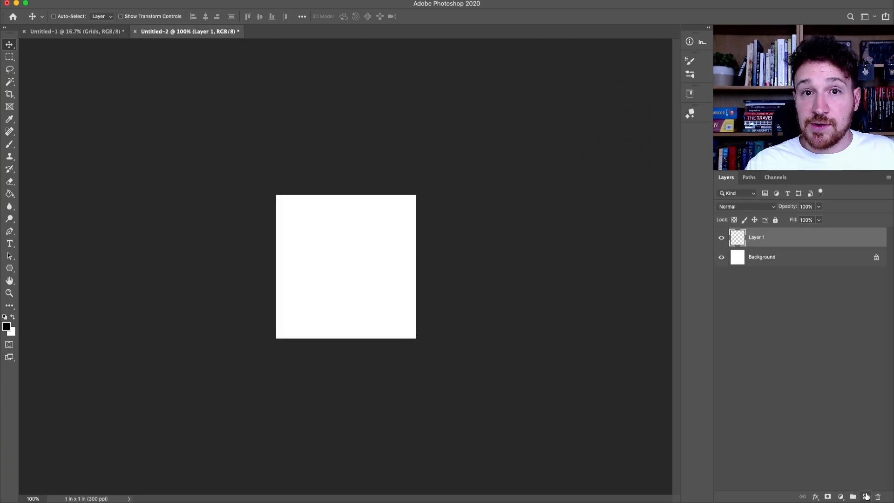
click(722, 257)
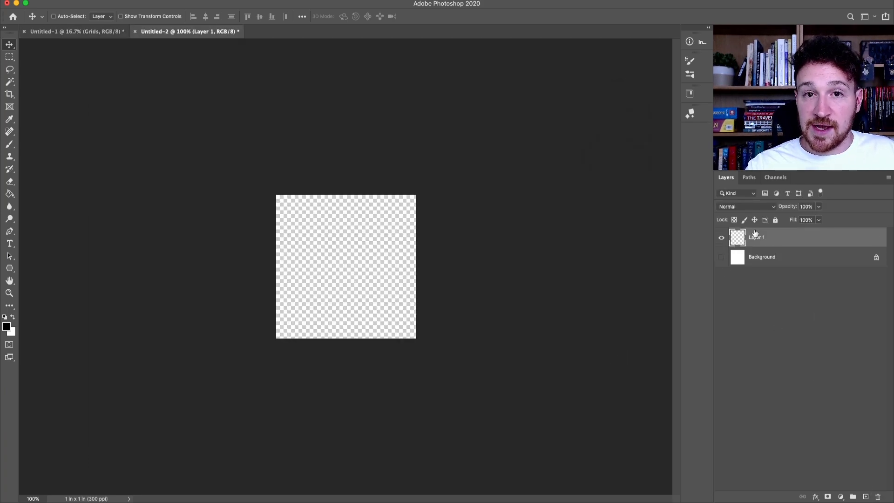
click(9, 144)
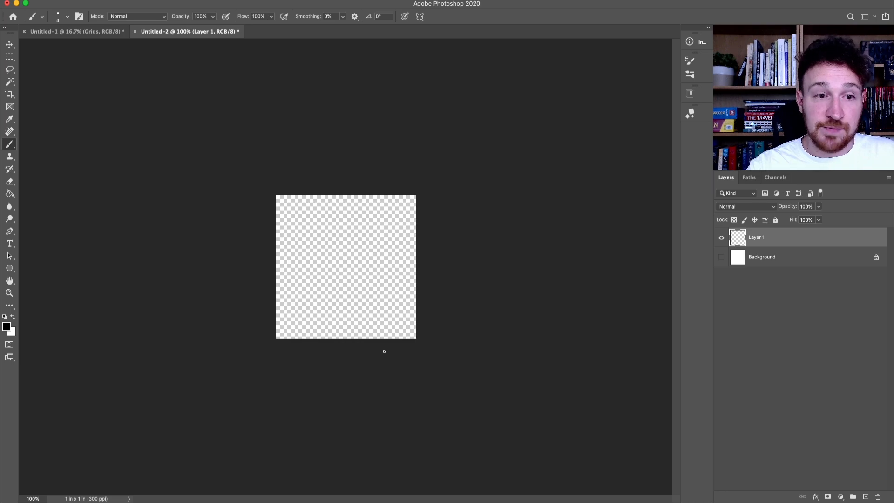
click(67, 16)
click(68, 17)
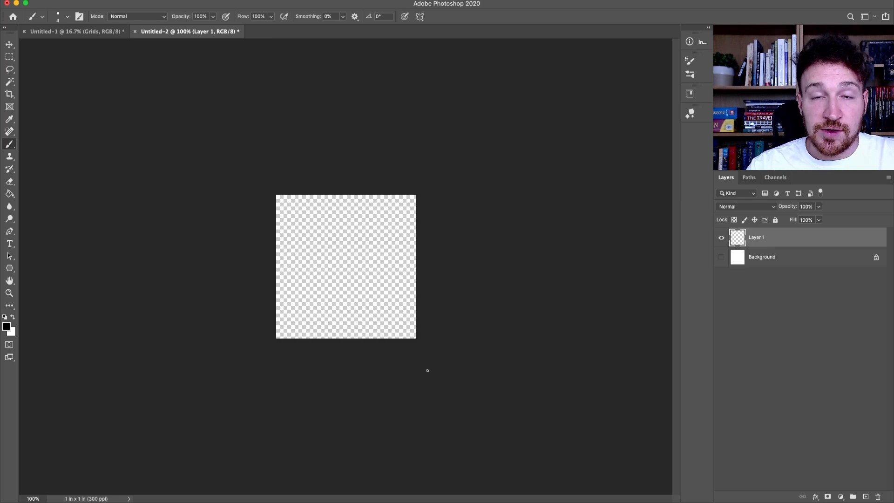
Step: With the grid shown, paint straight black lines along the lower and right edges of the canvas using the size 4 brush
key(super+apostrophe)
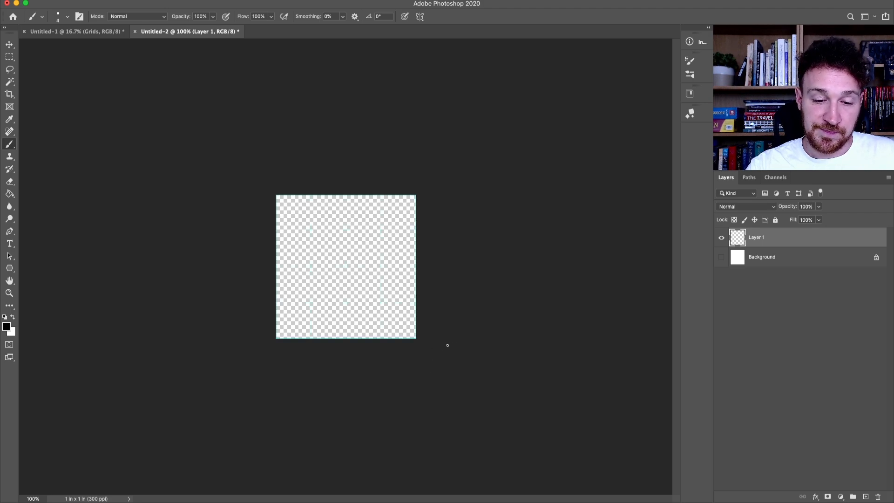
click(722, 258)
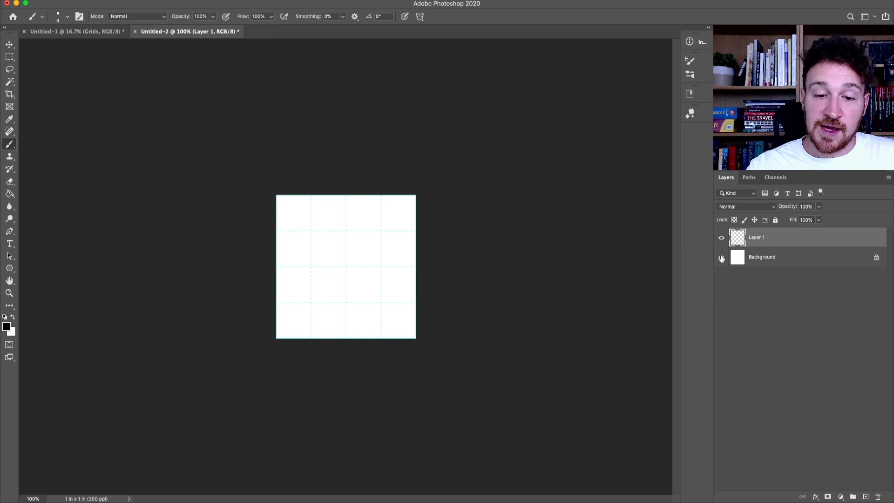
click(722, 258)
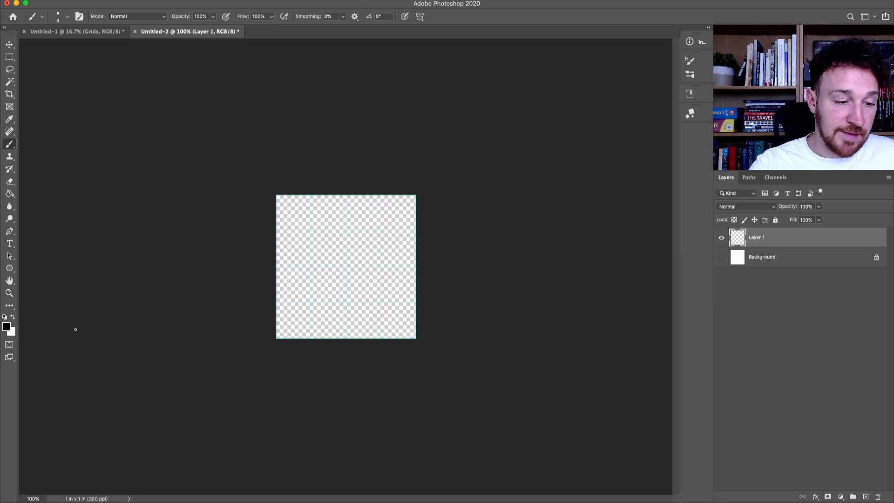
click(6, 327)
click(244, 136)
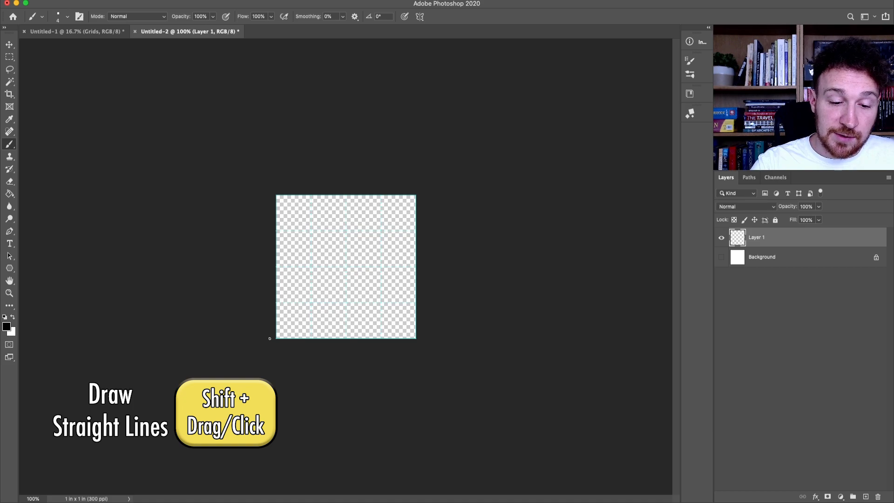
drag(277, 339, 443, 343)
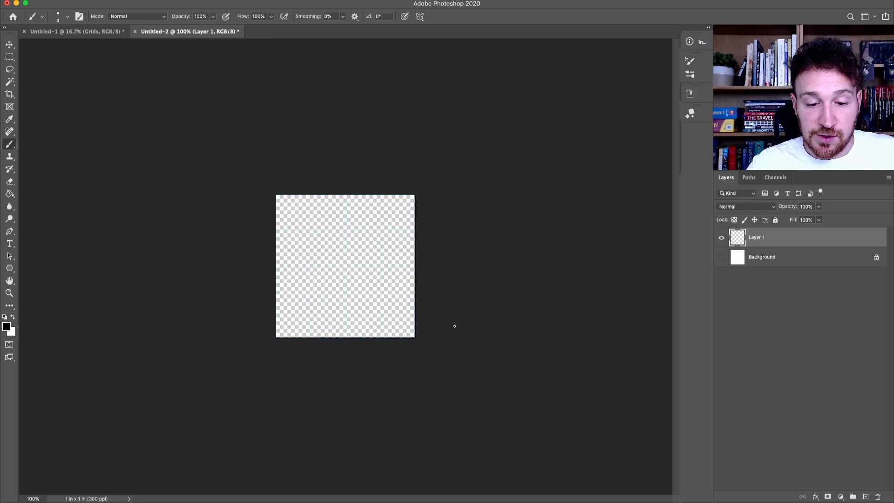
key(super+equal)
key(super+equal)
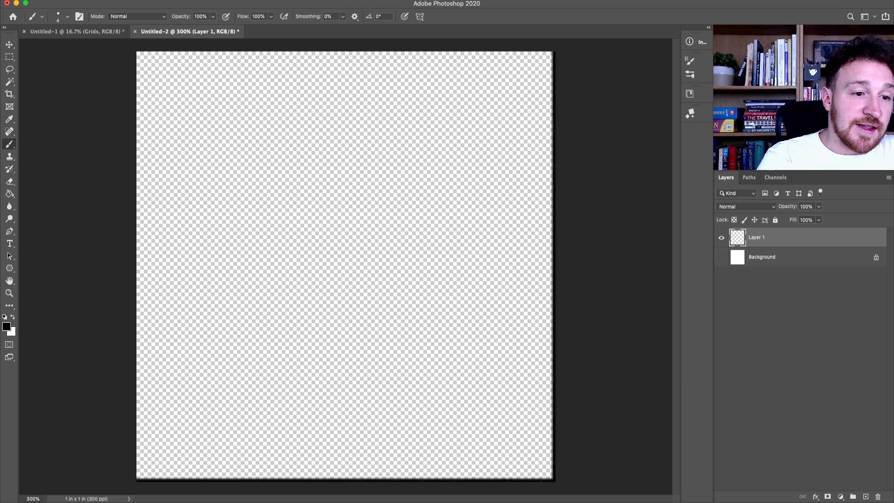
Step: Define the edge-lined square as a pattern named "TC Grid"
click(96, 0)
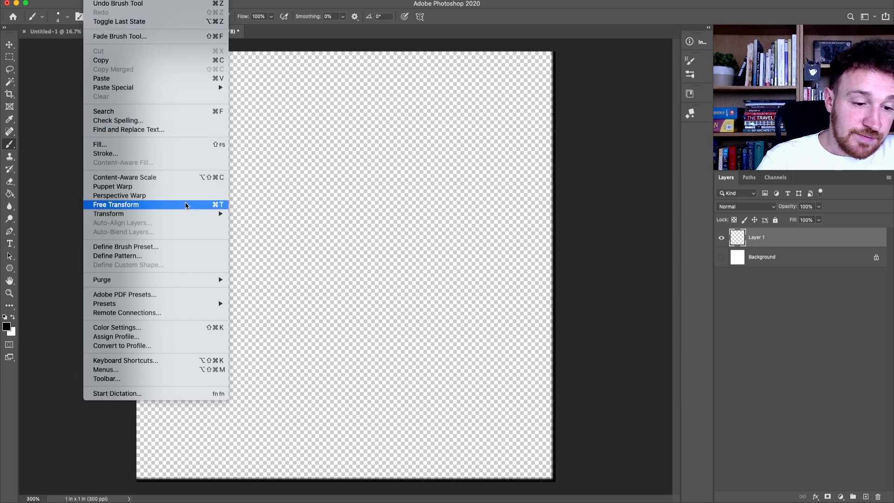
click(164, 258)
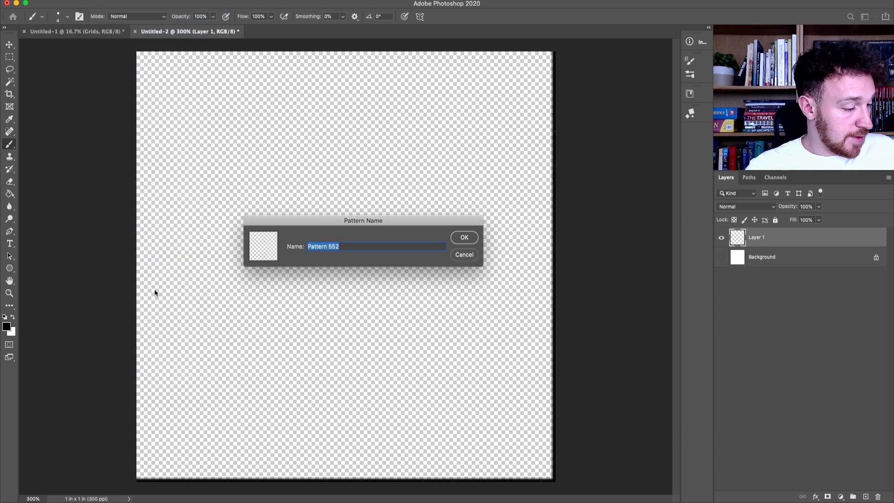
text(TC Grid)
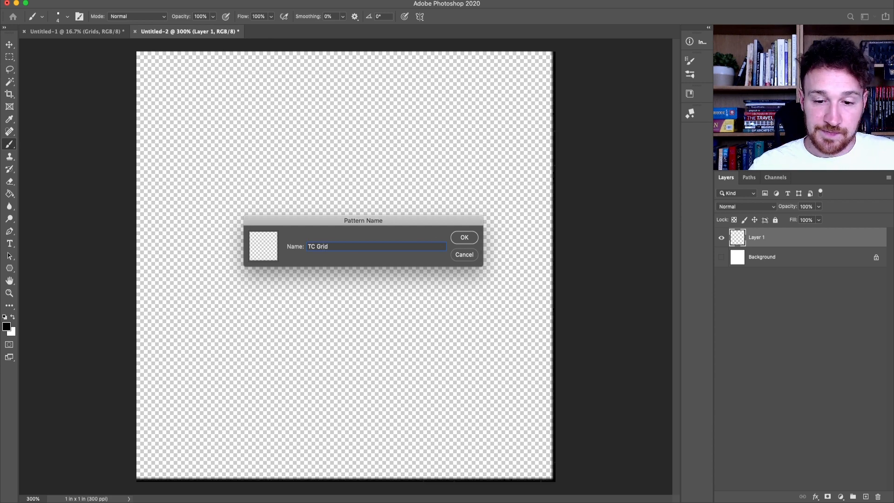
click(464, 237)
Step: Return to Untitled-1 and add a Pattern fill layer using TC Grid at 100% scale in the Grids group
click(88, 33)
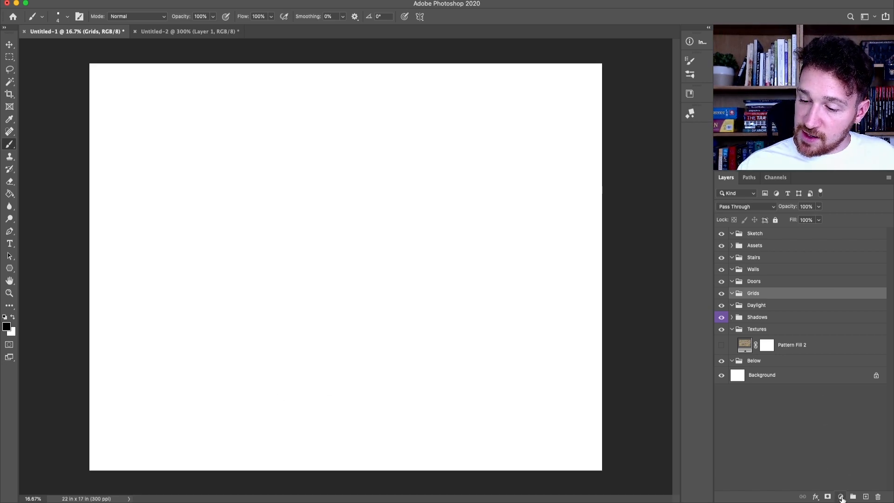
click(841, 498)
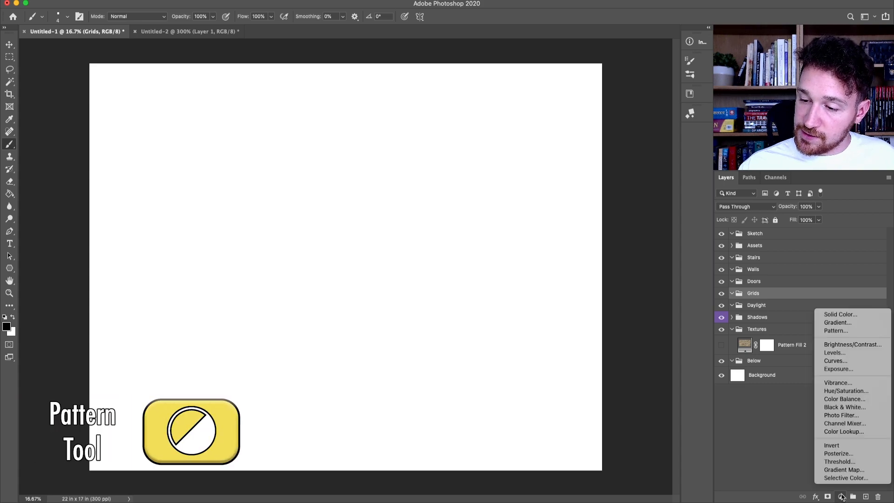
click(841, 335)
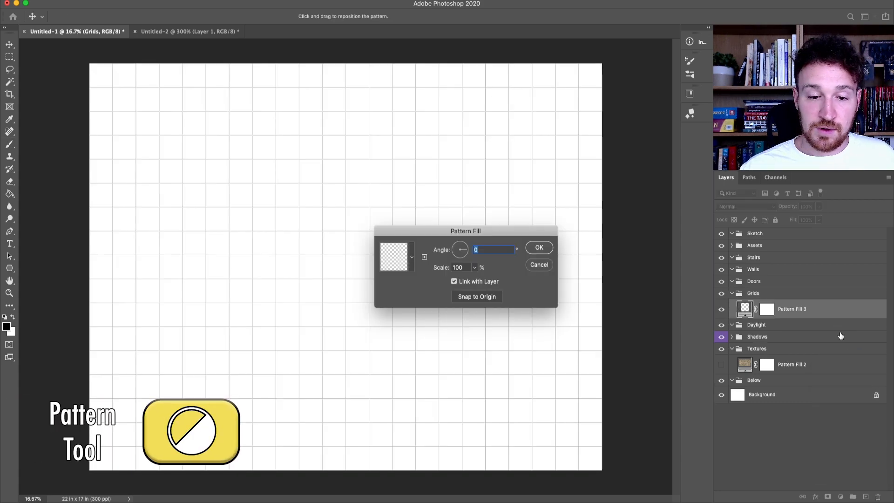
click(413, 258)
mouse_move(466, 391)
mouse_down()
mouse_move(465, 286)
mouse_move(467, 397)
mouse_up()
click(315, 285)
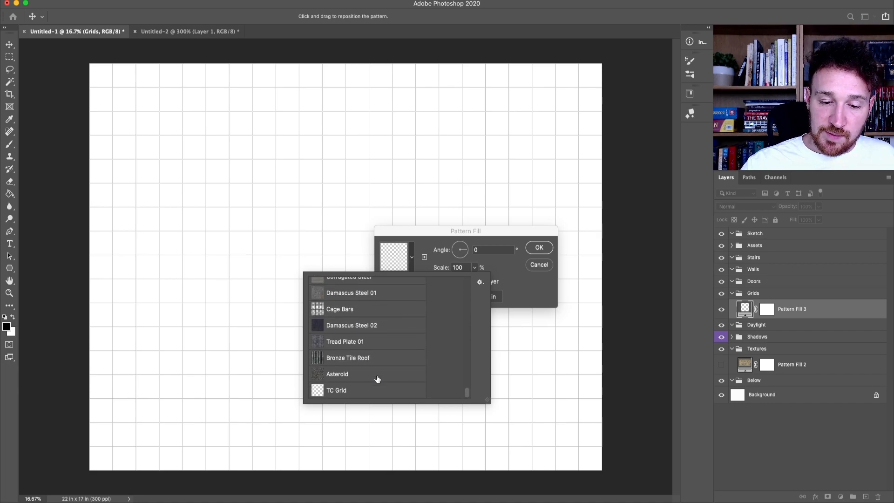
click(347, 395)
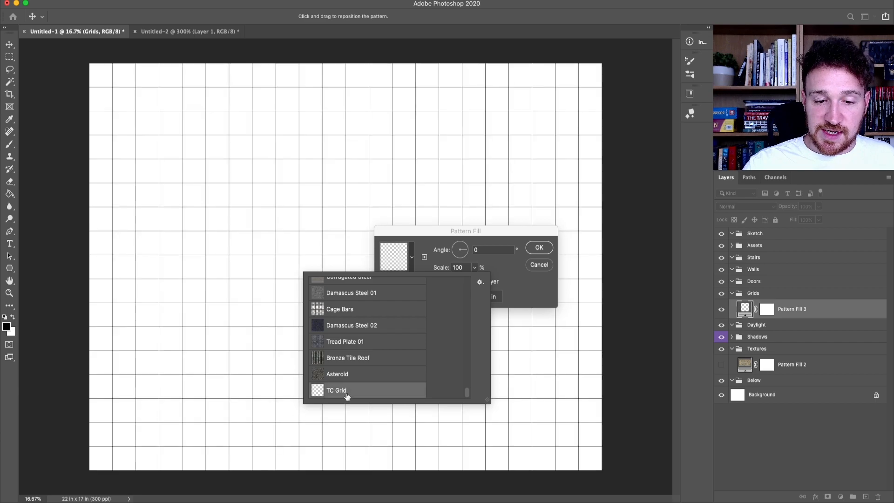
click(541, 249)
click(540, 248)
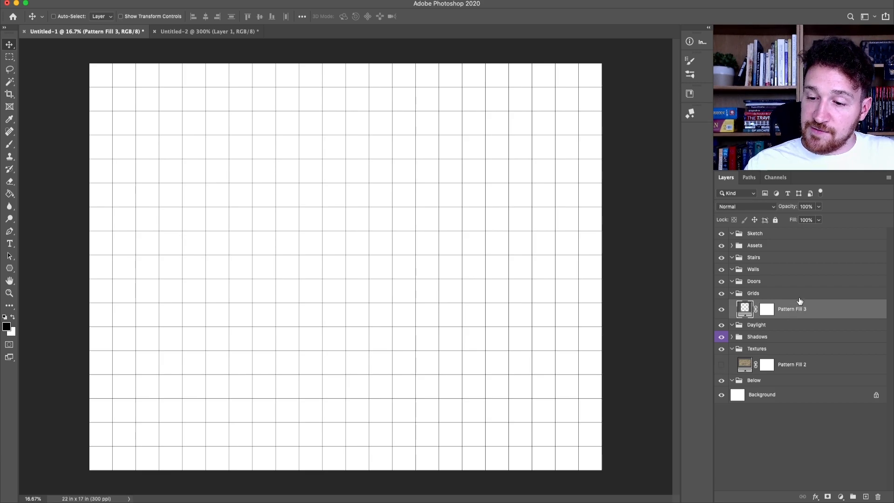
Step: Show the Pattern Fill 2 wood texture and set the grid pattern layer's opacity to 50%
click(721, 365)
key(super+plus)
key(super+plus)
key(super+plus)
key(super+plus)
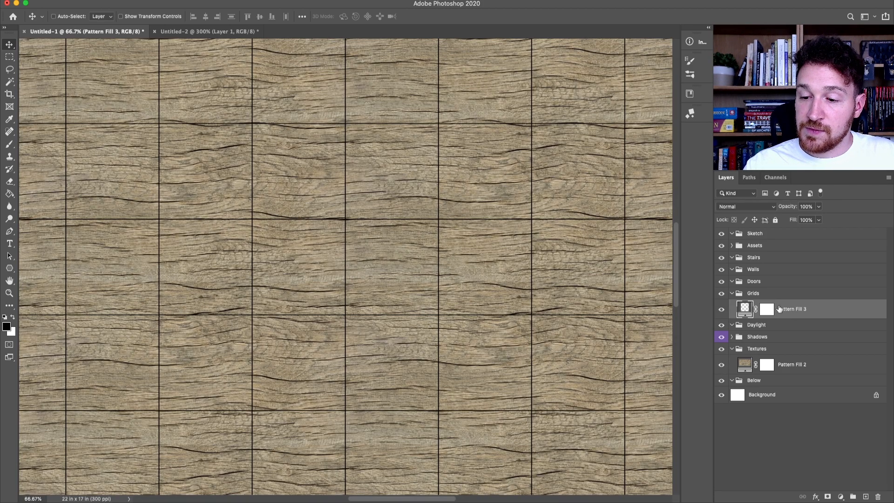
click(806, 206)
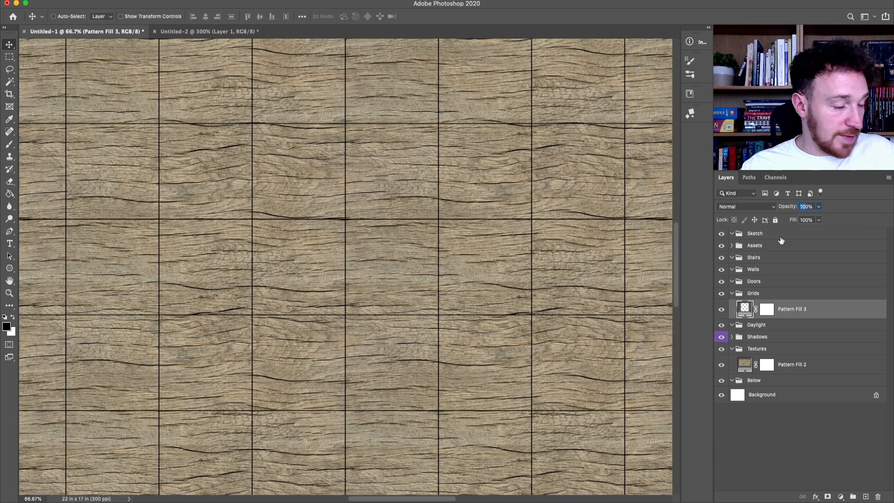
text(50)
key(Return)
Step: Check the whole map with the Grids group hidden and shown again
key(super+minus)
key(super+minus)
key(super+minus)
key(super+minus)
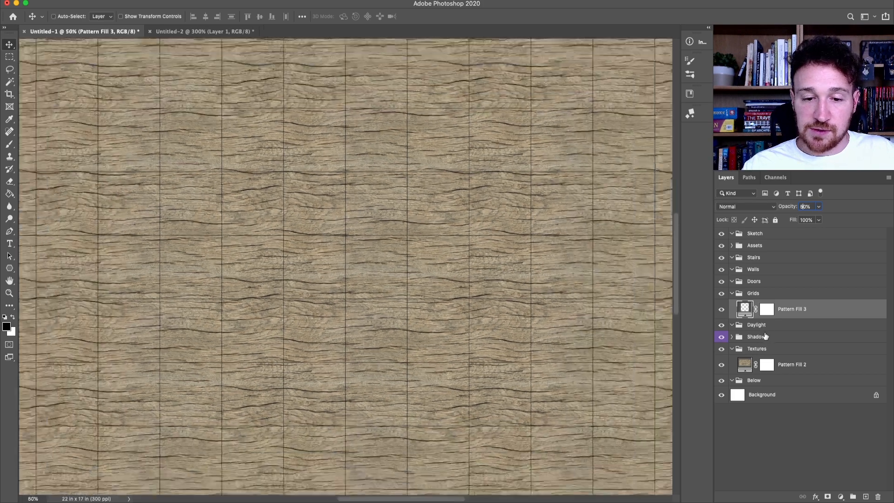
click(721, 296)
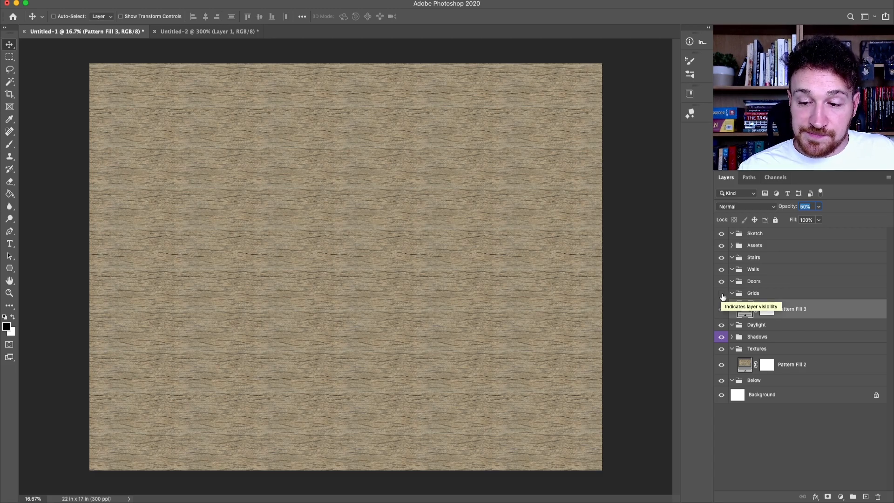
click(722, 295)
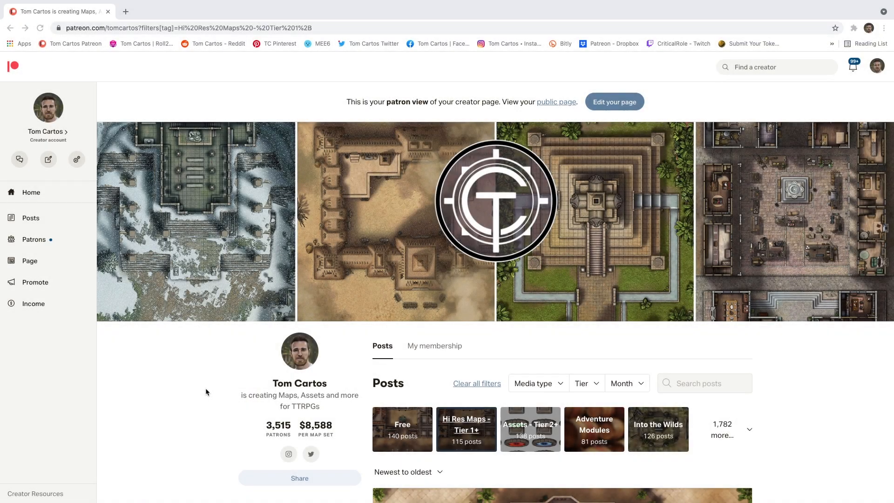
Step: Switch to the creator's Patreon page and browse the posts tagged "Hi Res Maps - Tier 1+"
scroll(206, 391, down, 15)
scroll(205, 389, down, 20)
scroll(206, 389, down, 20)
scroll(206, 392, down, 20)
scroll(205, 388, down, 20)
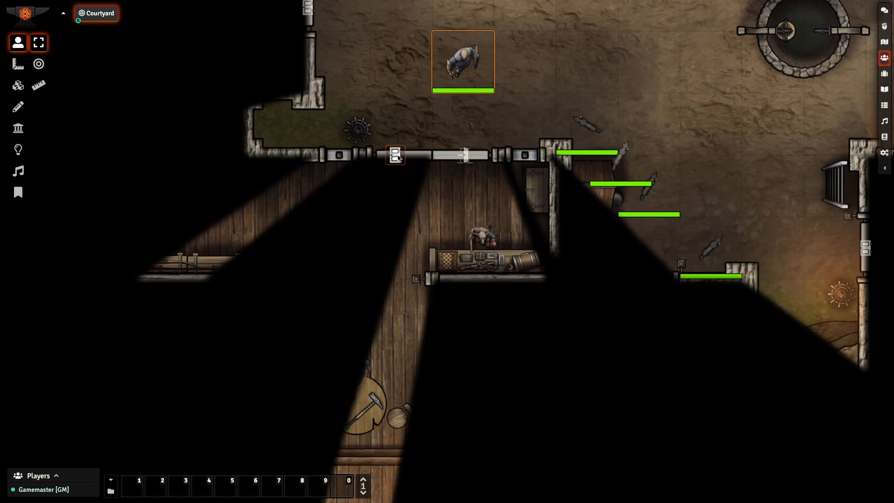
Step: Switch to the virtual tabletop and move the selected token down and to the left in the Courtyard scene
key(Down)
key(Down)
key(Left)
key(Left)
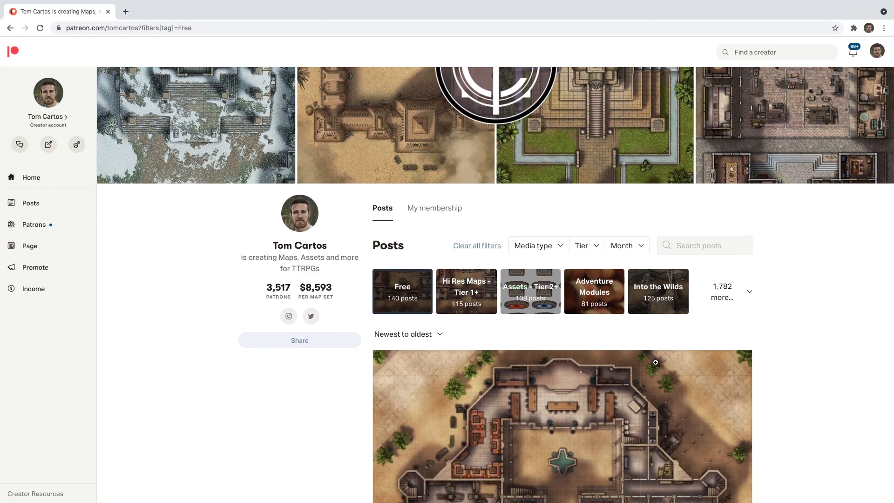
Step: Return to the Patreon page and browse the posts tagged "Free"
scroll(656, 362, down, 15)
scroll(657, 366, down, 20)
scroll(656, 366, down, 20)
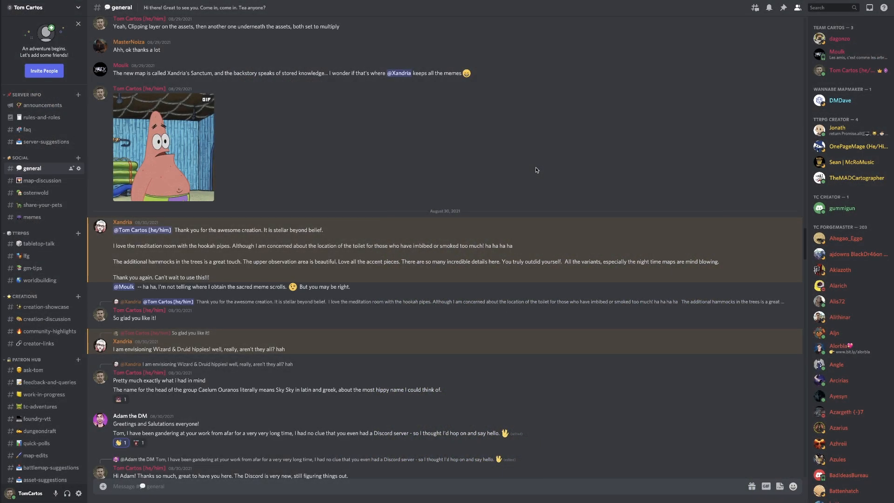
Step: Switch to Discord and look through the server's general, ostenwold and worldbuilding channels
scroll(536, 170, down, 15)
scroll(536, 169, down, 20)
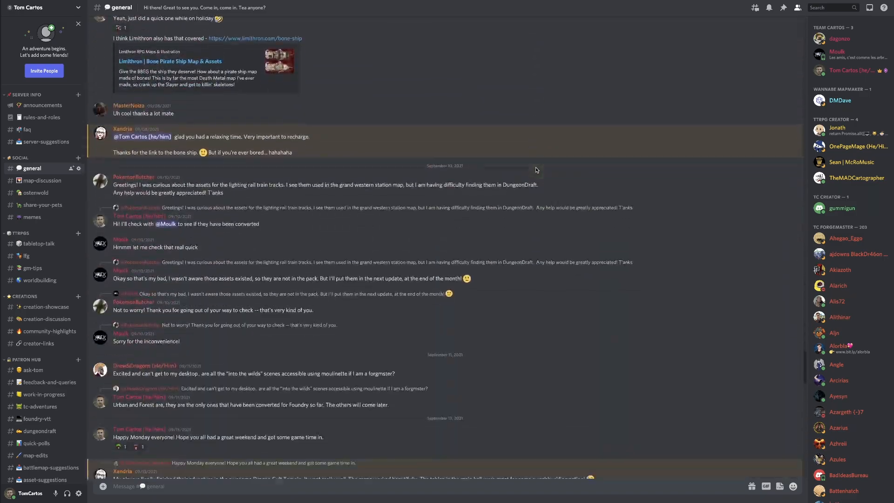
scroll(536, 170, down, 10)
click(36, 193)
scroll(243, 212, up, 10)
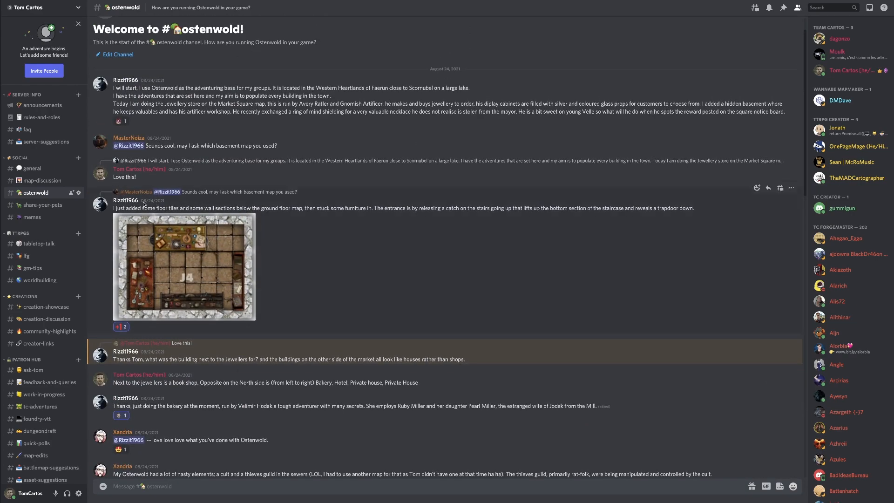
click(39, 277)
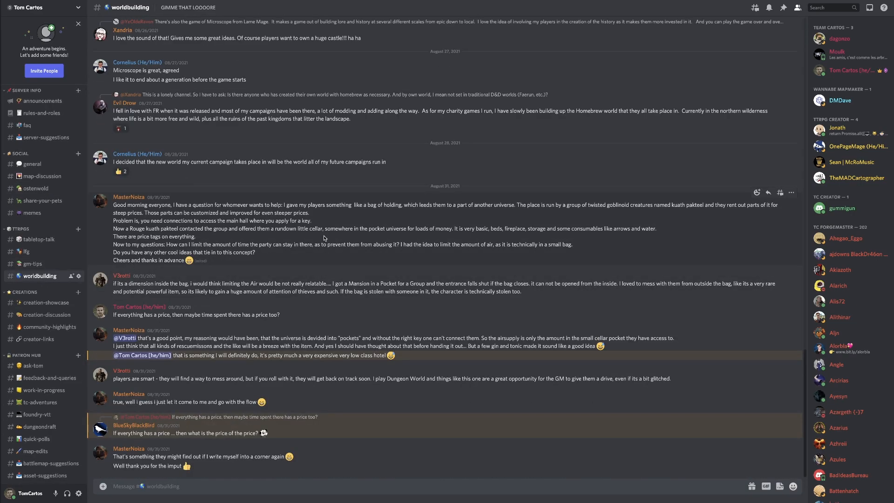